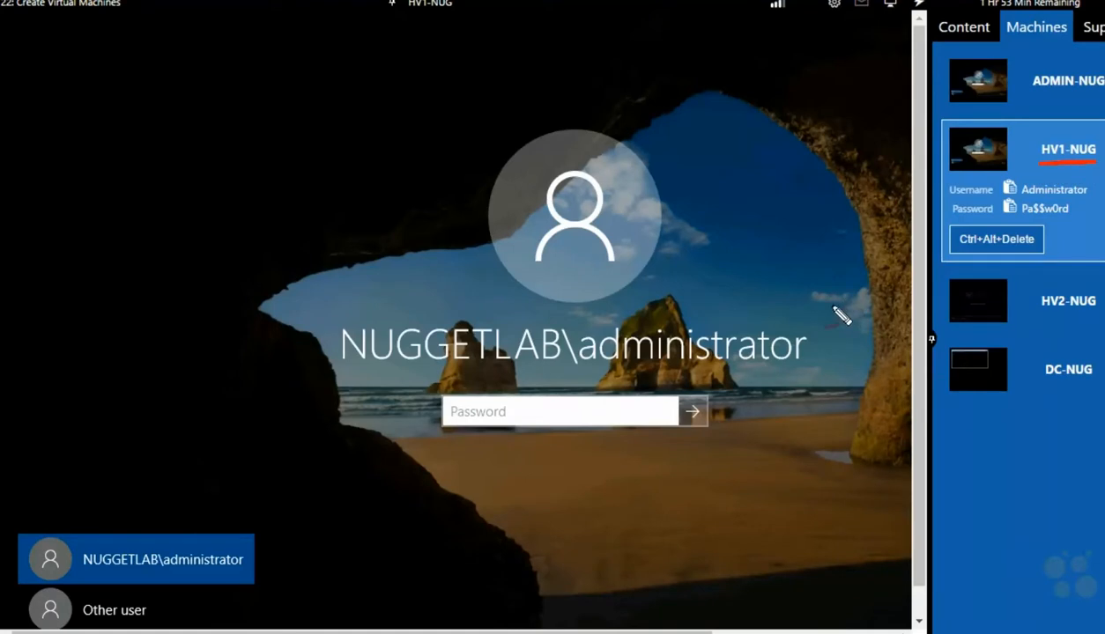
Step: Bring up HV2-NUG's text login prompt, annotating planned names LNX-NUG02 and BSD-NUG01
{"action": "mouse_move", "coordinate": [777, 196]}
{"action": "left_mouse_down"}
{"action": "mouse_move", "coordinate": [798, 203]}
{"action": "mouse_move", "coordinate": [846, 167]}
{"action": "mouse_move", "coordinate": [870, 168]}
{"action": "left_mouse_up"}
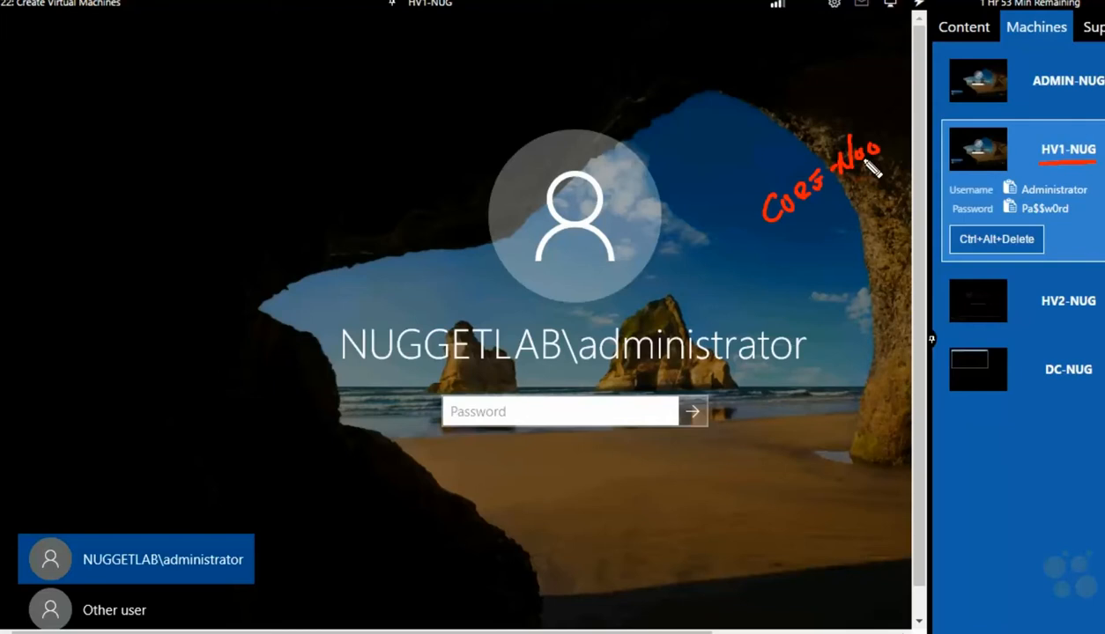
{"action": "left_click_drag", "start_coordinate": [872, 99], "coordinate": [872, 115]}
{"action": "left_click_drag", "start_coordinate": [882, 98], "coordinate": [881, 117]}
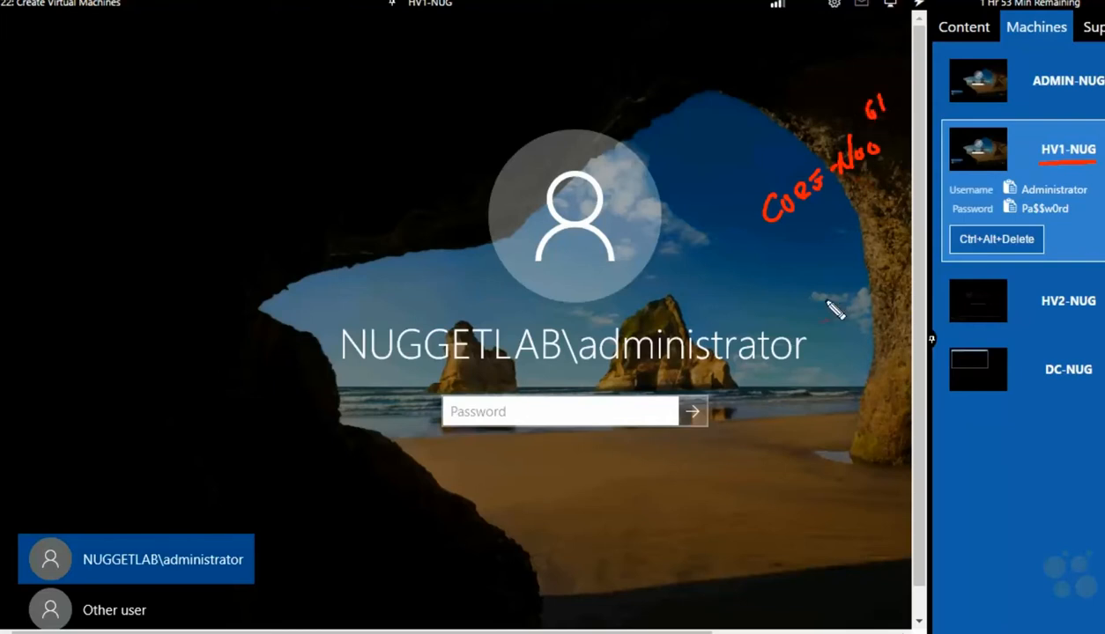
{"action": "mouse_move", "coordinate": [800, 251]}
{"action": "left_mouse_down"}
{"action": "mouse_move", "coordinate": [824, 242]}
{"action": "mouse_move", "coordinate": [857, 201]}
{"action": "mouse_move", "coordinate": [897, 205]}
{"action": "mouse_move", "coordinate": [886, 195]}
{"action": "left_mouse_up"}
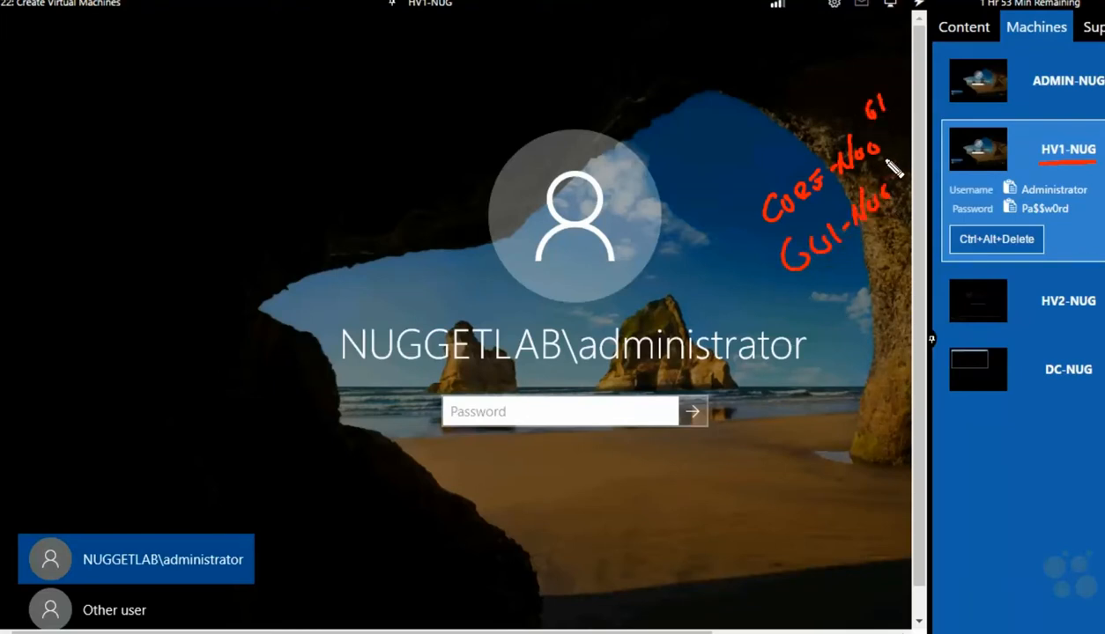
{"action": "left_click_drag", "start_coordinate": [883, 156], "coordinate": [900, 167]}
{"action": "left_click", "coordinate": [1015, 301]}
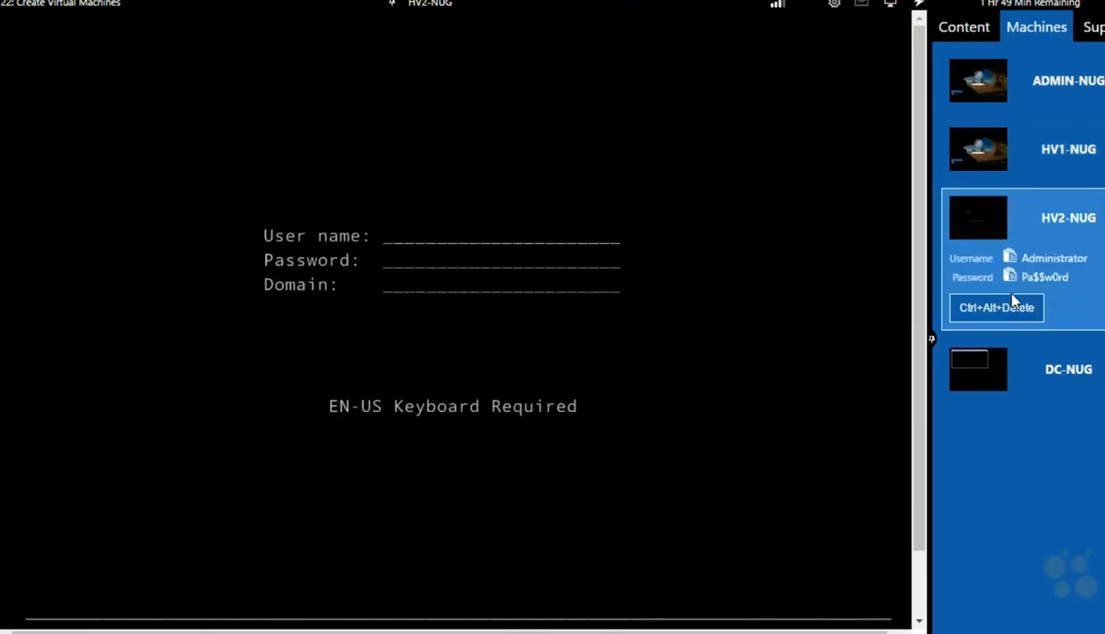
{"action": "left_click_drag", "start_coordinate": [1036, 233], "coordinate": [1103, 234]}
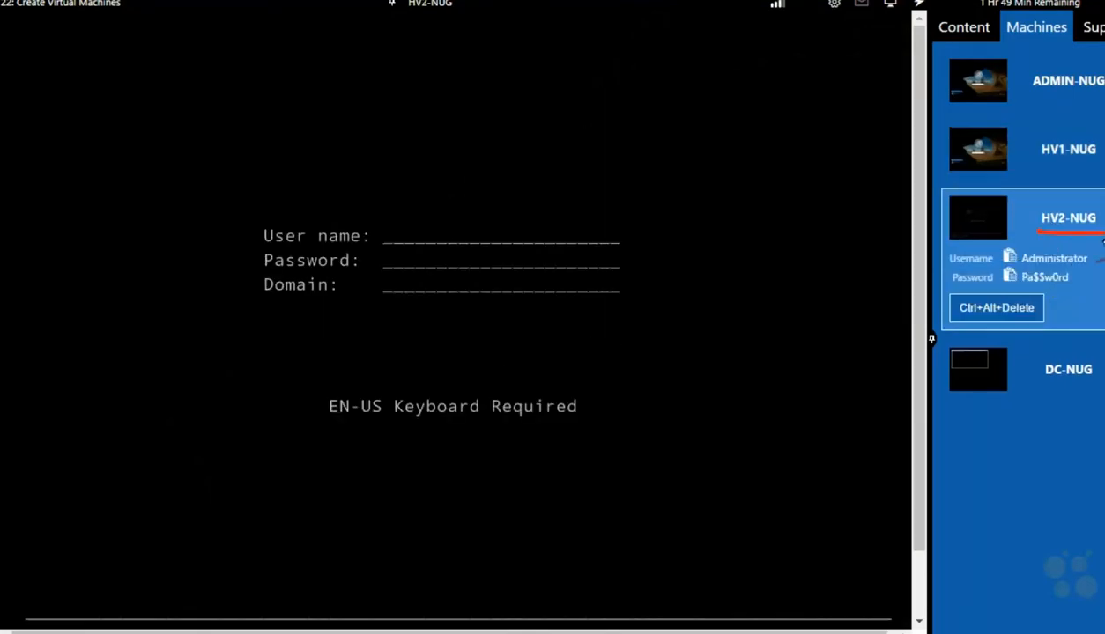
{"action": "mouse_move", "coordinate": [760, 251]}
{"action": "left_mouse_down"}
{"action": "mouse_move", "coordinate": [772, 276]}
{"action": "mouse_move", "coordinate": [863, 185]}
{"action": "mouse_move", "coordinate": [843, 169]}
{"action": "mouse_move", "coordinate": [865, 156]}
{"action": "left_mouse_up"}
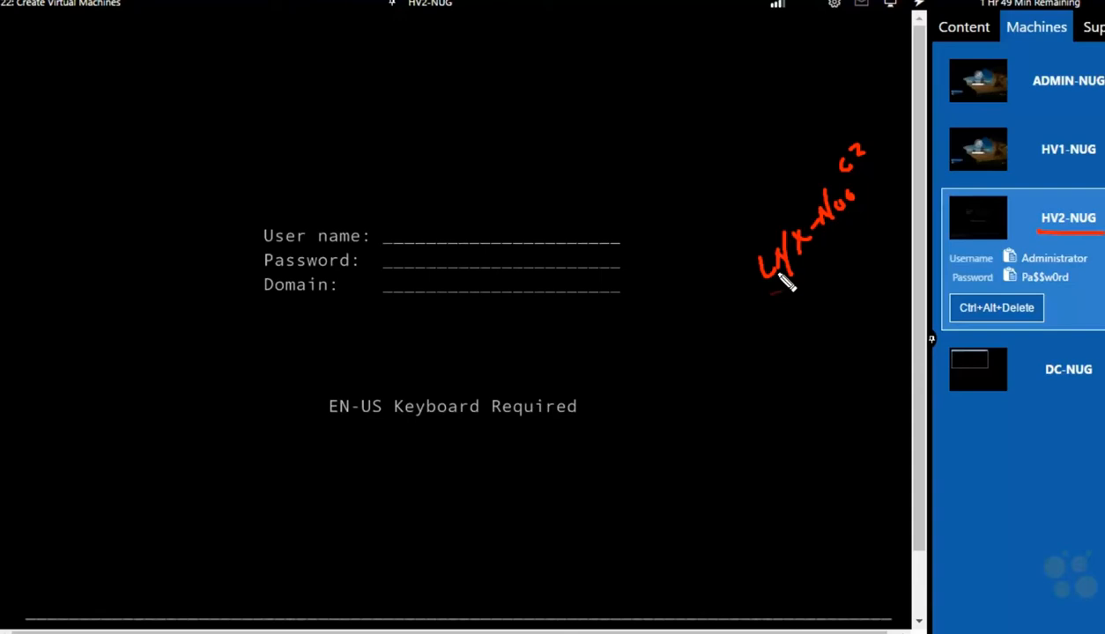
{"action": "mouse_move", "coordinate": [780, 277]}
{"action": "left_mouse_down"}
{"action": "mouse_move", "coordinate": [781, 308]}
{"action": "mouse_move", "coordinate": [812, 302]}
{"action": "mouse_move", "coordinate": [847, 238]}
{"action": "mouse_move", "coordinate": [876, 229]}
{"action": "mouse_move", "coordinate": [889, 192]}
{"action": "mouse_move", "coordinate": [898, 203]}
{"action": "left_mouse_up"}
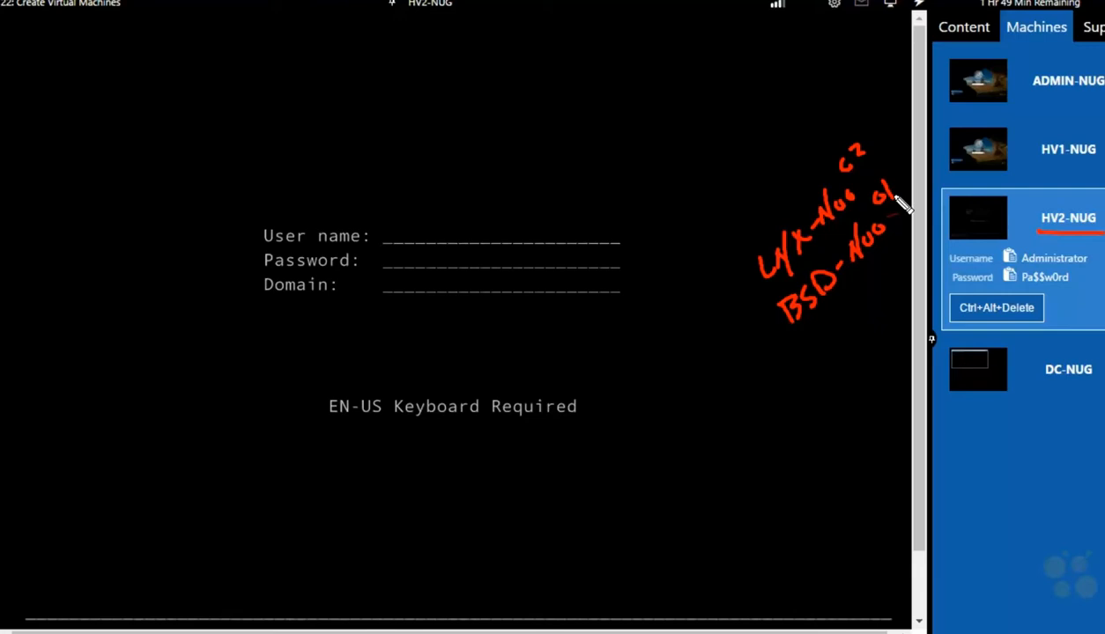
{"action": "left_click_drag", "start_coordinate": [769, 370], "coordinate": [781, 320]}
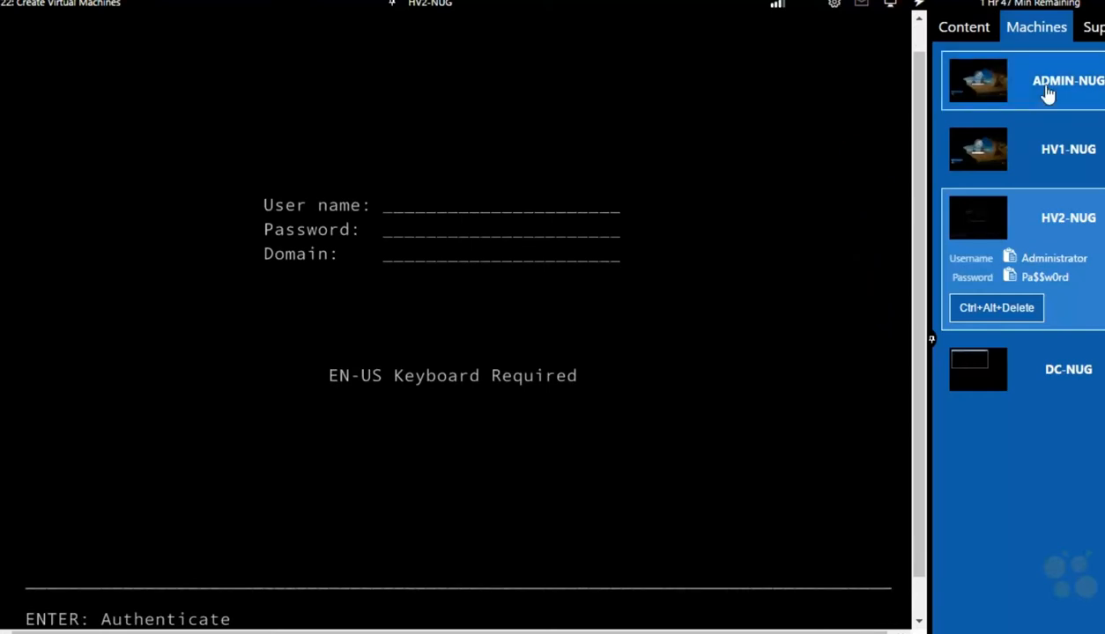
Step: Switch to the ADMIN-NUG machine and sign in with the administrator password
{"action": "left_click", "coordinate": [1047, 95]}
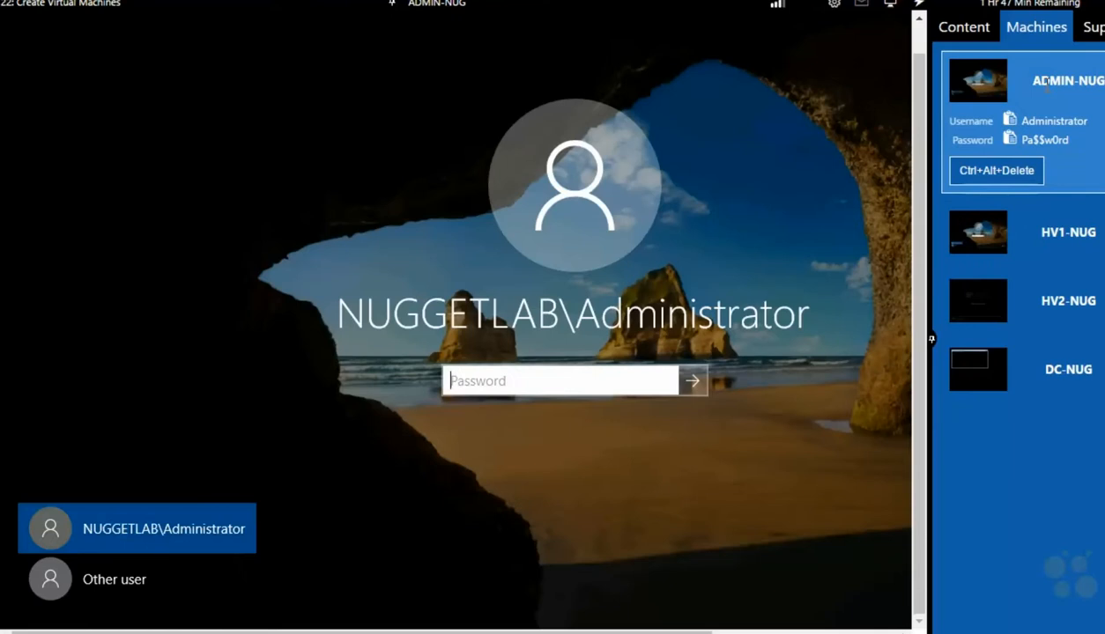
{"action": "left_click_drag", "start_coordinate": [1027, 93], "coordinate": [1041, 95]}
{"action": "type", "text": "Pa$$w0rd"}
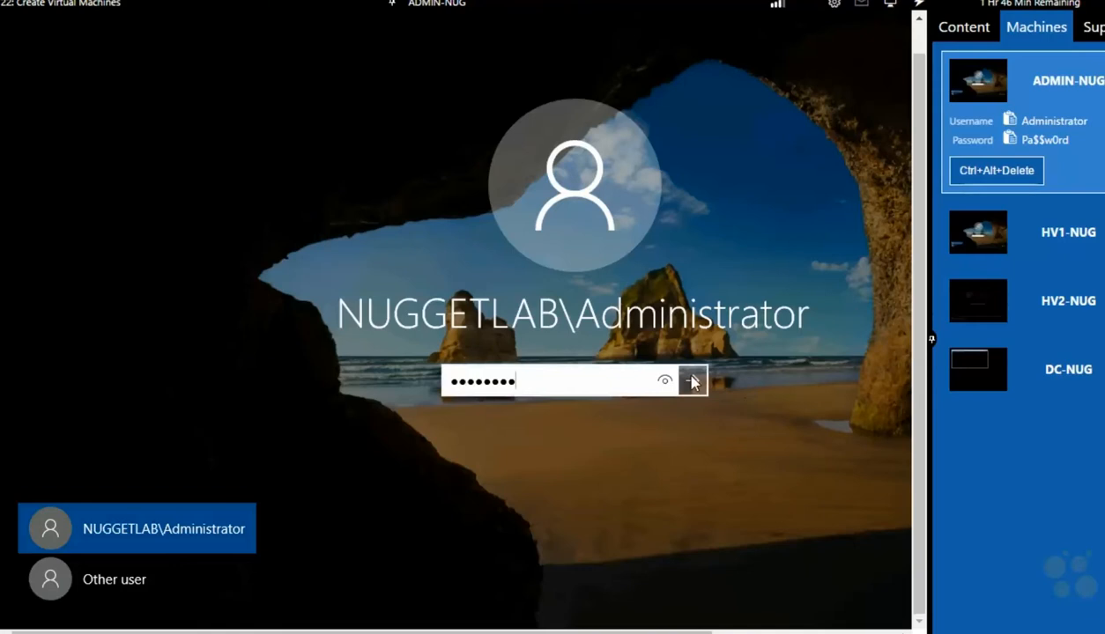
{"action": "left_click", "coordinate": [693, 381]}
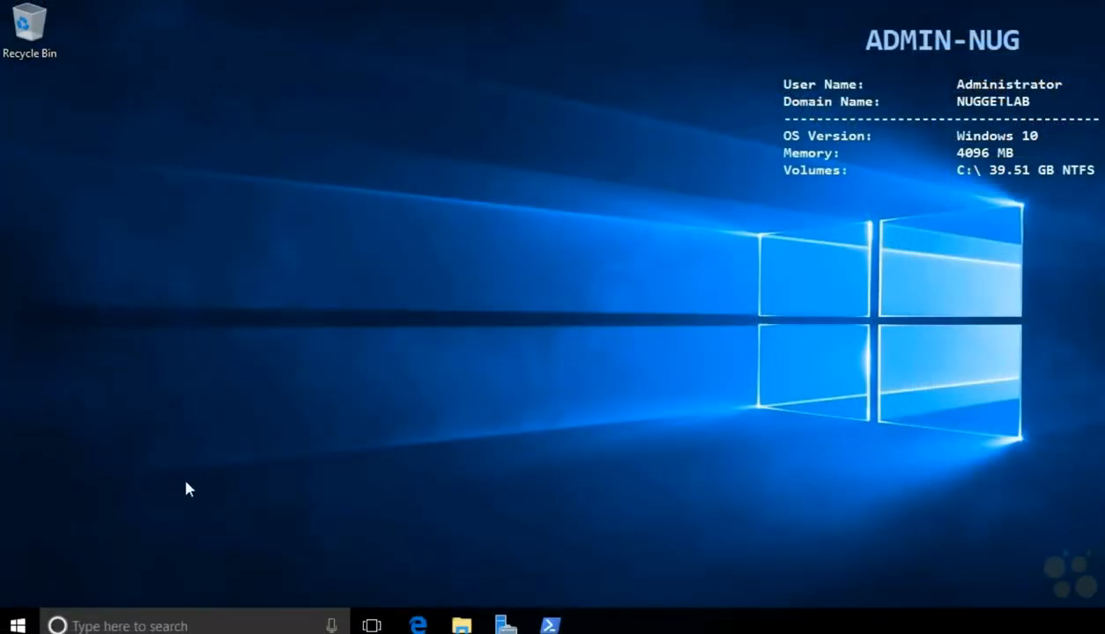
Step: Launch Hyper-V Manager by running virtmgmt.msc
{"action": "right_click", "coordinate": [15, 628]}
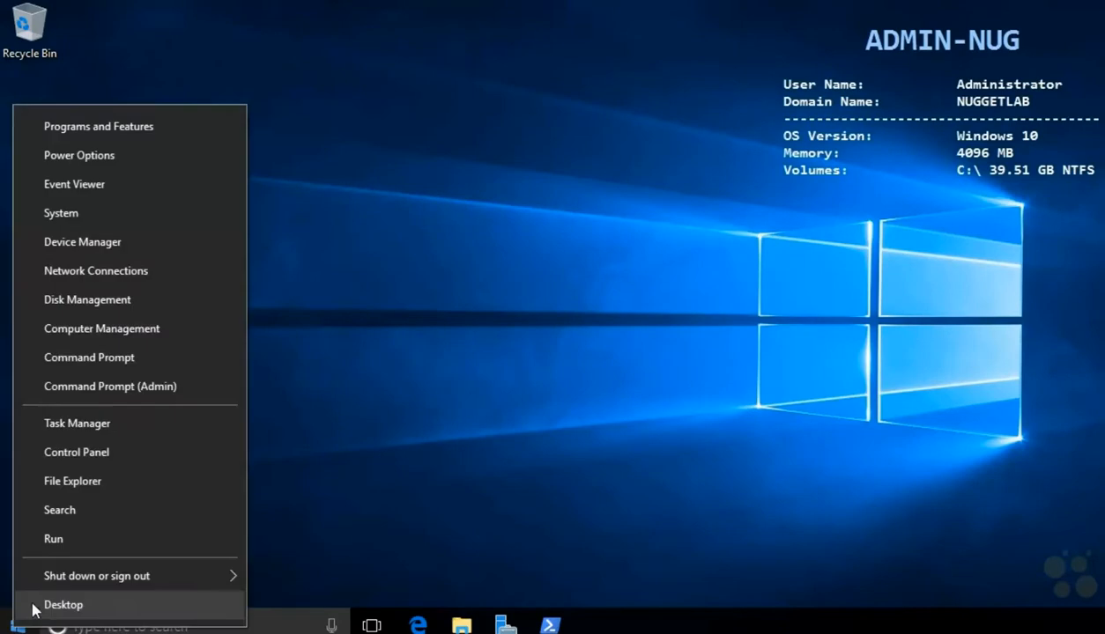
{"action": "left_click", "coordinate": [64, 537]}
{"action": "type", "text": "virtmgmt.msc"}
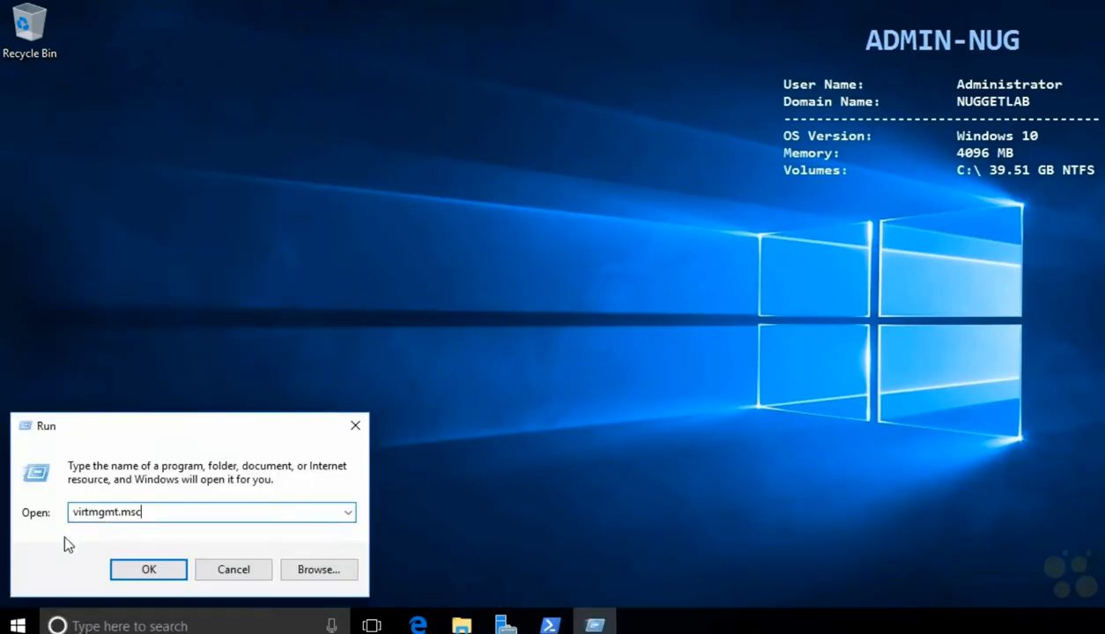
{"action": "key", "text": "Return"}
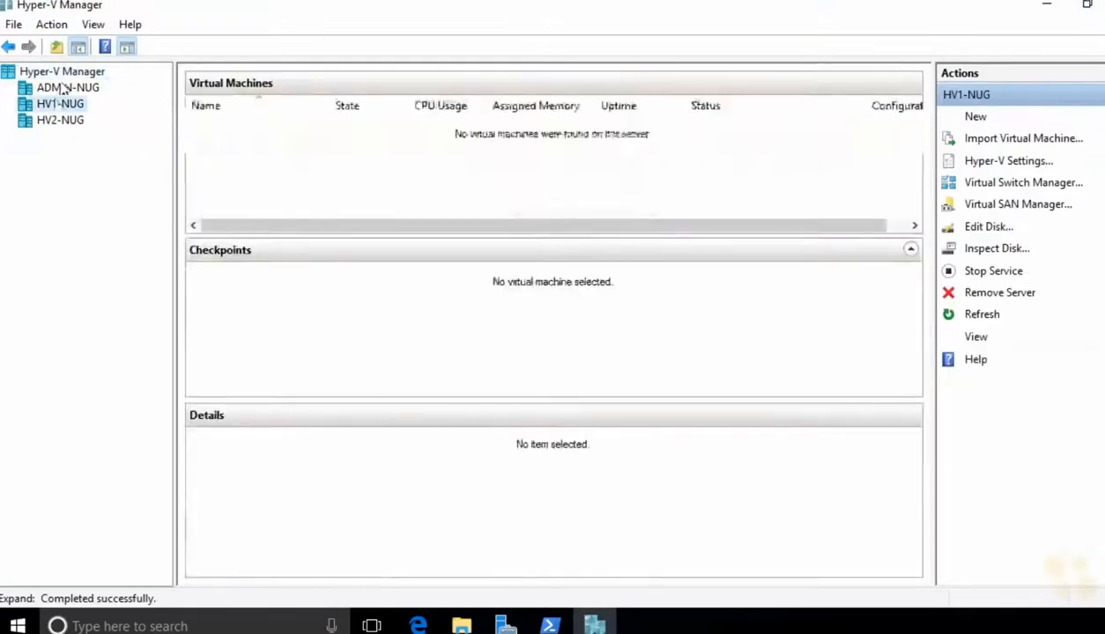
Step: Start the New Virtual Machine wizard on host HV1-NUG
{"action": "left_click", "coordinate": [62, 72]}
{"action": "left_click", "coordinate": [62, 105]}
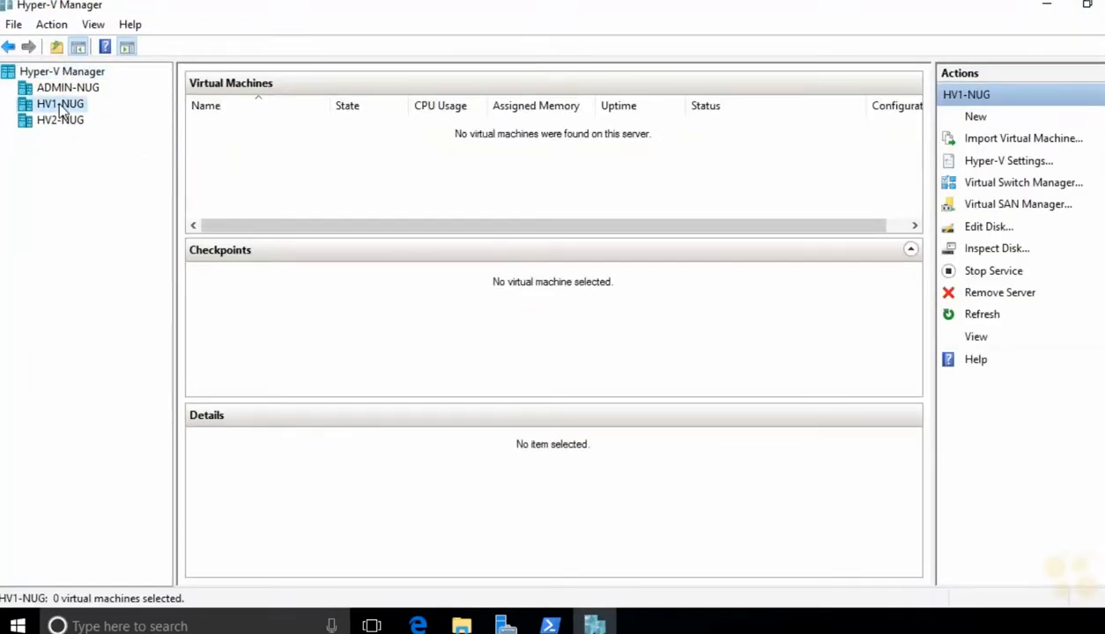
{"action": "right_click", "coordinate": [60, 106]}
{"action": "mouse_move", "coordinate": [177, 116]}
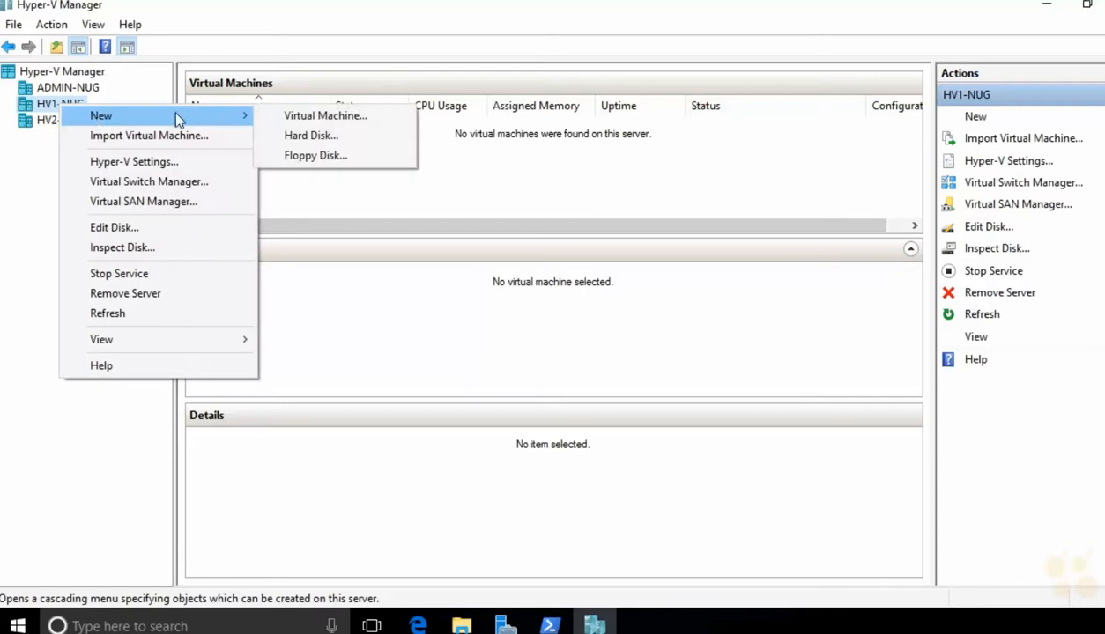
{"action": "left_click", "coordinate": [298, 118]}
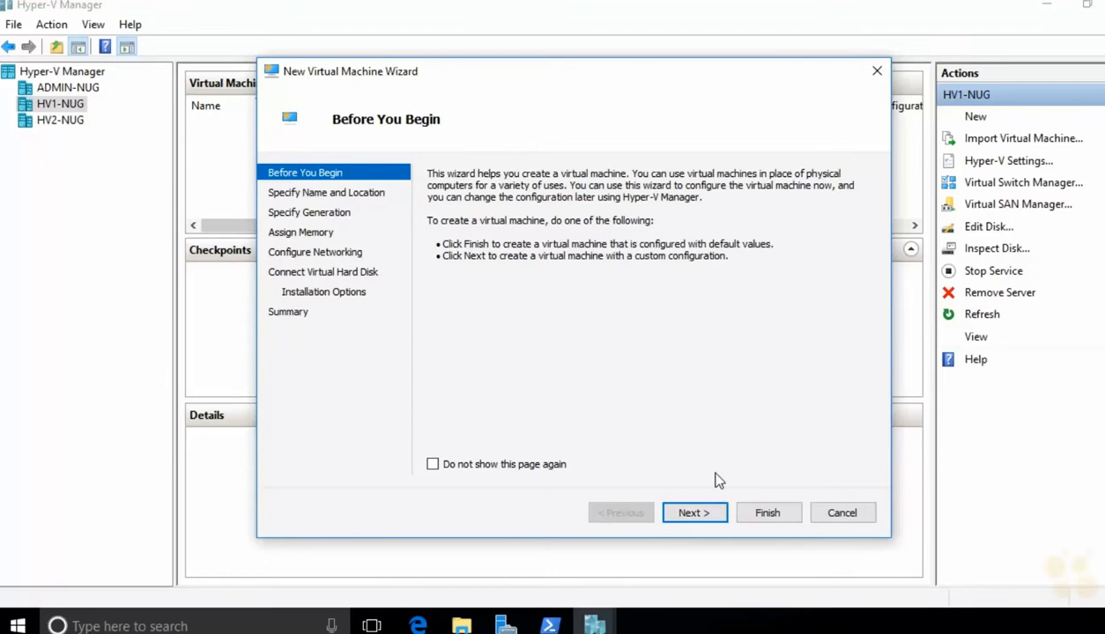
Step: Name the new VM CORE-NUG and keep it Generation 1
{"action": "left_click", "coordinate": [703, 515]}
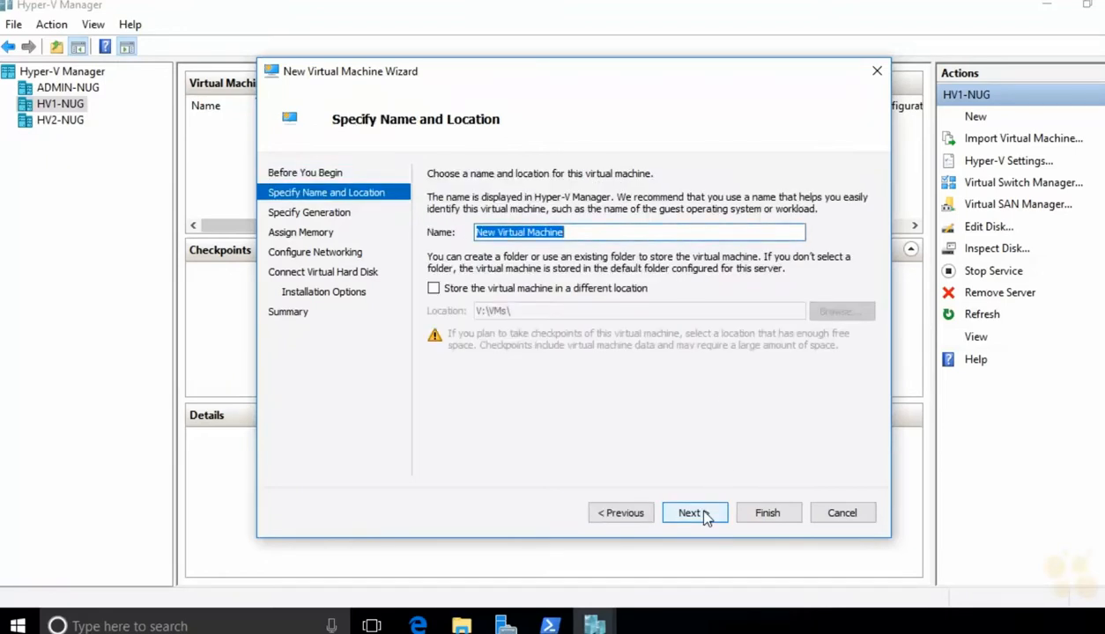
{"action": "type", "text": "CORE-NUG"}
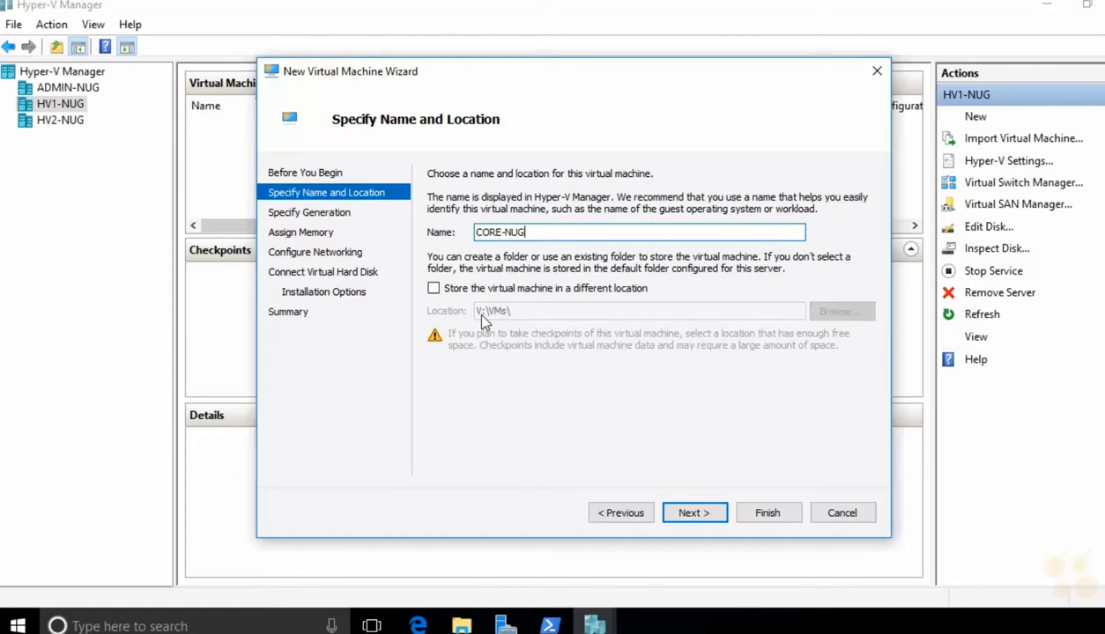
{"action": "left_click", "coordinate": [691, 512]}
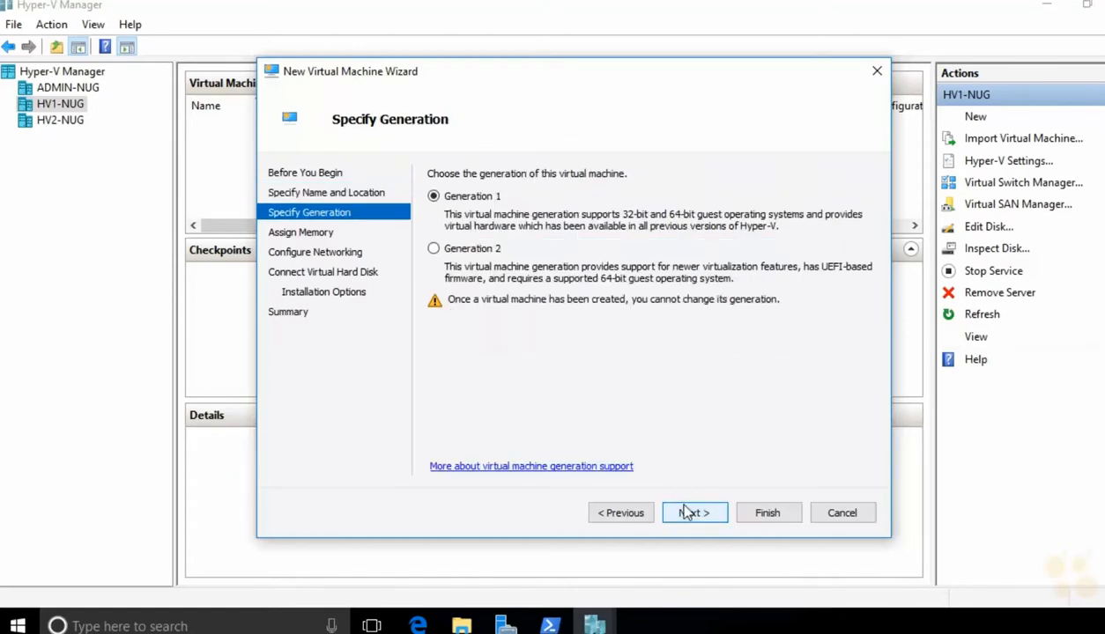
{"action": "left_click", "coordinate": [458, 248]}
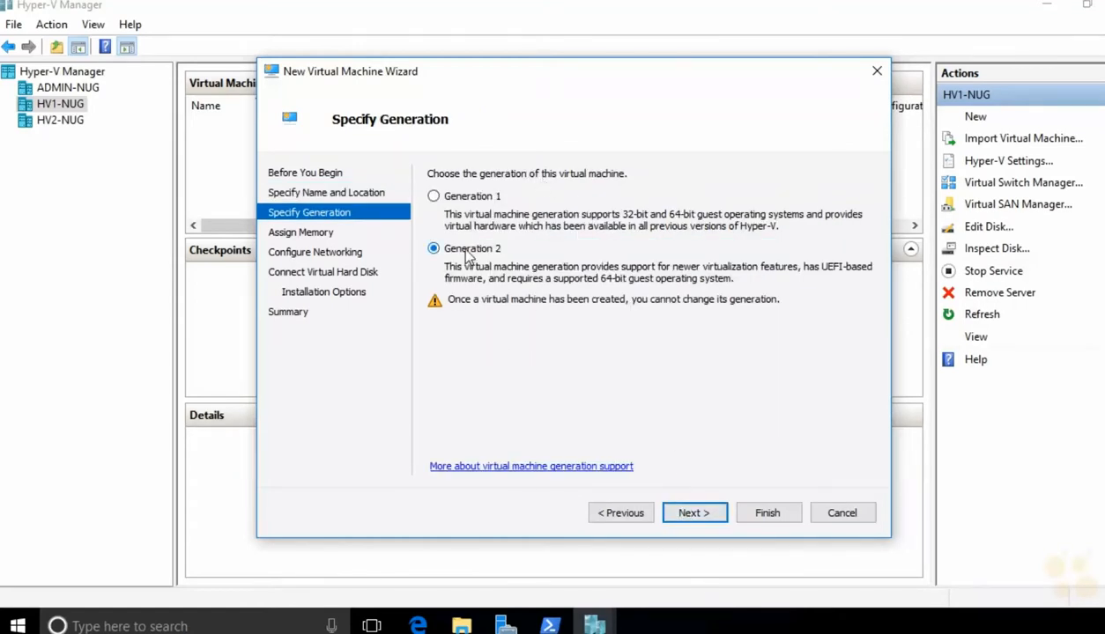
{"action": "left_click", "coordinate": [439, 199]}
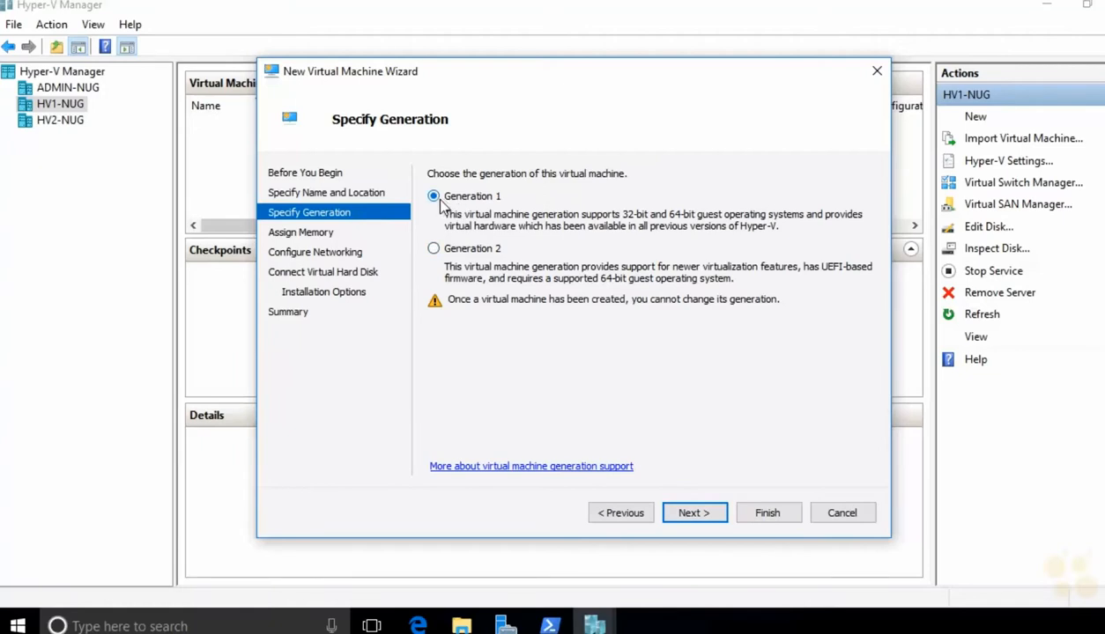
Step: Give CORE-NUG 2048 MB startup memory, no network, and a 30 GB virtual disk
{"action": "left_click", "coordinate": [696, 512]}
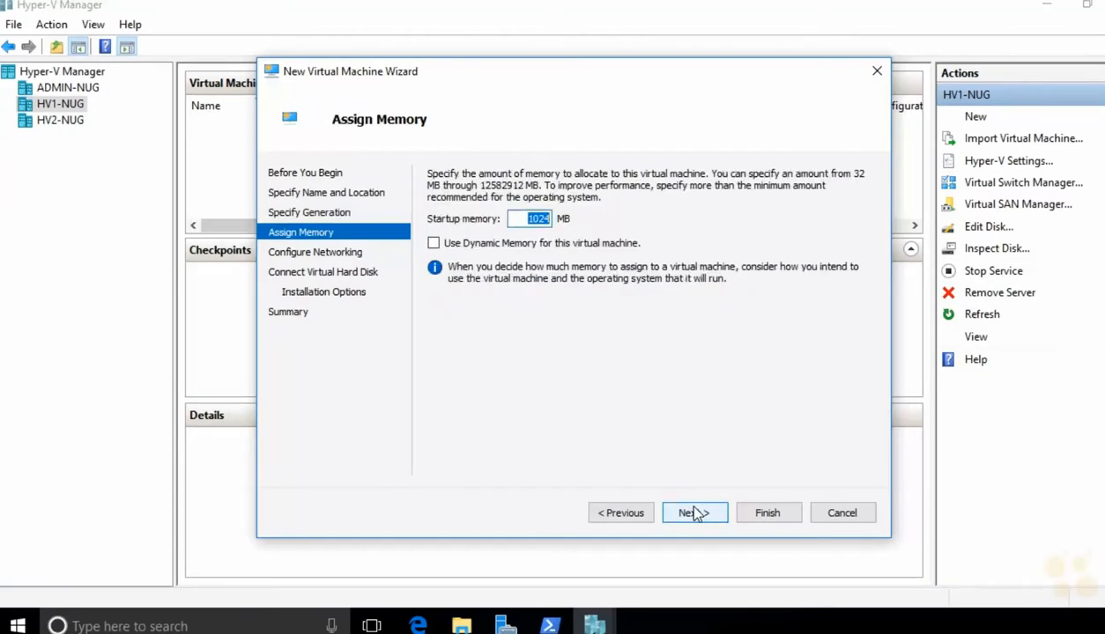
{"action": "type", "text": "2048"}
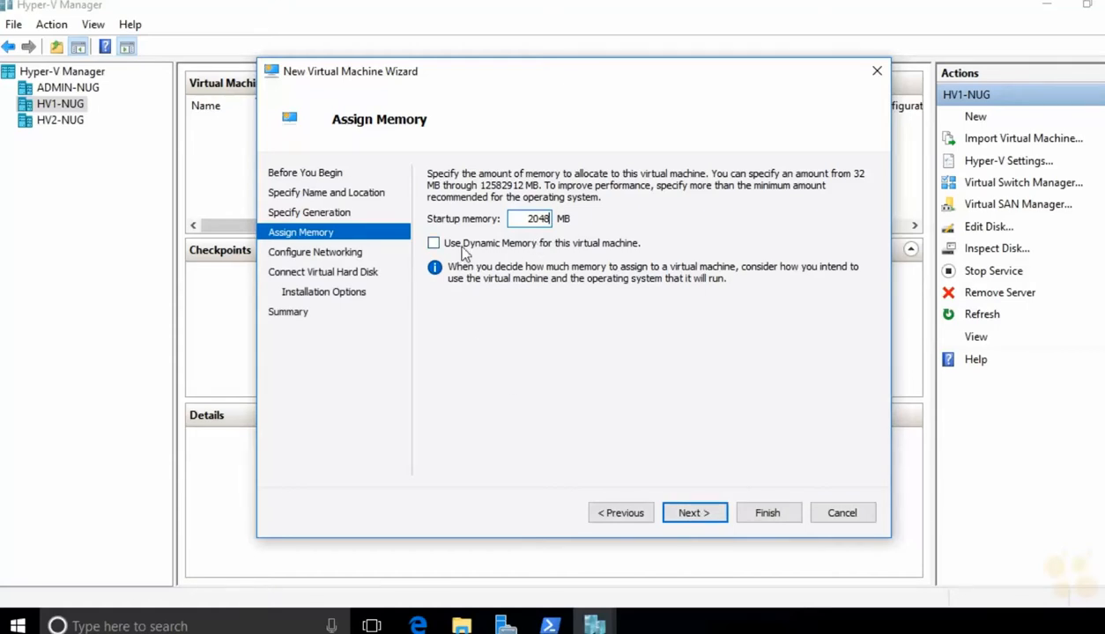
{"action": "left_click", "coordinate": [689, 515]}
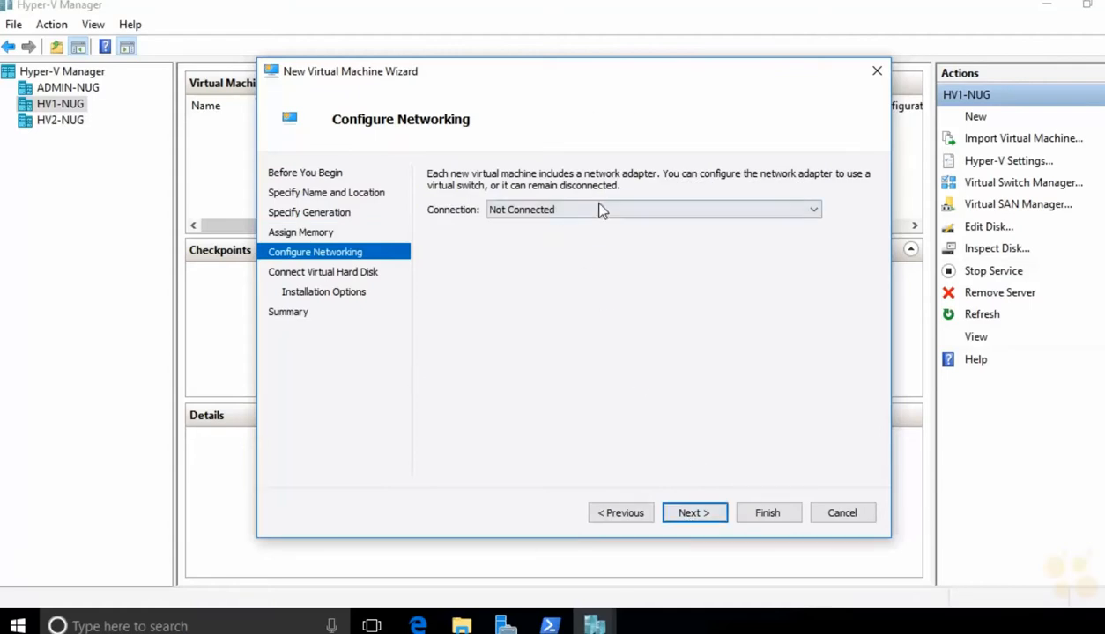
{"action": "left_click", "coordinate": [692, 513]}
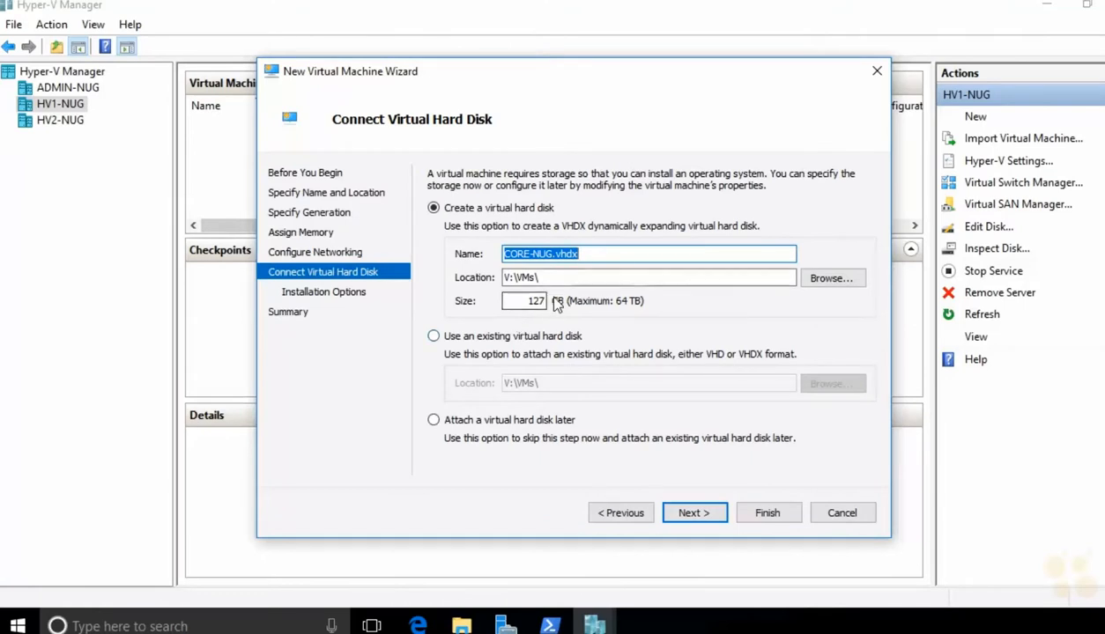
{"action": "left_click_drag", "start_coordinate": [515, 306], "coordinate": [570, 304]}
{"action": "type", "text": "30"}
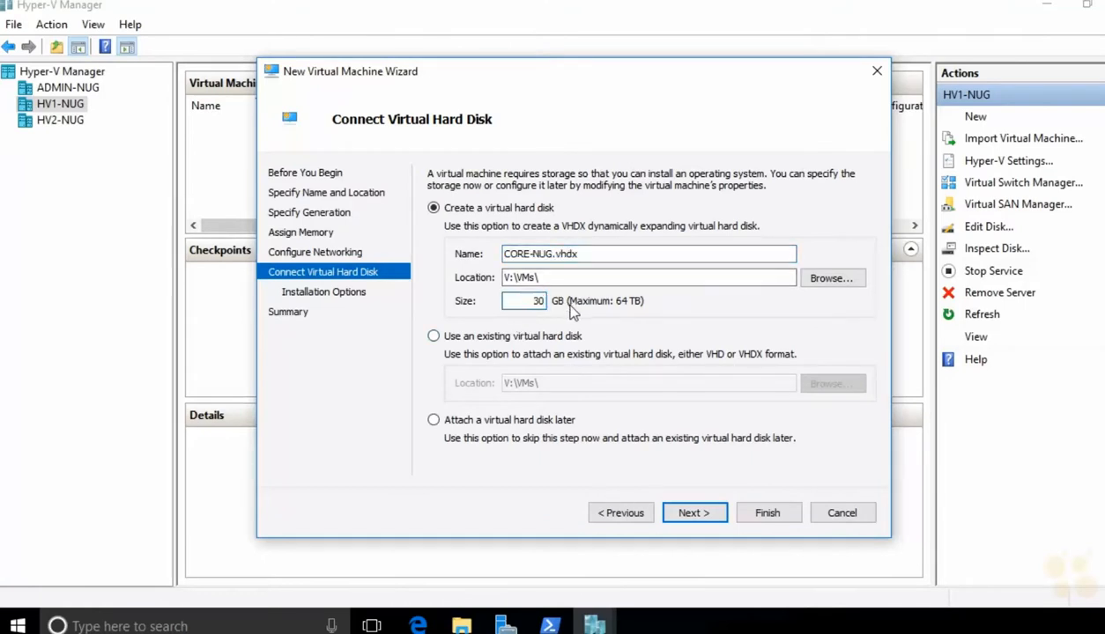
{"action": "left_click", "coordinate": [686, 518]}
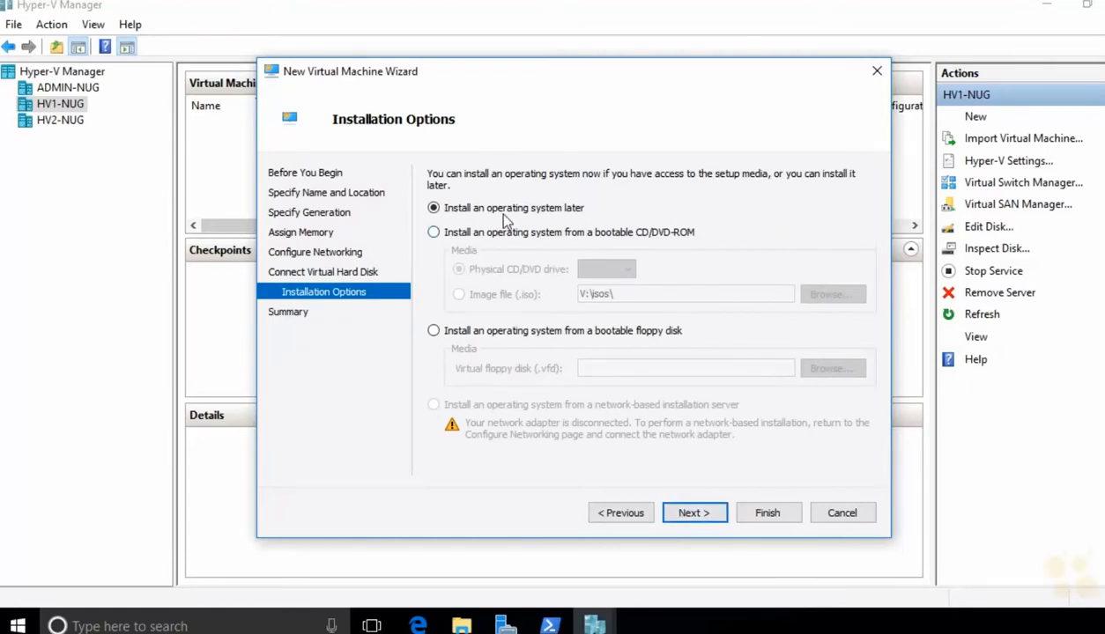
Step: Set the install media to the image V:\isos\windowsserver2016.iso and continue to the summary
{"action": "left_click", "coordinate": [448, 236]}
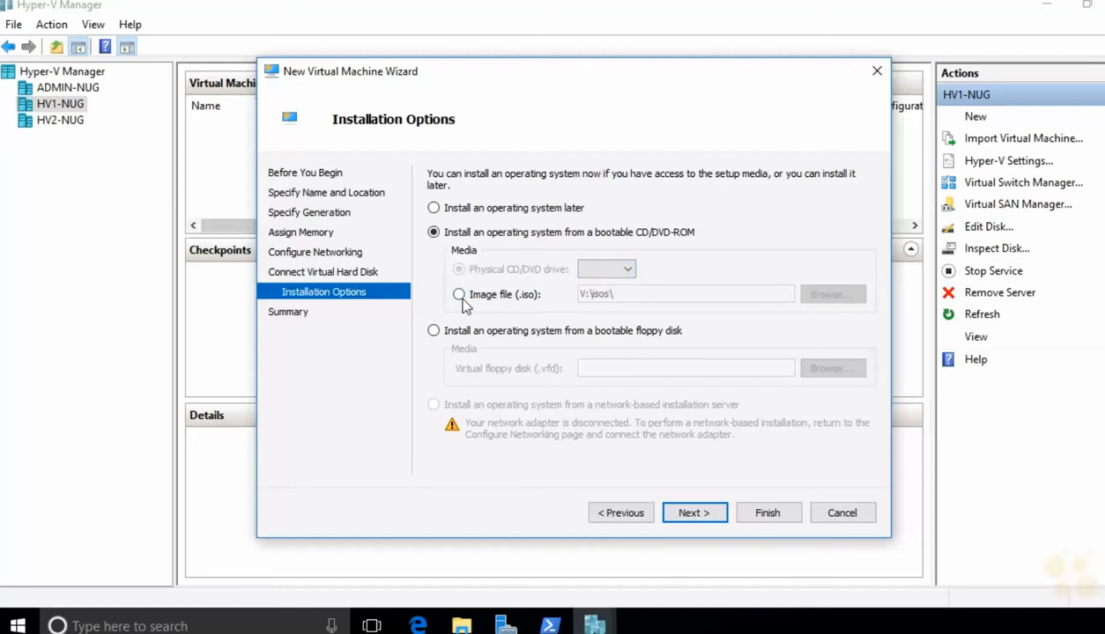
{"action": "left_click", "coordinate": [459, 295]}
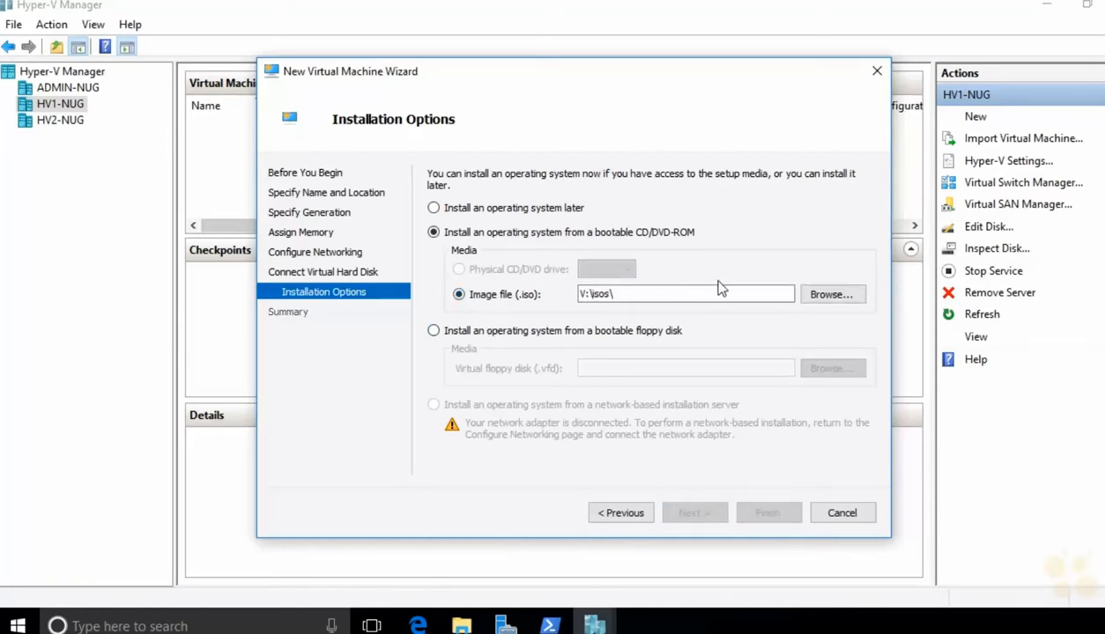
{"action": "left_click", "coordinate": [828, 296]}
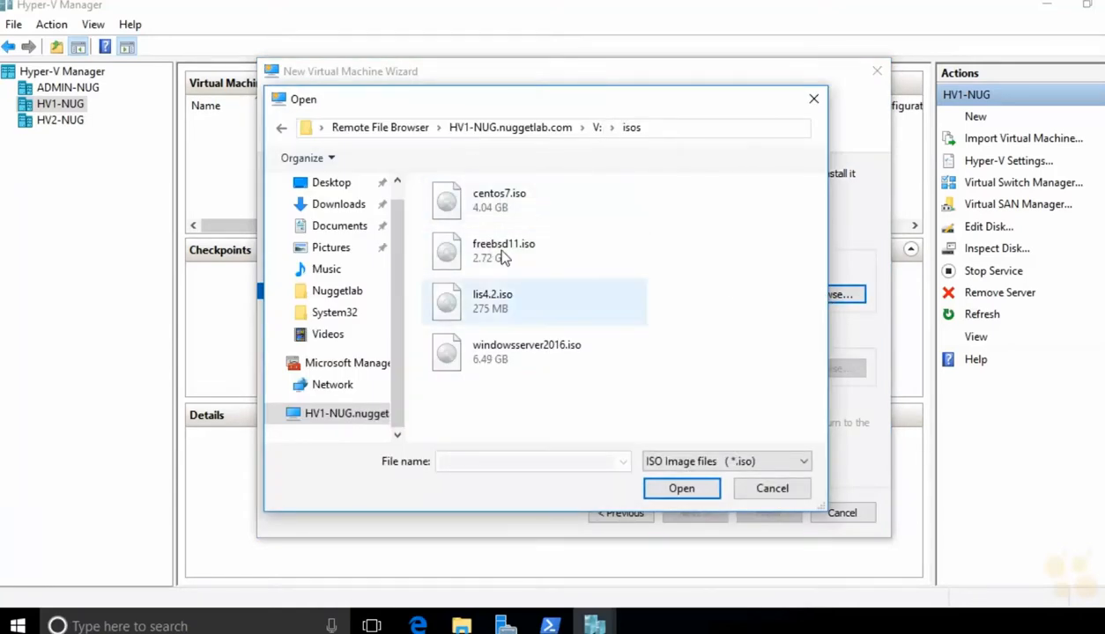
{"action": "left_click", "coordinate": [510, 213]}
{"action": "left_click", "coordinate": [491, 246]}
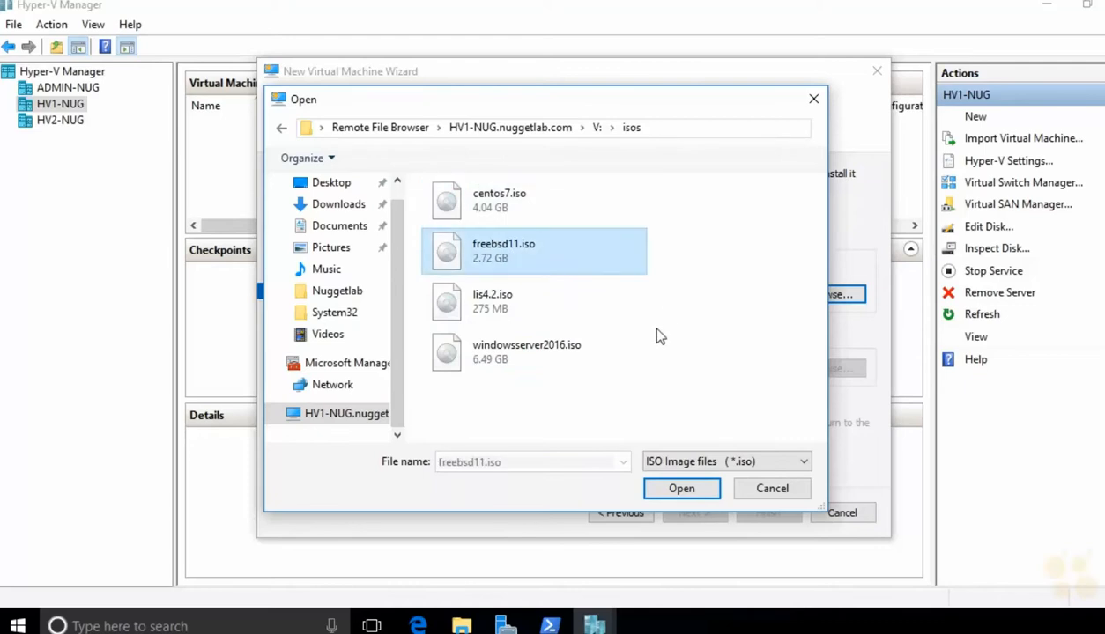
{"action": "left_click", "coordinate": [553, 354]}
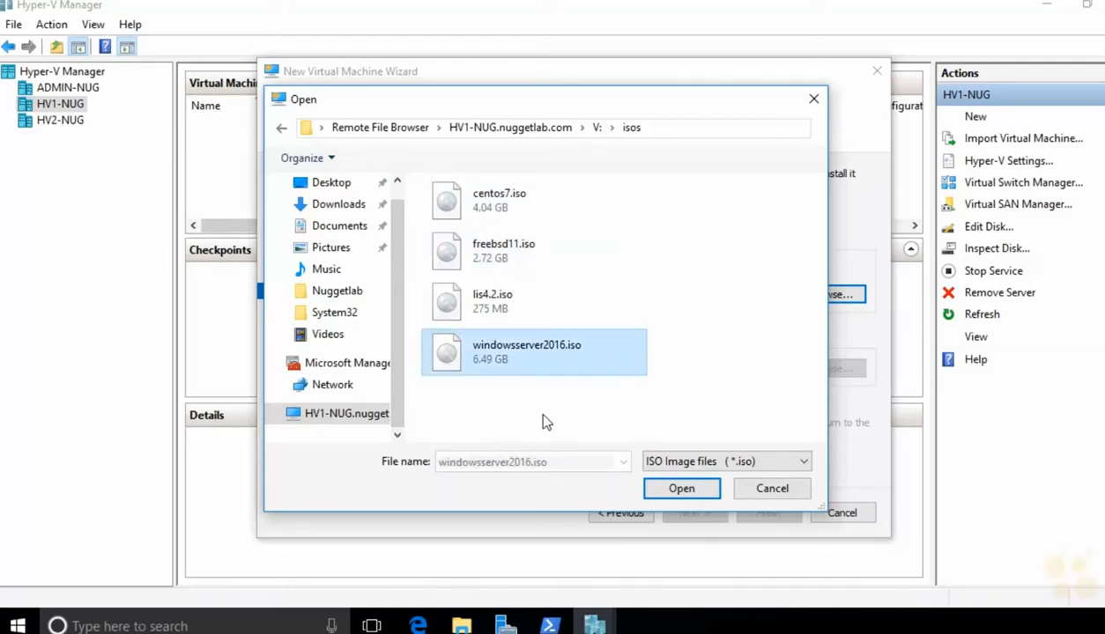
{"action": "left_click", "coordinate": [493, 309]}
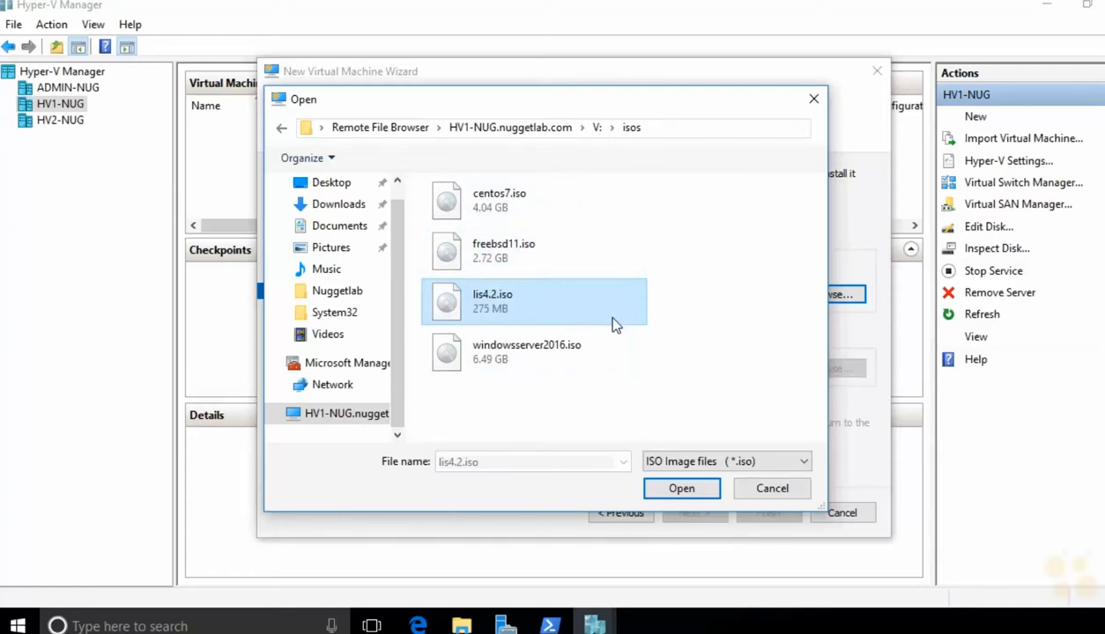
{"action": "left_click", "coordinate": [521, 353]}
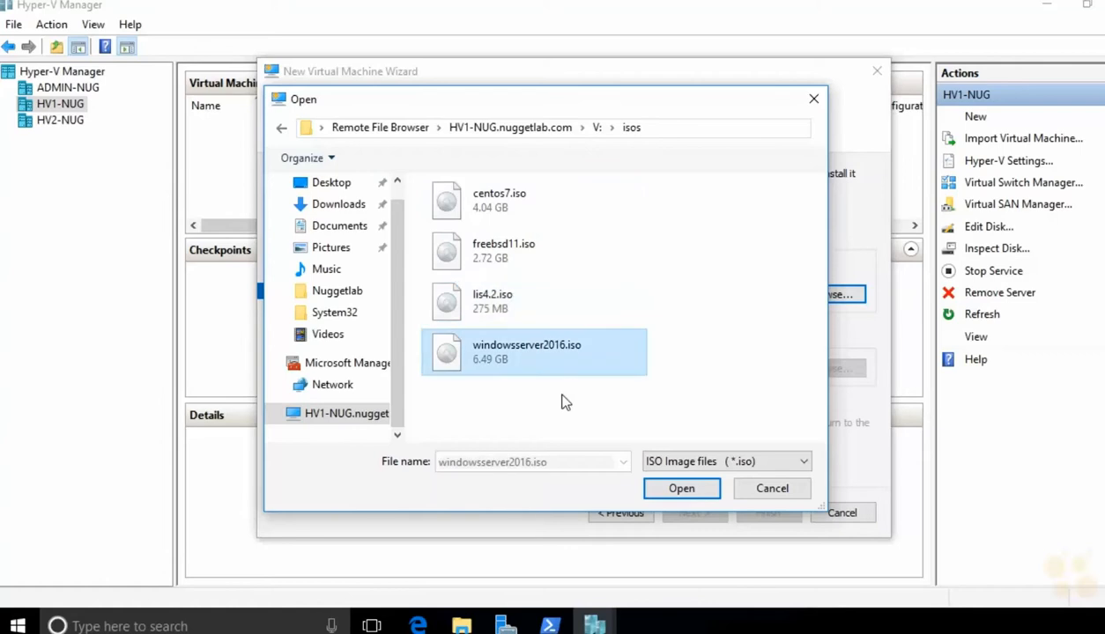
{"action": "left_click", "coordinate": [672, 487]}
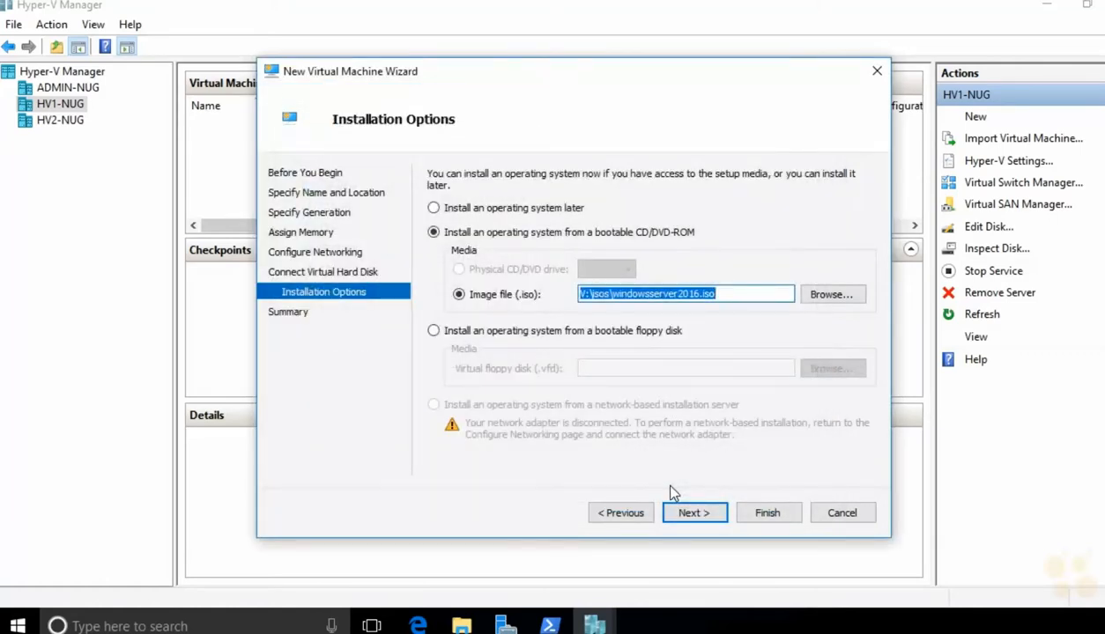
{"action": "left_click", "coordinate": [681, 513]}
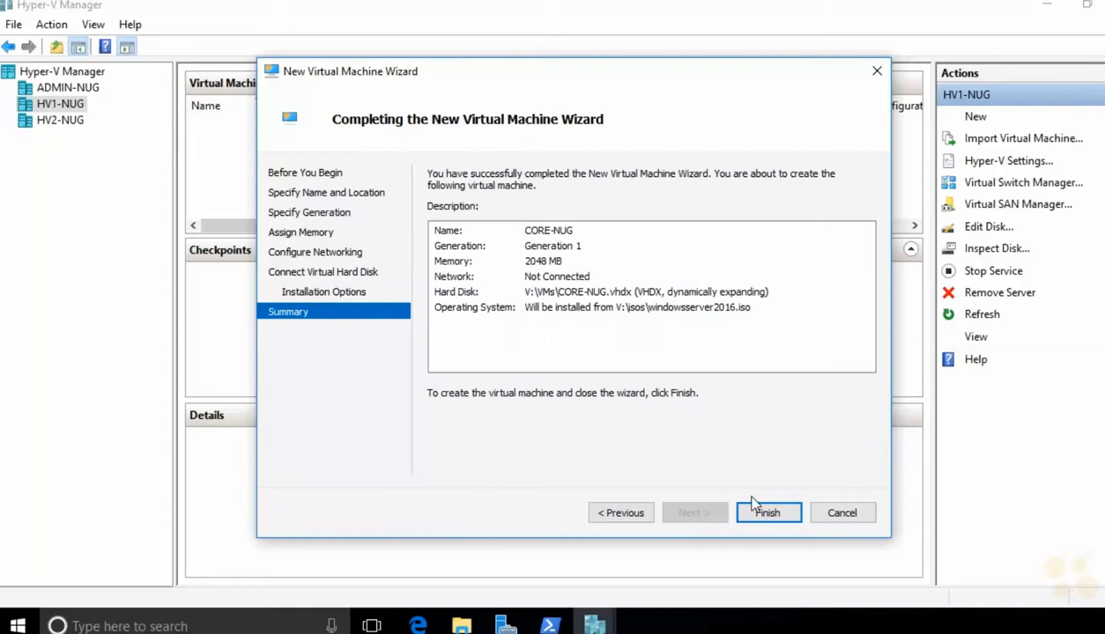
Step: Finish the wizard to create CORE-NUG, then open its Settings dialog
{"action": "left_click", "coordinate": [768, 512]}
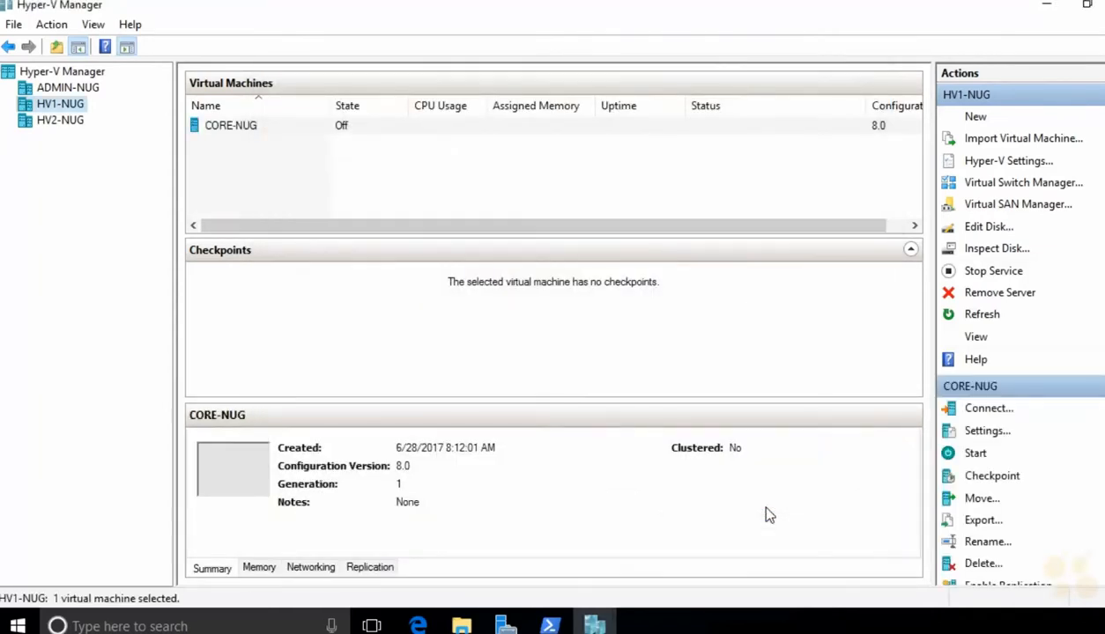
{"action": "left_click", "coordinate": [376, 129]}
{"action": "right_click", "coordinate": [374, 134]}
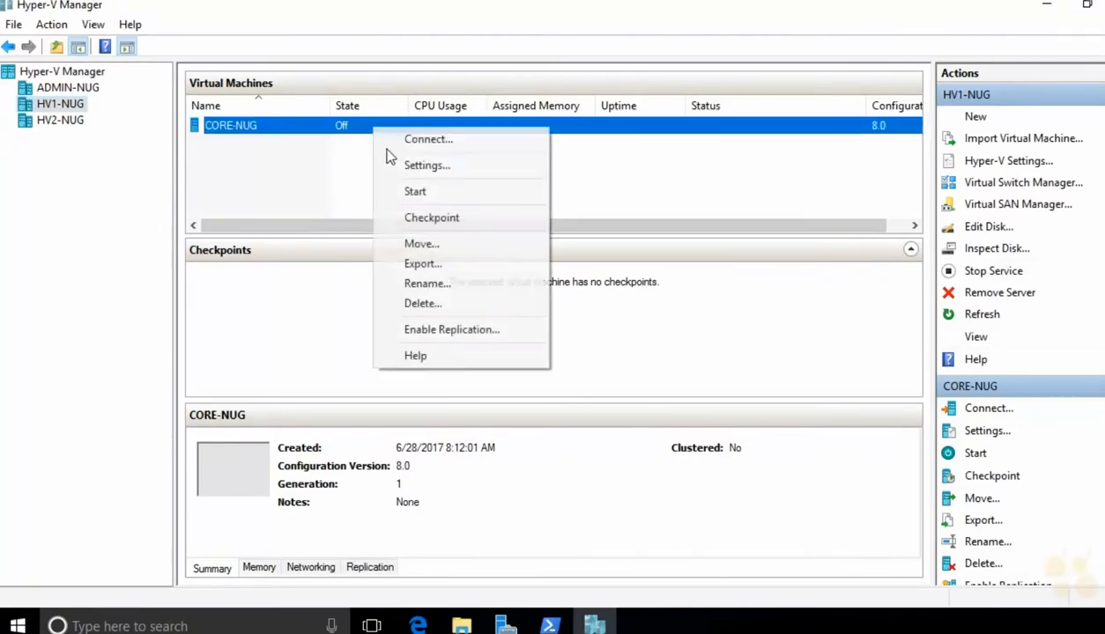
{"action": "left_click", "coordinate": [393, 164]}
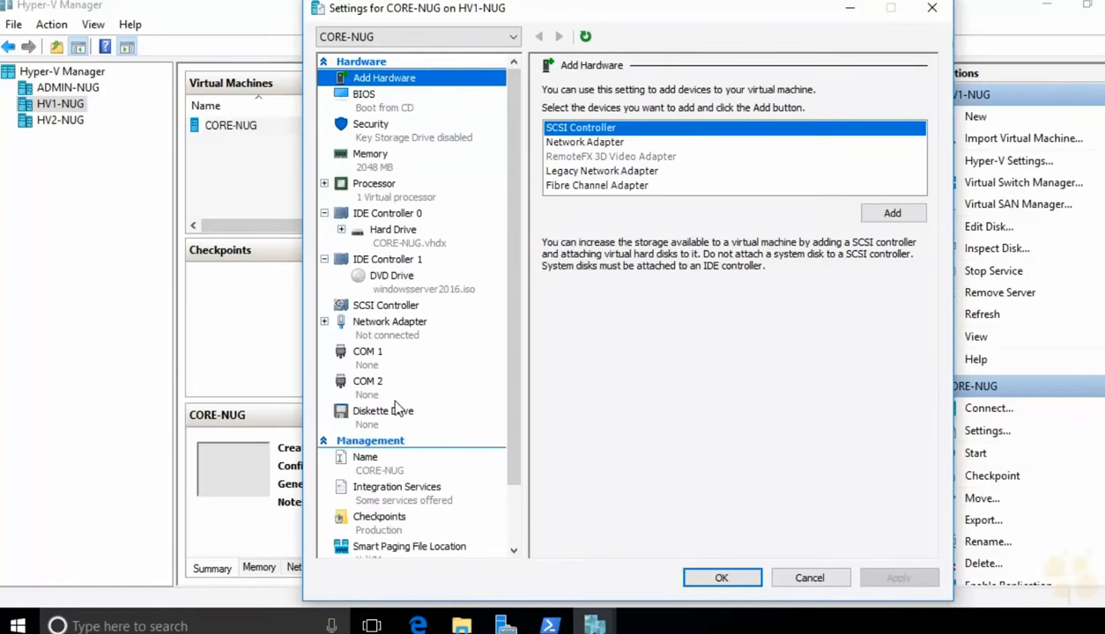
Step: Review CORE-NUG's BIOS, controllers, COM ports, floppy and addable network adapters
{"action": "left_click", "coordinate": [392, 106]}
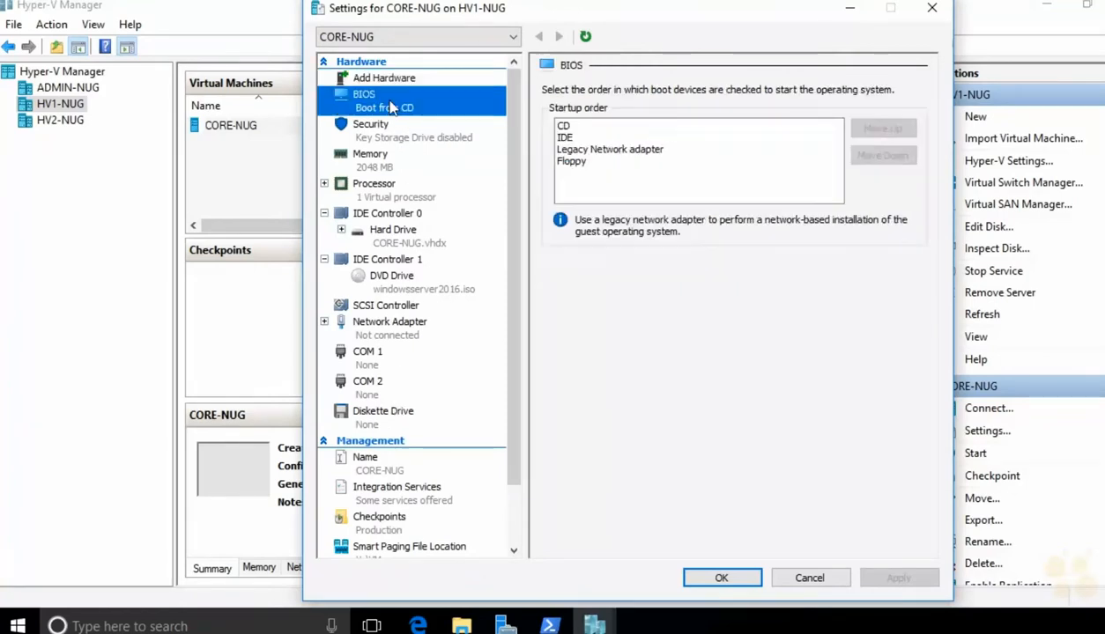
{"action": "left_click", "coordinate": [360, 216]}
{"action": "left_click", "coordinate": [361, 262]}
{"action": "left_click", "coordinate": [370, 308]}
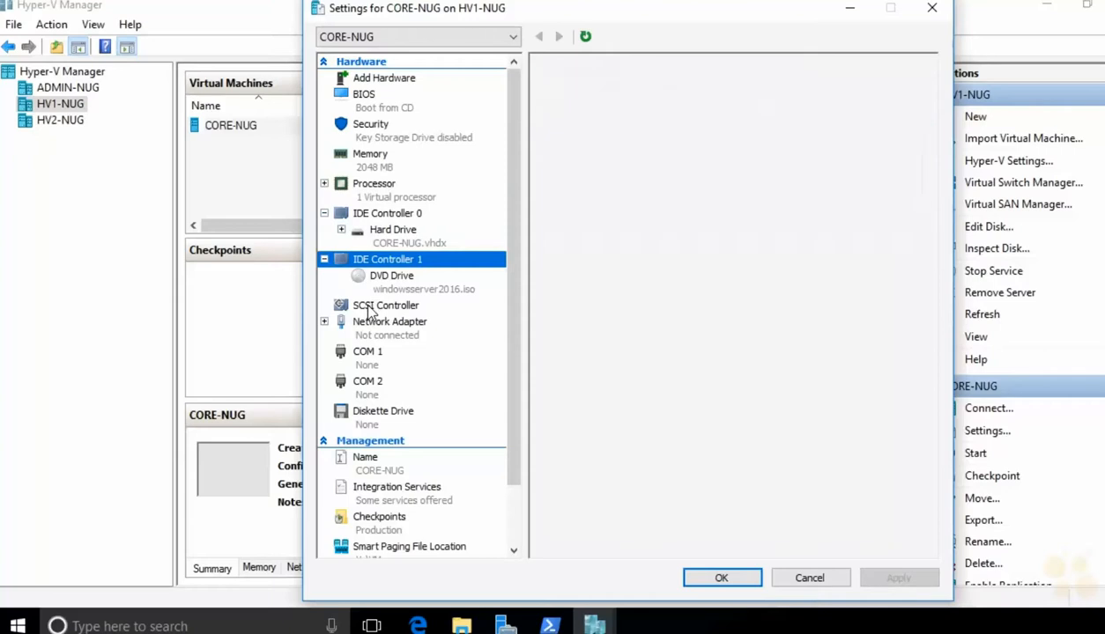
{"action": "left_click", "coordinate": [368, 357]}
{"action": "left_click", "coordinate": [366, 394]}
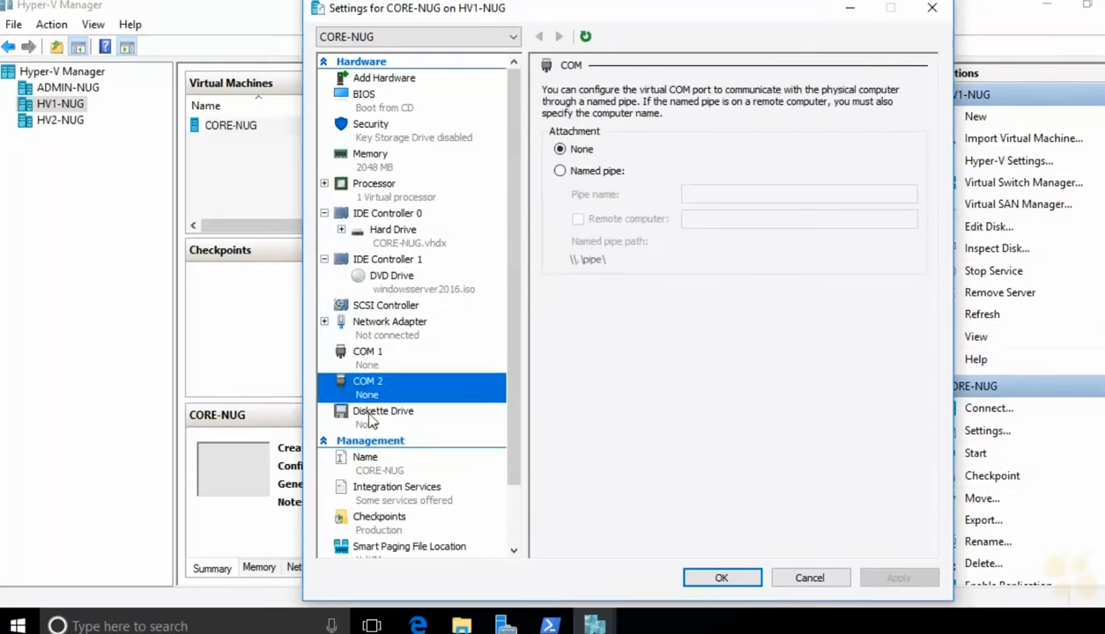
{"action": "left_click", "coordinate": [370, 421]}
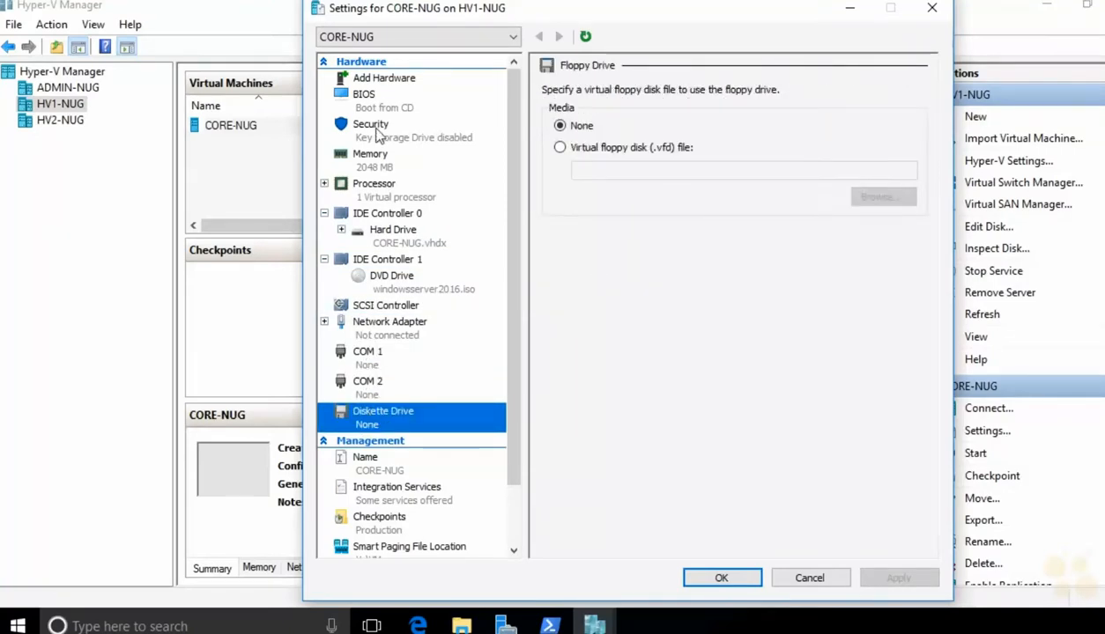
{"action": "left_click", "coordinate": [389, 85]}
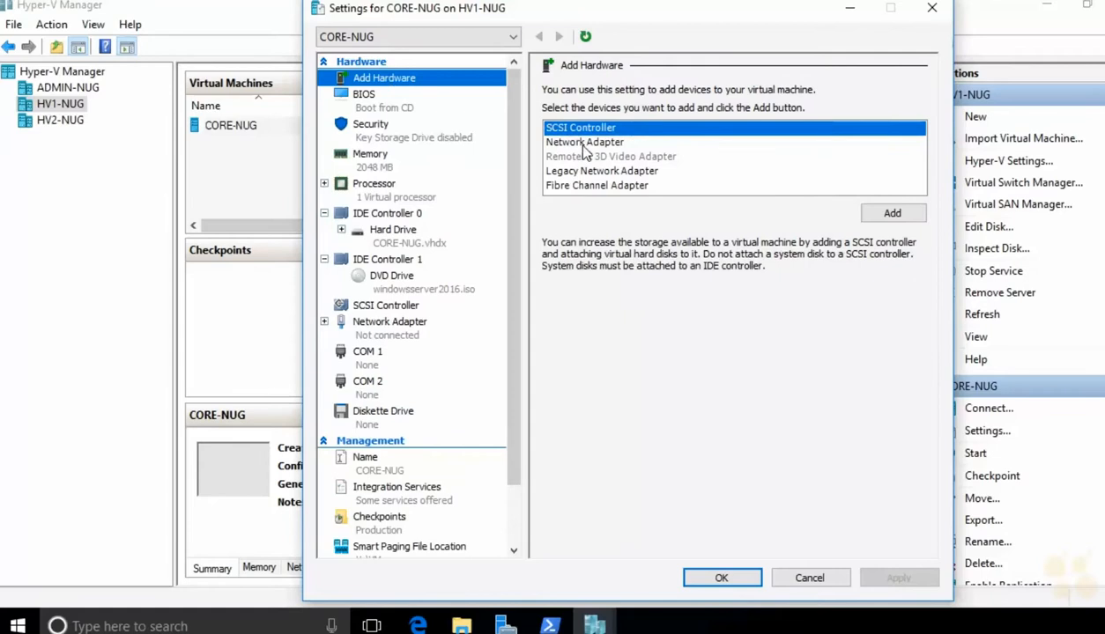
{"action": "left_click", "coordinate": [583, 144]}
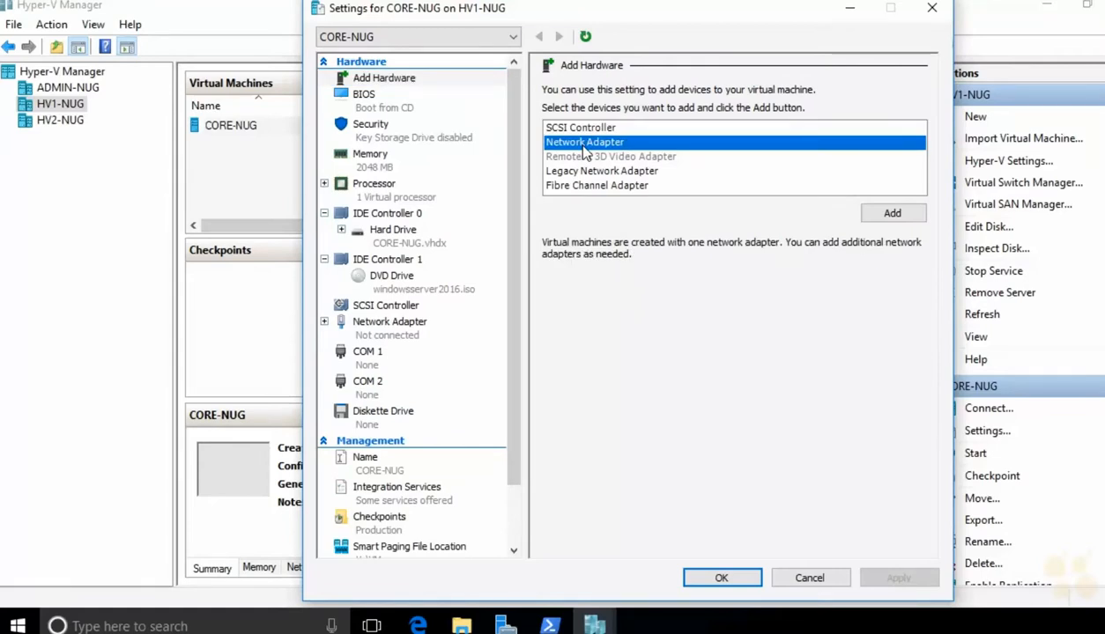
{"action": "left_click", "coordinate": [580, 172]}
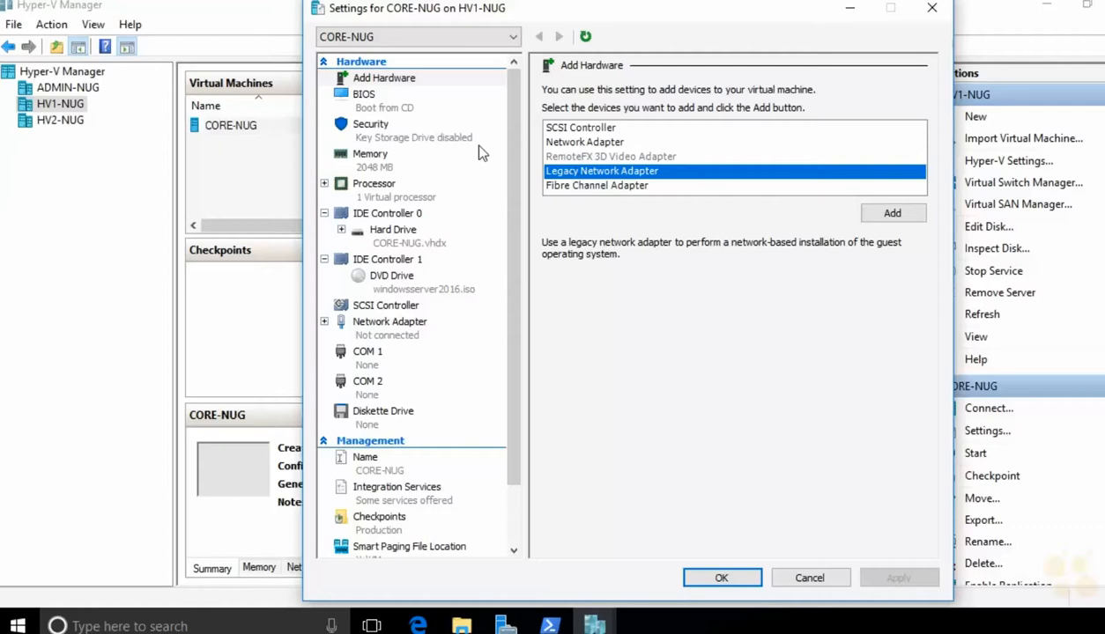
{"action": "left_click", "coordinate": [388, 260]}
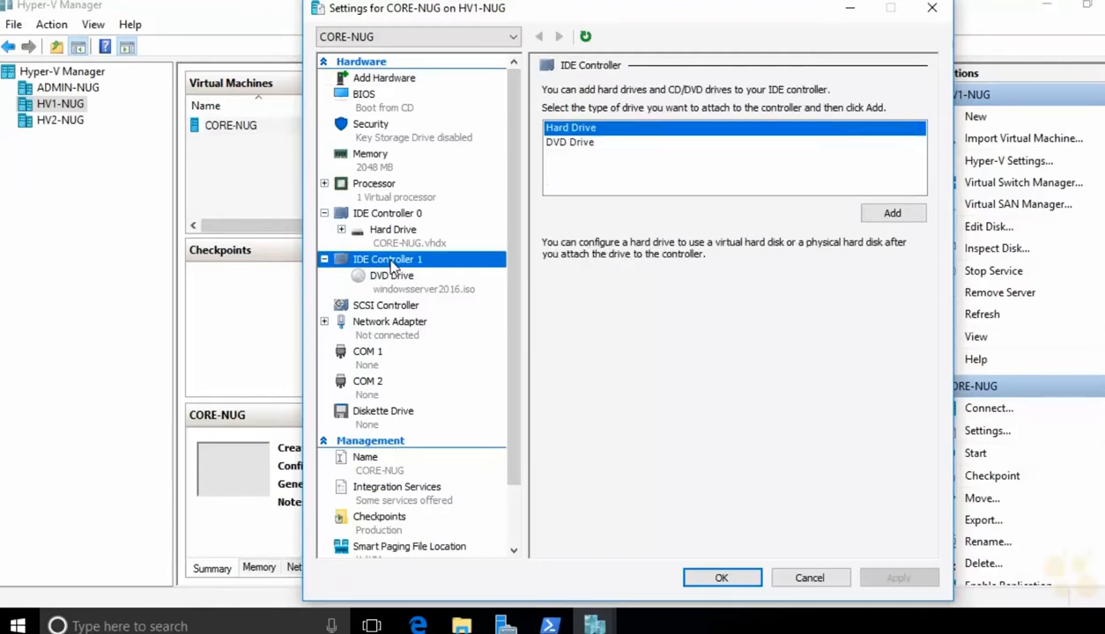
Step: Add a hard drive to IDE Controller 0 and begin creating a new disk for it
{"action": "left_click", "coordinate": [392, 217]}
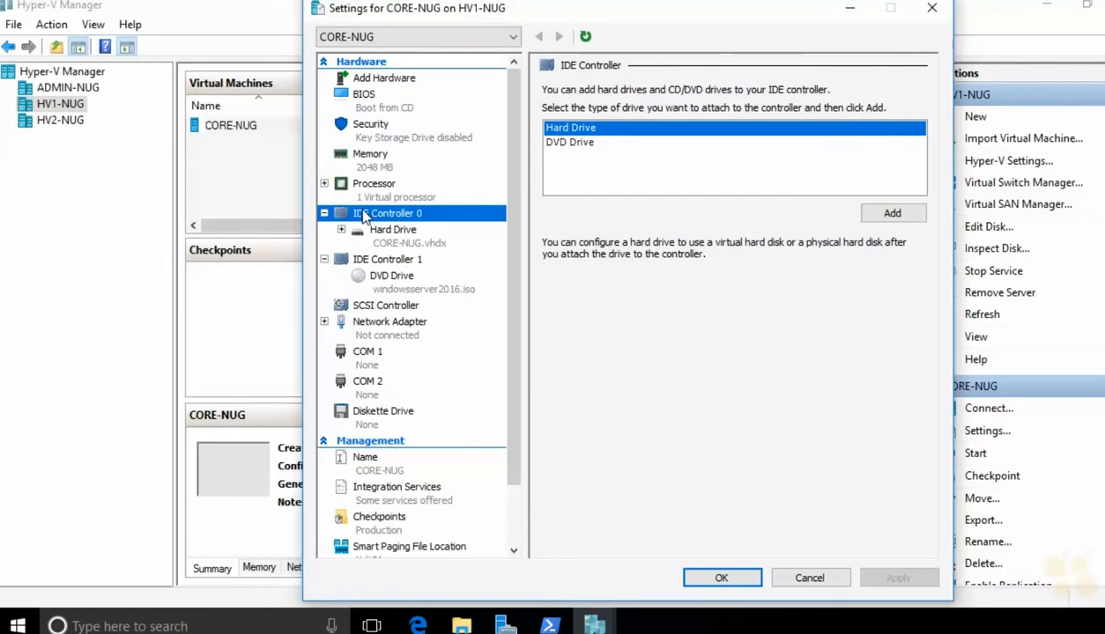
{"action": "left_click", "coordinate": [878, 214]}
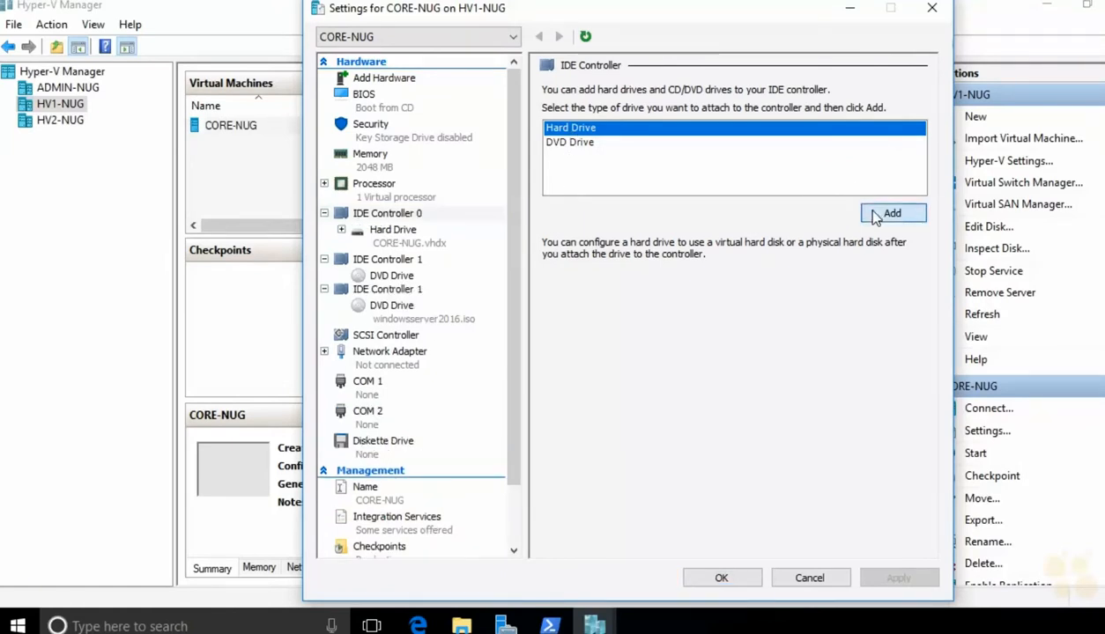
{"action": "left_click", "coordinate": [662, 265]}
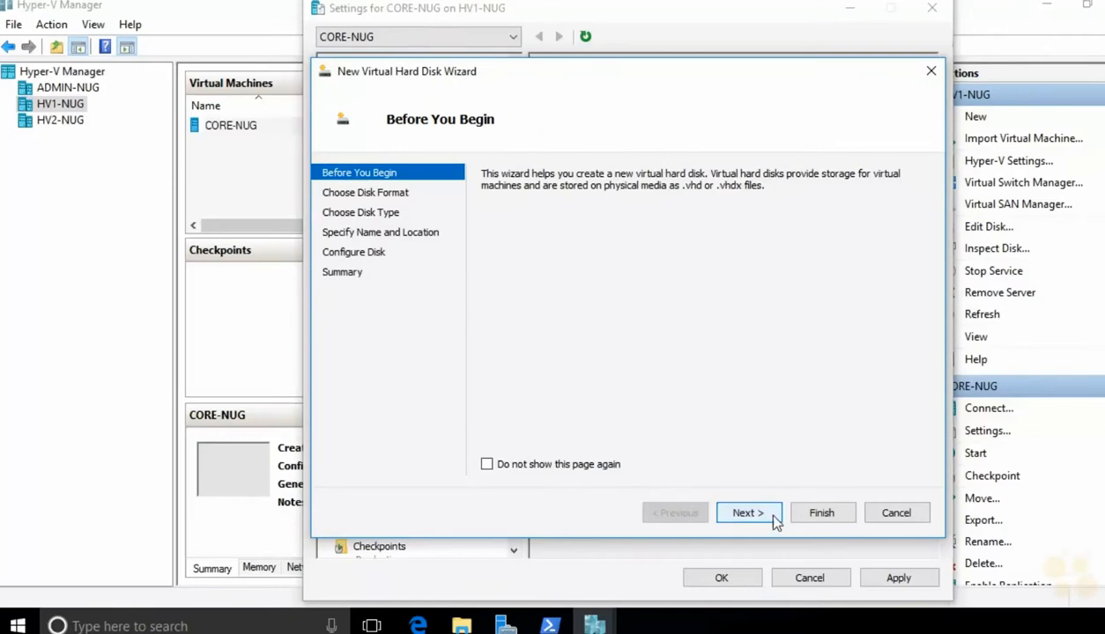
Step: Create a dynamic 100 GB VHDX, CORE-NUG_data1.vhdx, in V:\VMs\ and save CORE-NUG's settings
{"action": "left_click", "coordinate": [750, 509]}
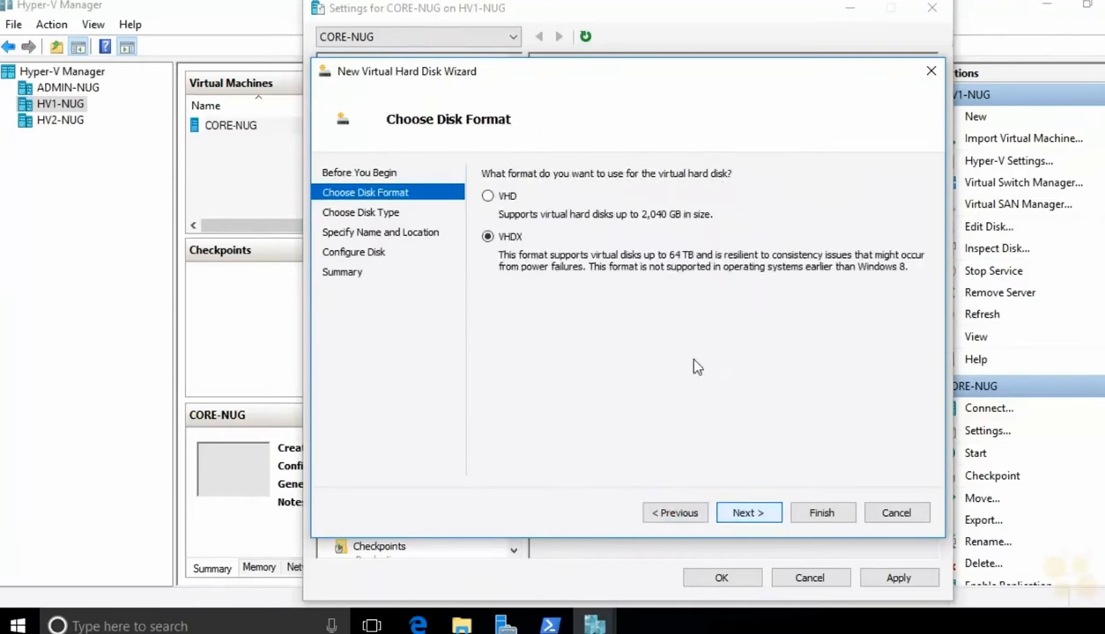
{"action": "left_click", "coordinate": [746, 513]}
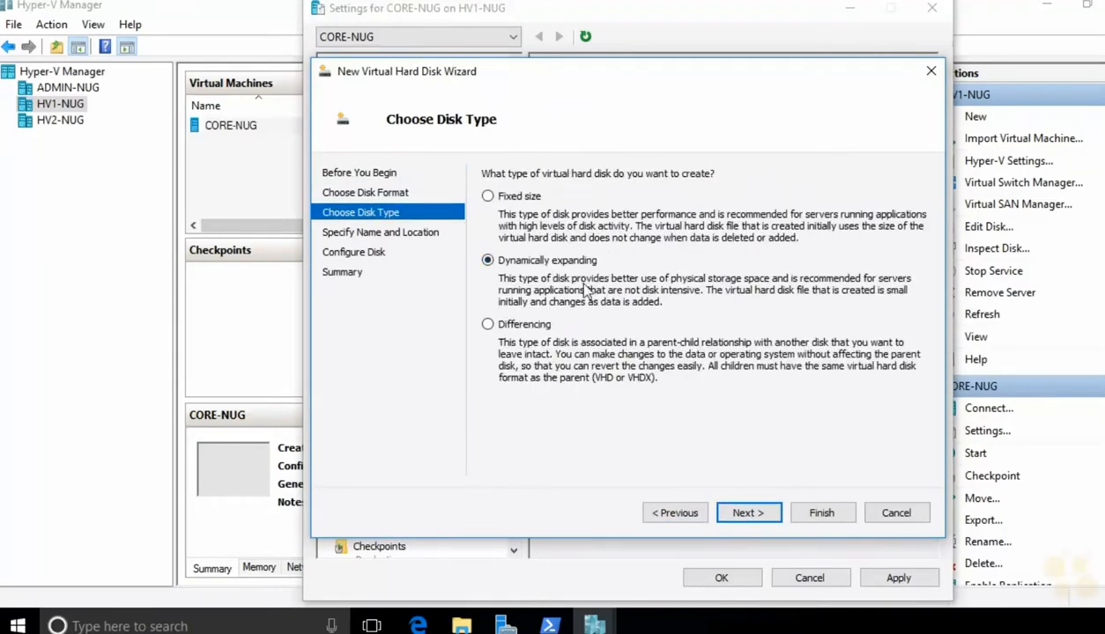
{"action": "left_click", "coordinate": [741, 513]}
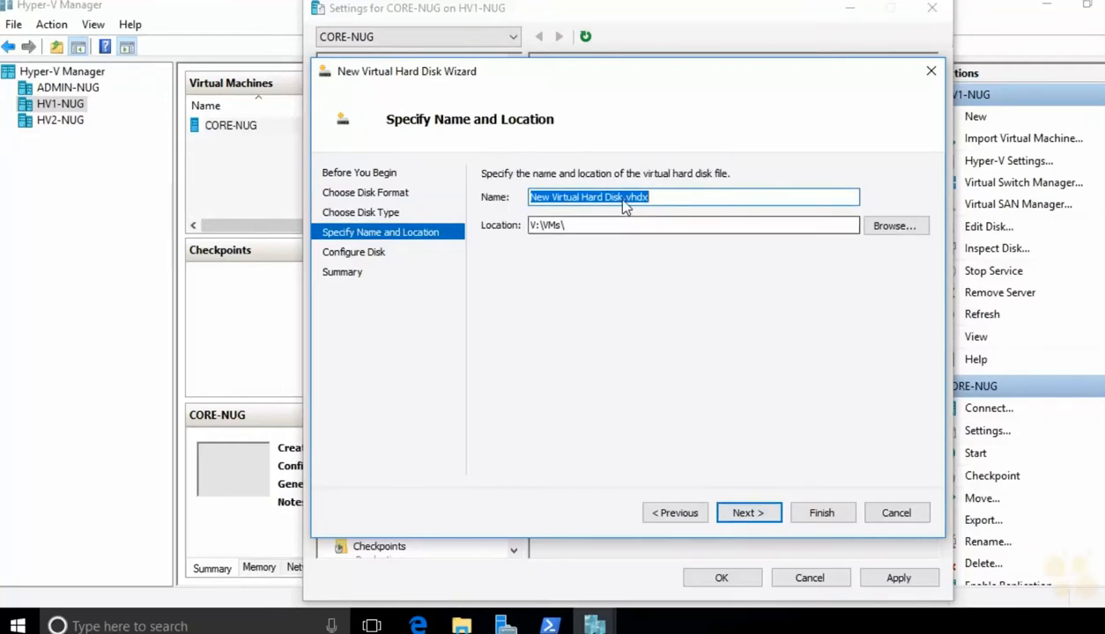
{"action": "left_click", "coordinate": [622, 197]}
{"action": "key", "text": "shift+Home"}
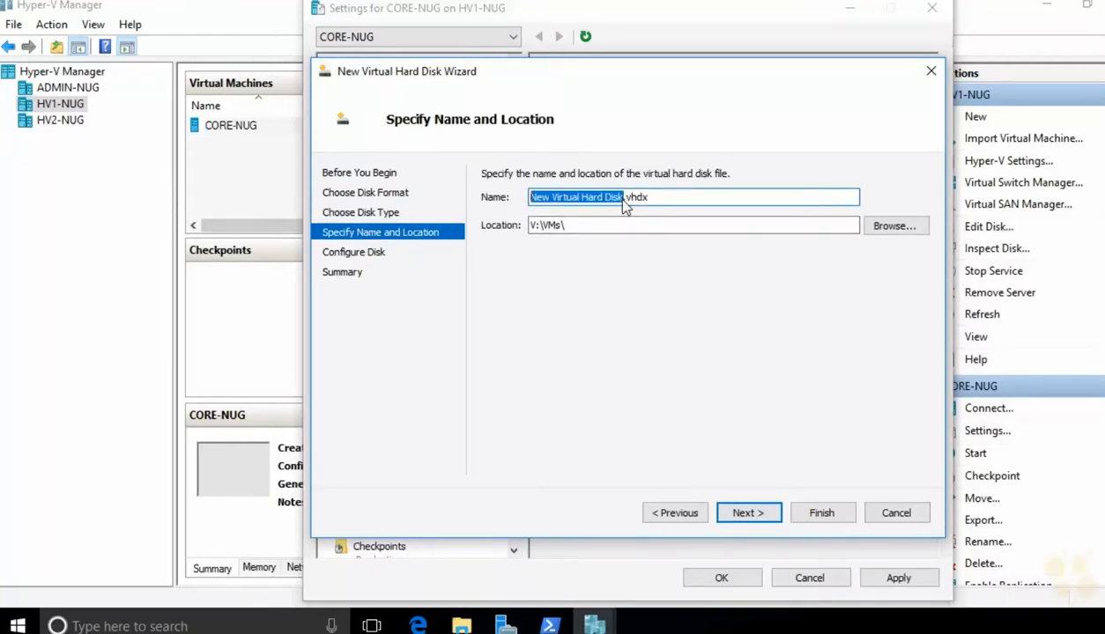
{"action": "type", "text": "CORE-NUG_data1"}
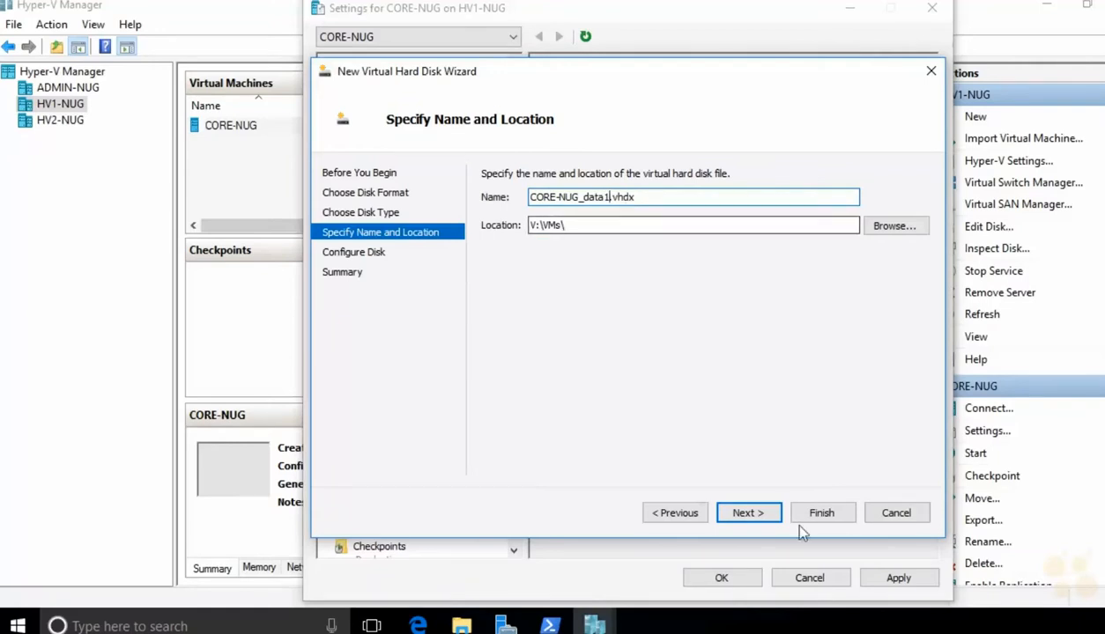
{"action": "left_click", "coordinate": [763, 518]}
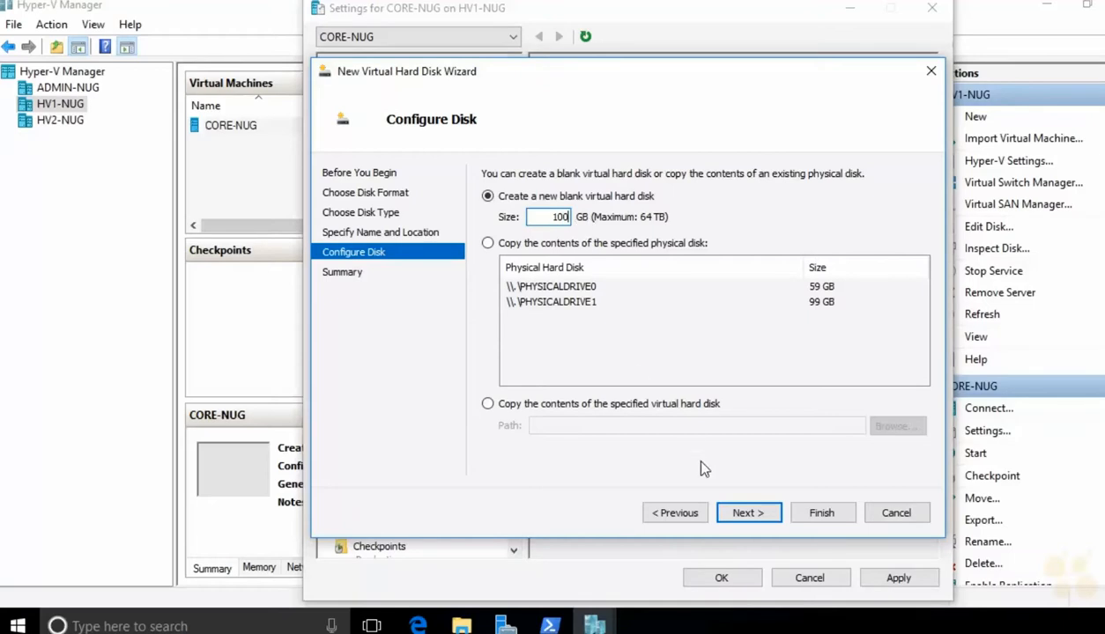
{"action": "left_click", "coordinate": [745, 514]}
{"action": "left_click", "coordinate": [806, 516]}
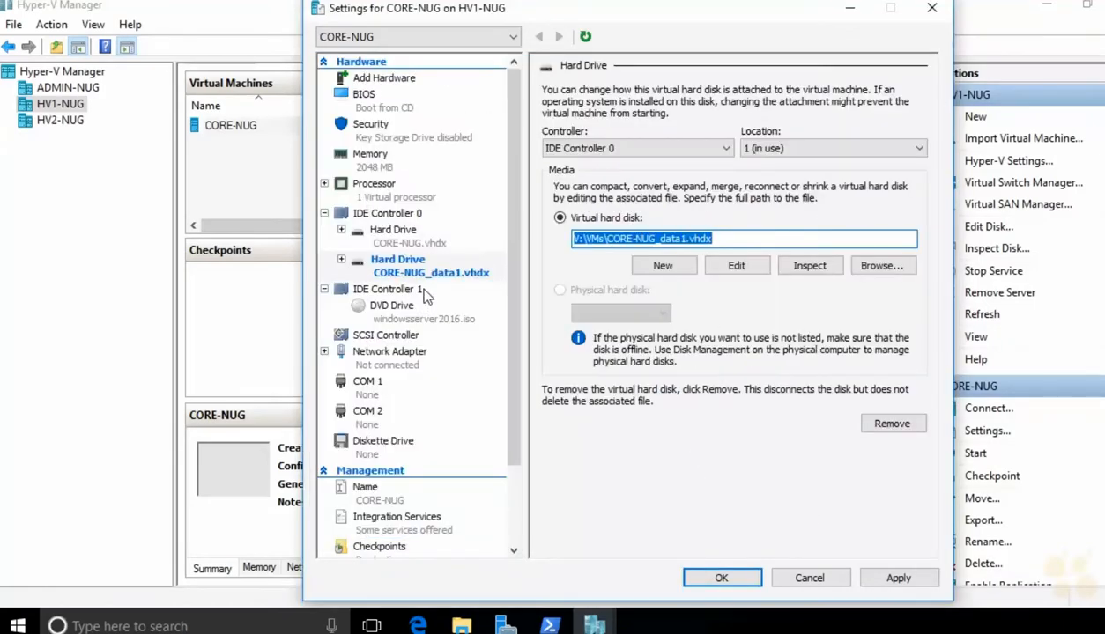
{"action": "left_click", "coordinate": [718, 578]}
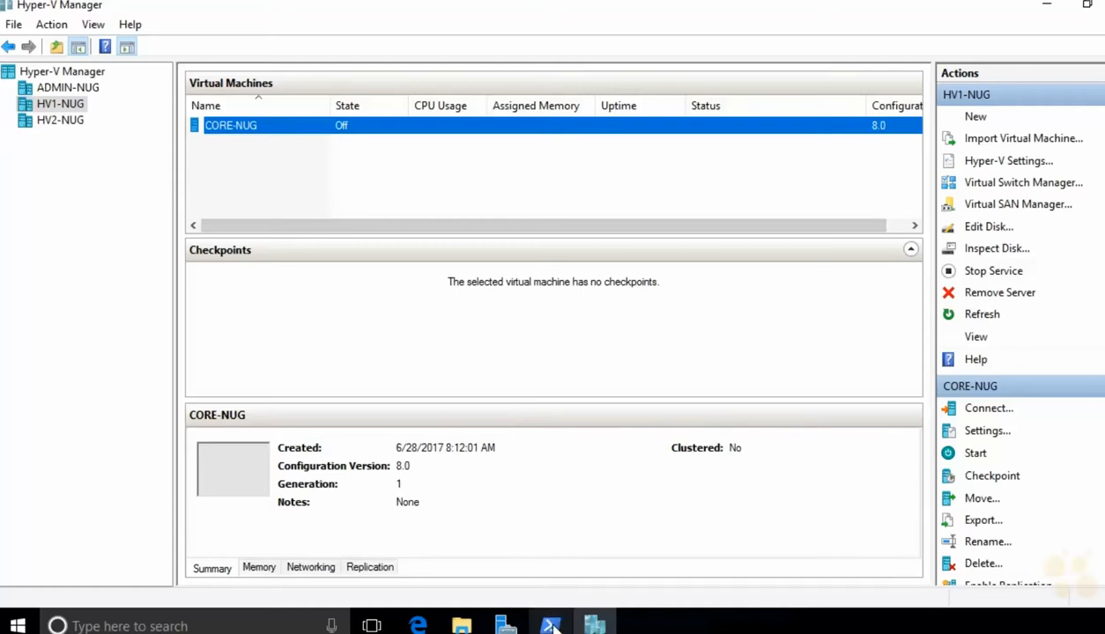
Step: Launch PowerShell ISE as Administrator and bring up the Open dialog in C:\Nuggetlab
{"action": "right_click", "coordinate": [550, 626]}
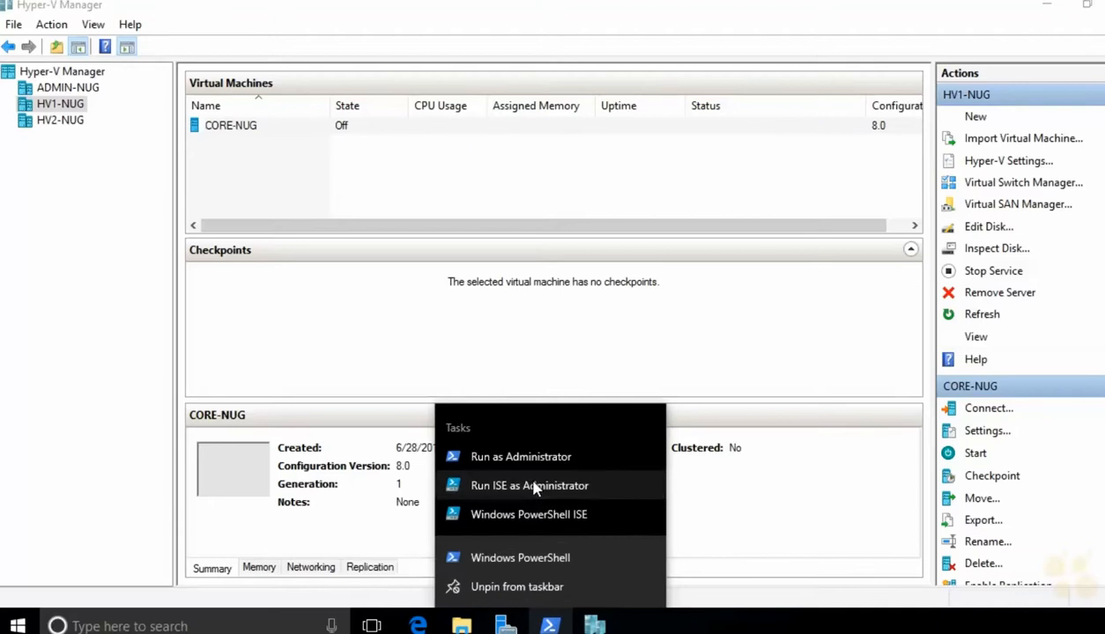
{"action": "left_click", "coordinate": [534, 487]}
{"action": "left_click", "coordinate": [498, 432]}
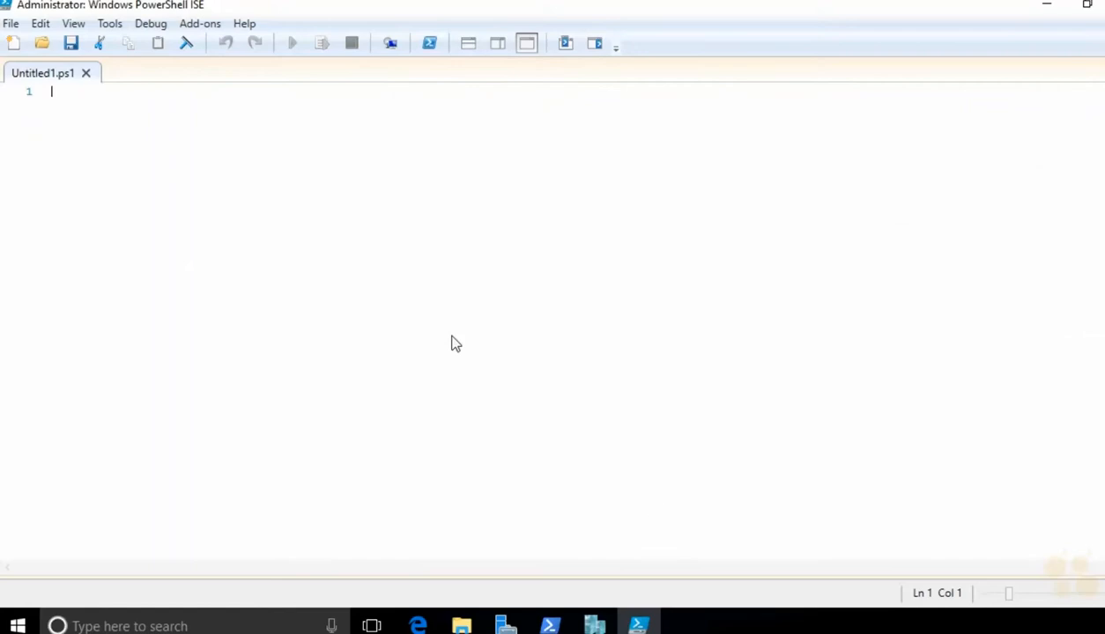
{"action": "left_click", "coordinate": [42, 42]}
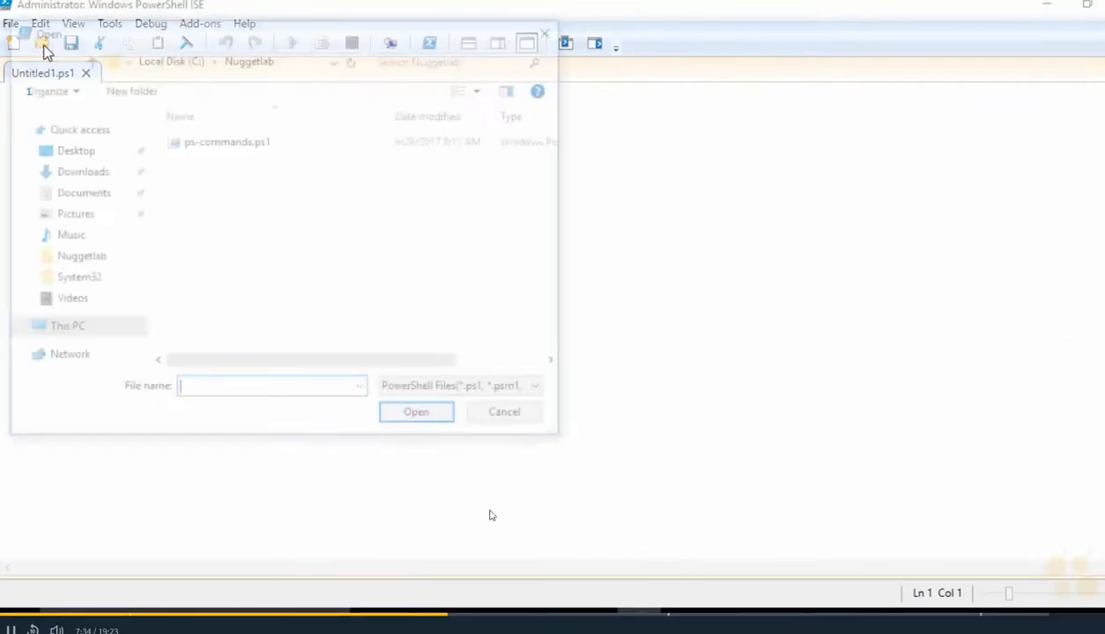
Step: Open ps-commands.ps1 and run its Enter-PSSession line to connect to HV1-NUG
{"action": "double_click", "coordinate": [236, 141]}
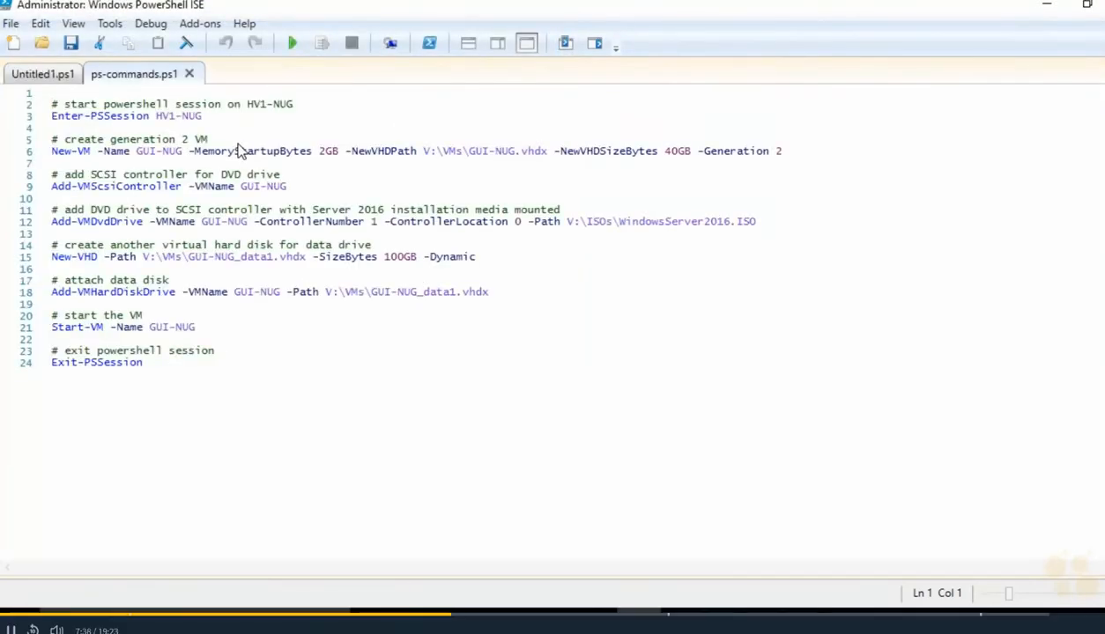
{"action": "left_click", "coordinate": [42, 120]}
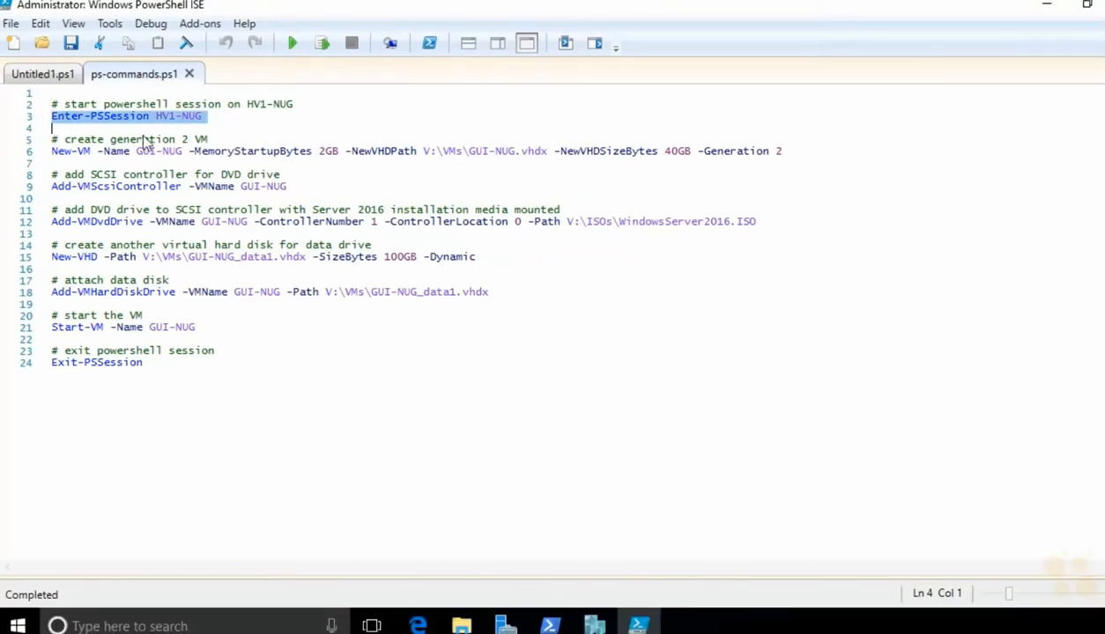
{"action": "left_click", "coordinate": [323, 44]}
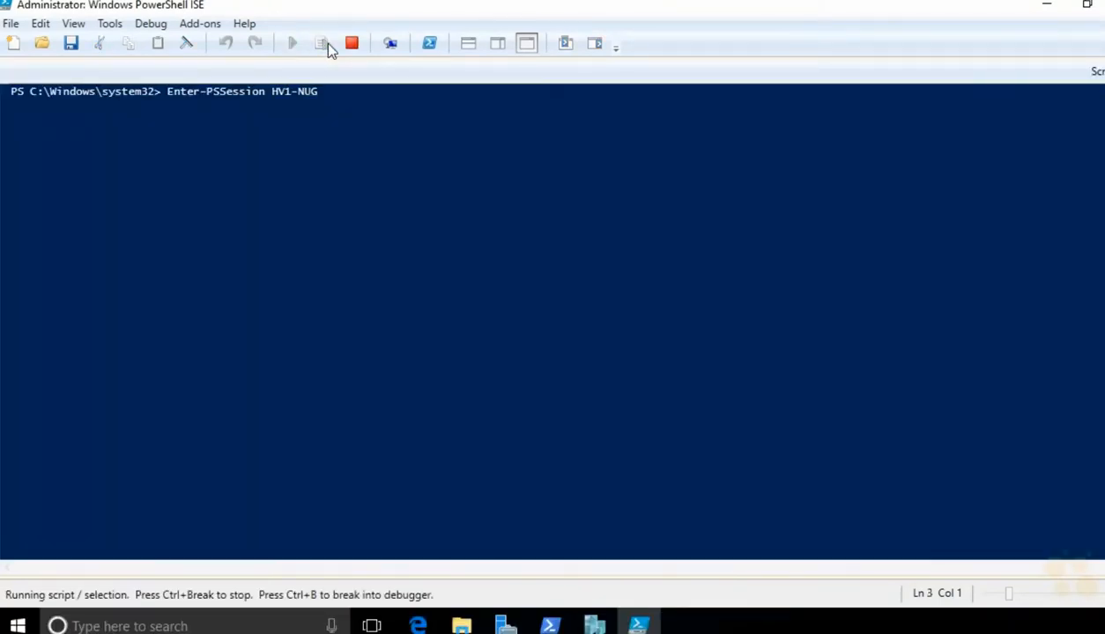
Step: Run the script's New-VM line to create the generation 2 VM GUI-NUG
{"action": "left_click", "coordinate": [467, 46]}
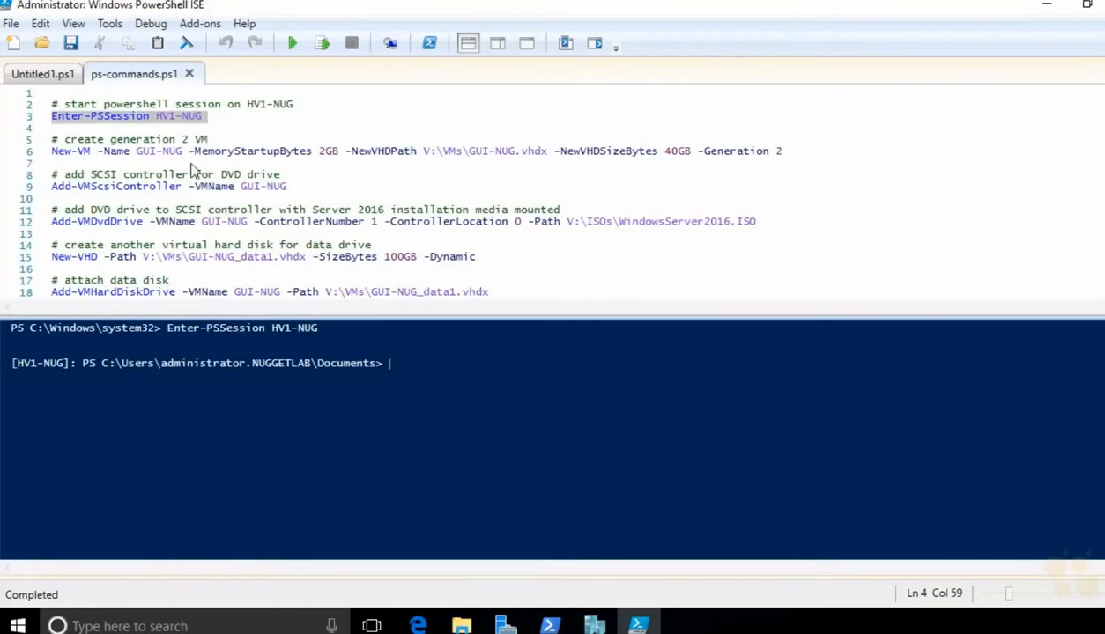
{"action": "left_click", "coordinate": [33, 153]}
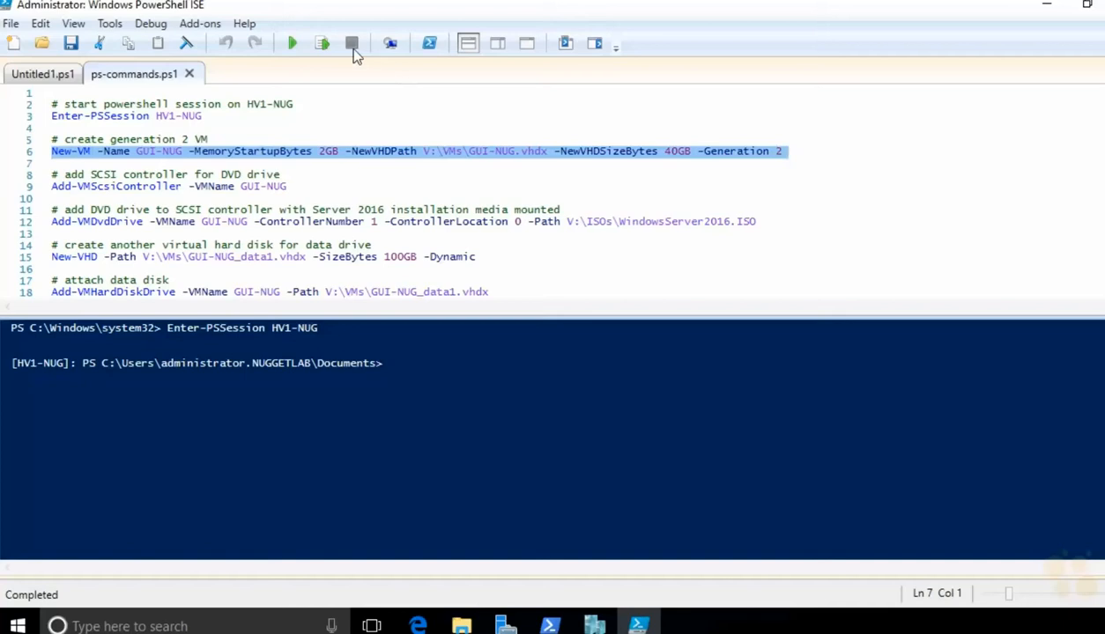
{"action": "left_click", "coordinate": [322, 44]}
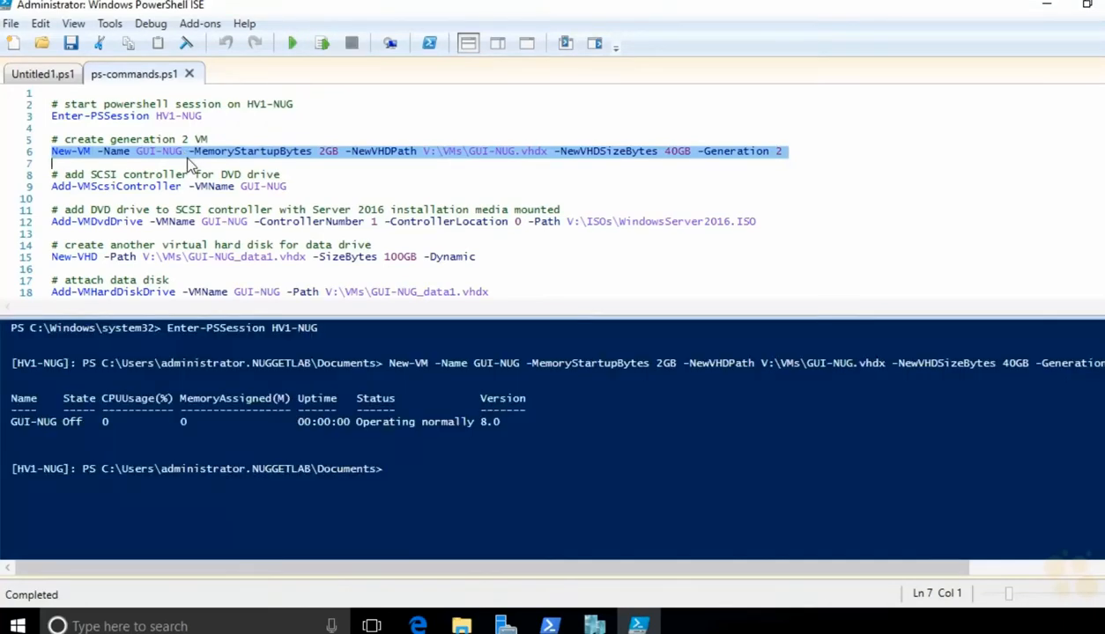
Step: Confirm GUI-NUG shows as Off on HV1-NUG, then select the Add-VMScsiController line
{"action": "left_click", "coordinate": [594, 623]}
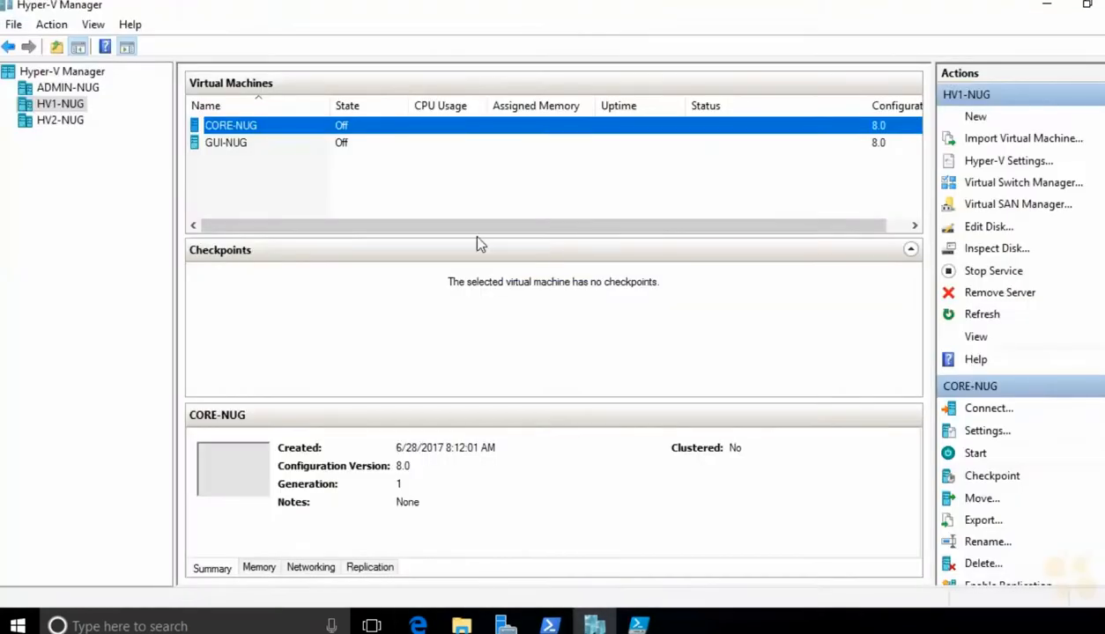
{"action": "left_click", "coordinate": [249, 144]}
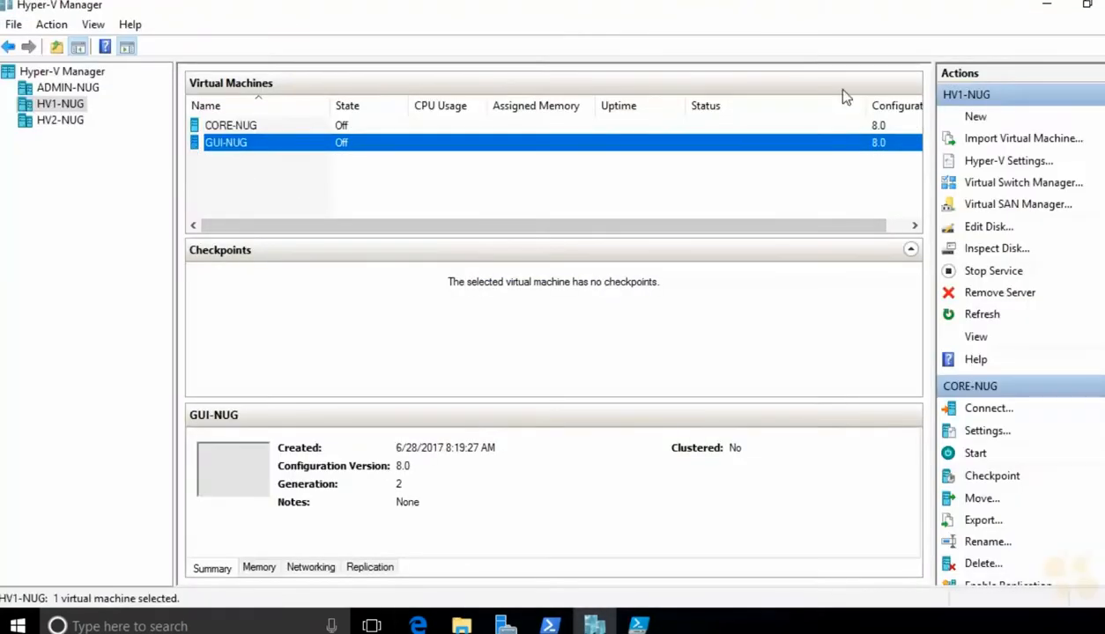
{"action": "key", "text": "alt+Tab"}
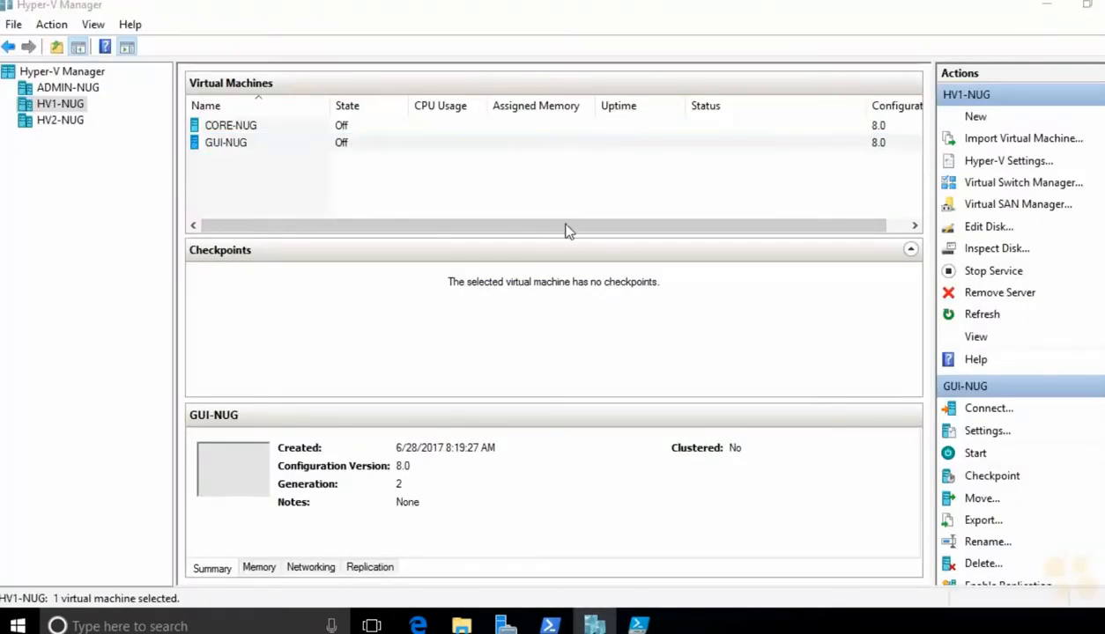
{"action": "left_click", "coordinate": [36, 185]}
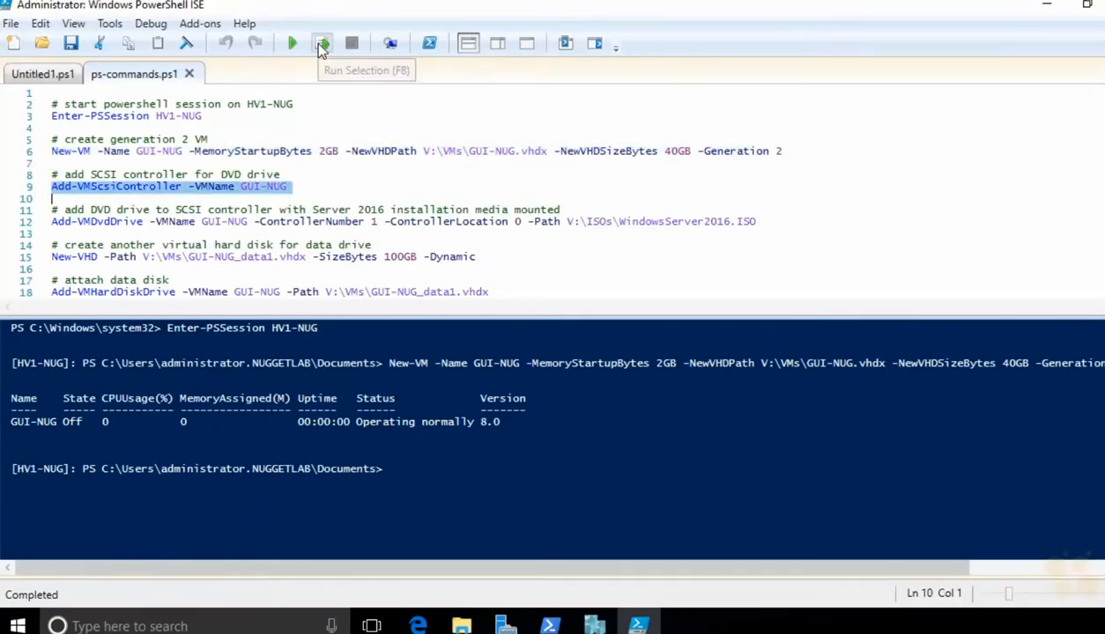
Step: Add a SCSI controller to GUI-NUG and attach the Server 2016 ISO as its DVD drive
{"action": "left_click", "coordinate": [321, 43]}
{"action": "left_click", "coordinate": [42, 221]}
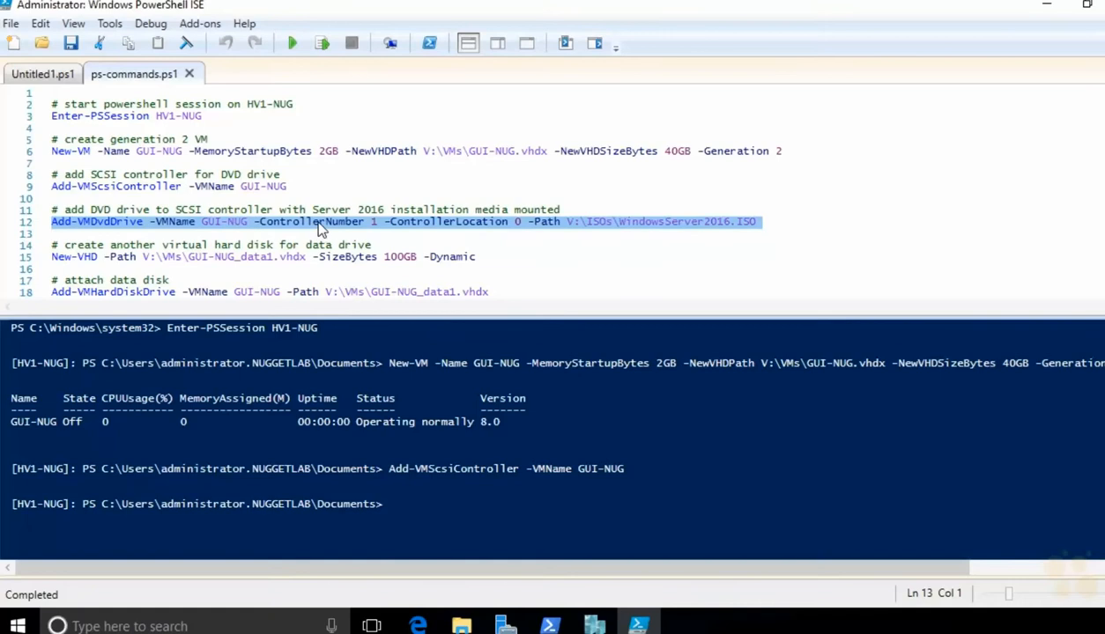
{"action": "left_click", "coordinate": [321, 43]}
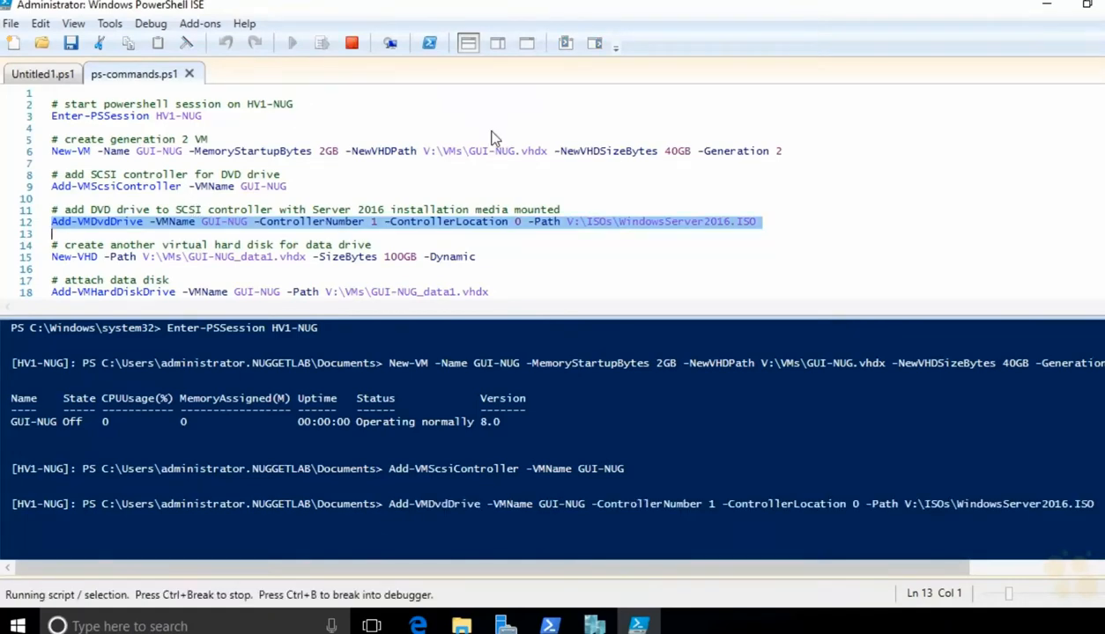
Step: Create the 100GB dynamic data disk GUI-NUG_data1.vhdx and attach it to GUI-NUG
{"action": "left_click", "coordinate": [42, 260]}
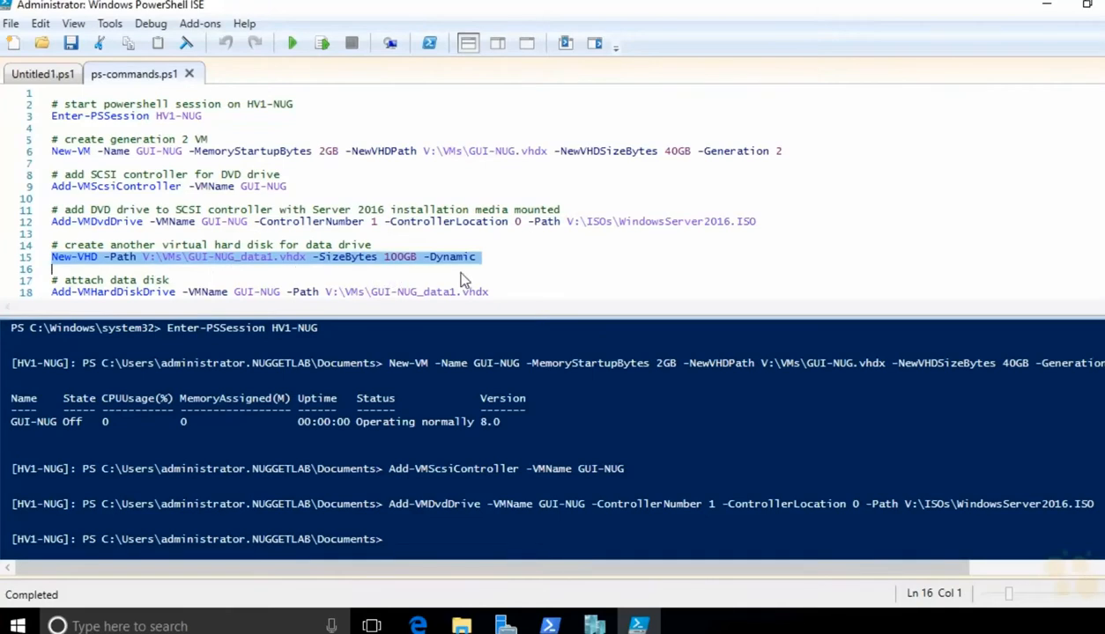
{"action": "left_click", "coordinate": [322, 44]}
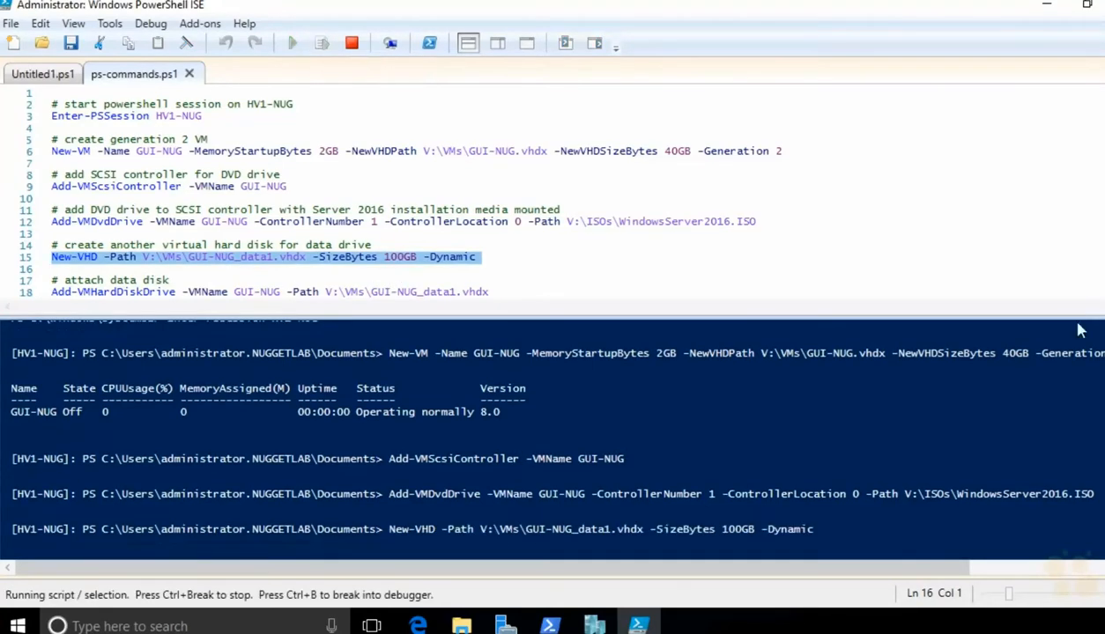
{"action": "scroll", "coordinate": [238, 234], "scroll_direction": "down", "scroll_amount": 2}
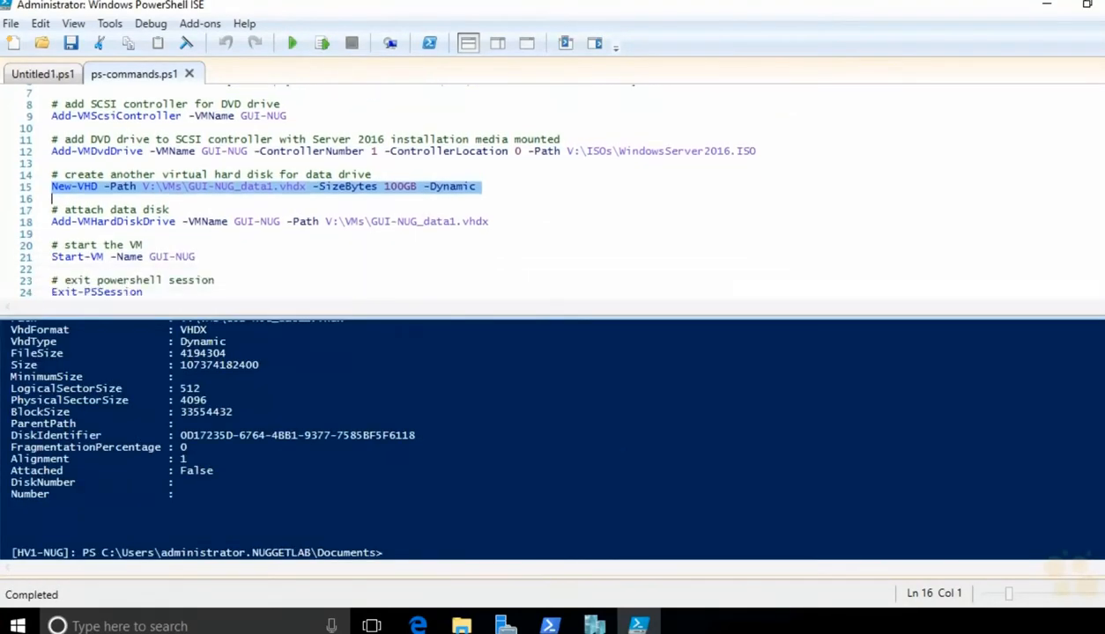
{"action": "left_click", "coordinate": [460, 224]}
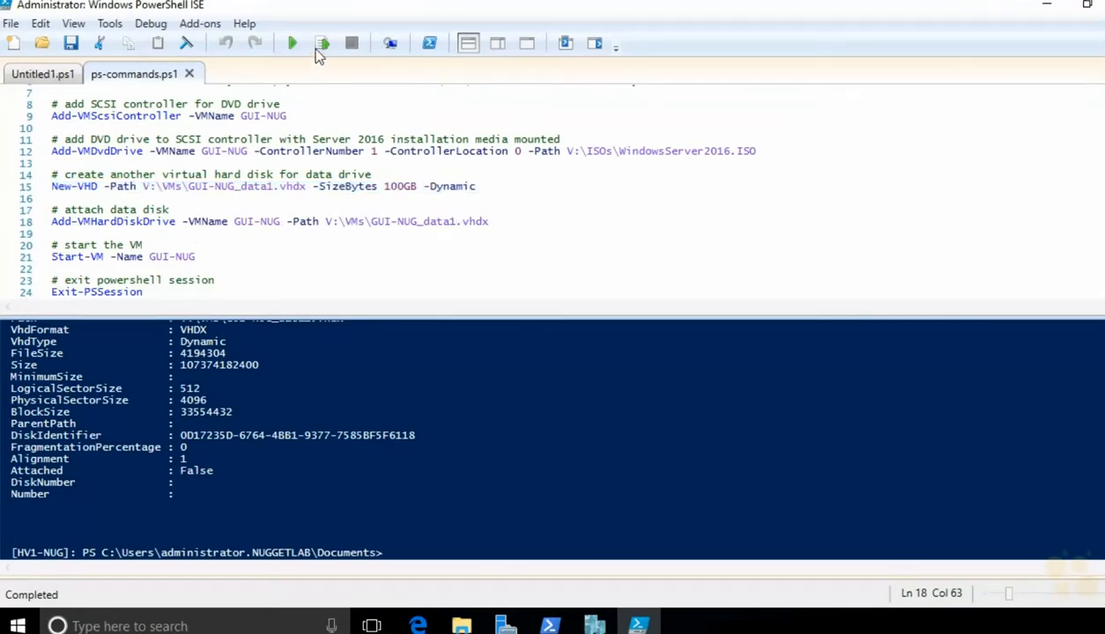
{"action": "left_click", "coordinate": [320, 46]}
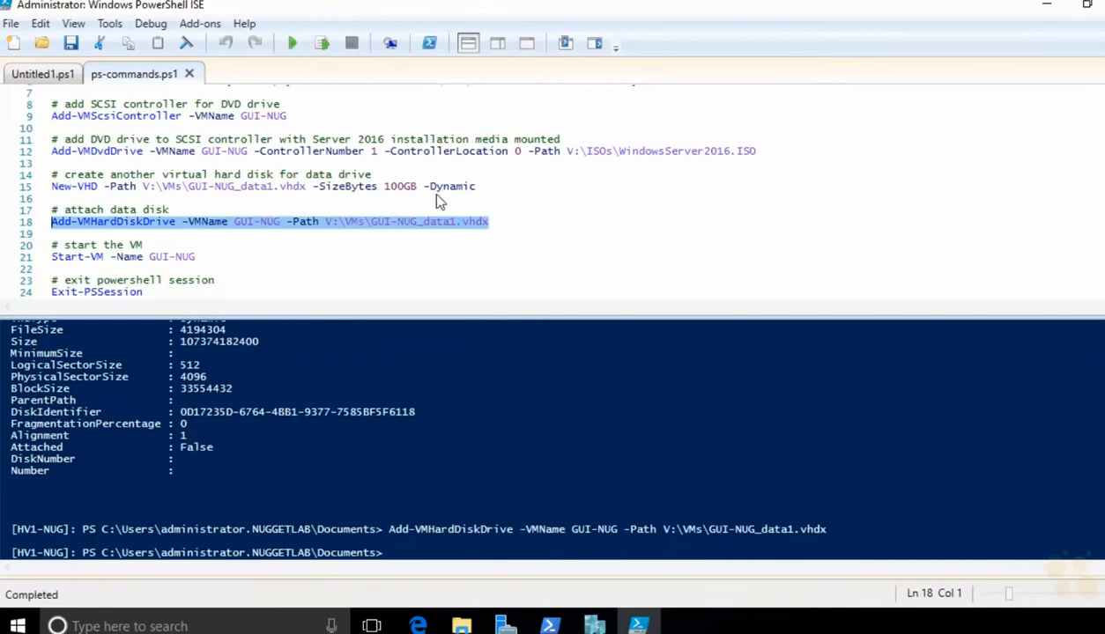
Step: End the remote session on HV1-NUG and return to Hyper-V Manager
{"action": "left_click", "coordinate": [198, 256]}
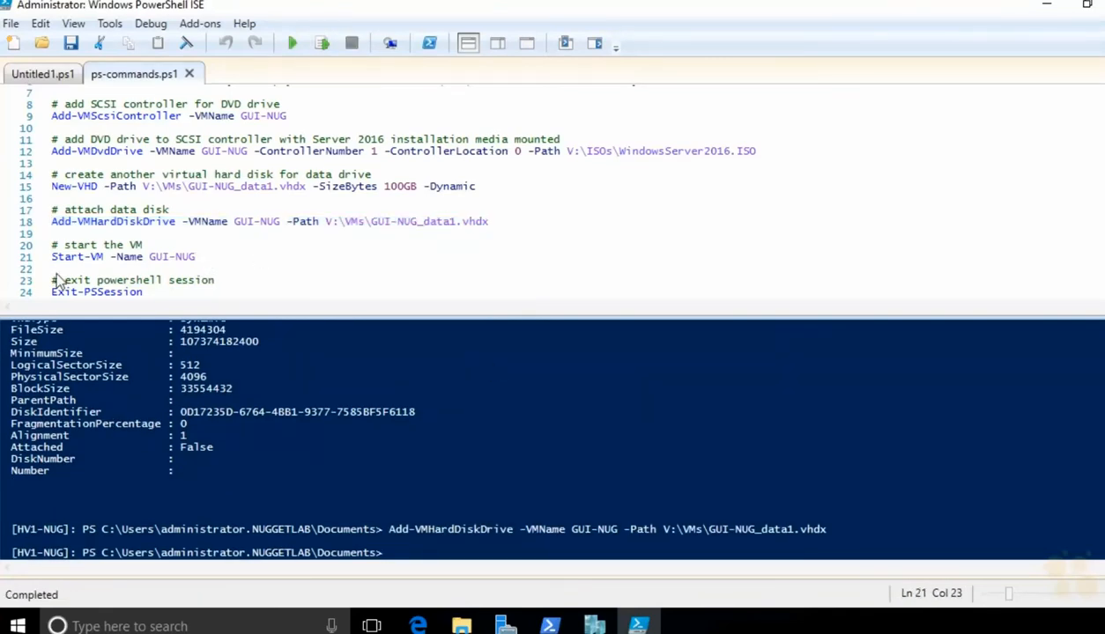
{"action": "scroll", "coordinate": [198, 256], "scroll_direction": "down", "scroll_amount": 1}
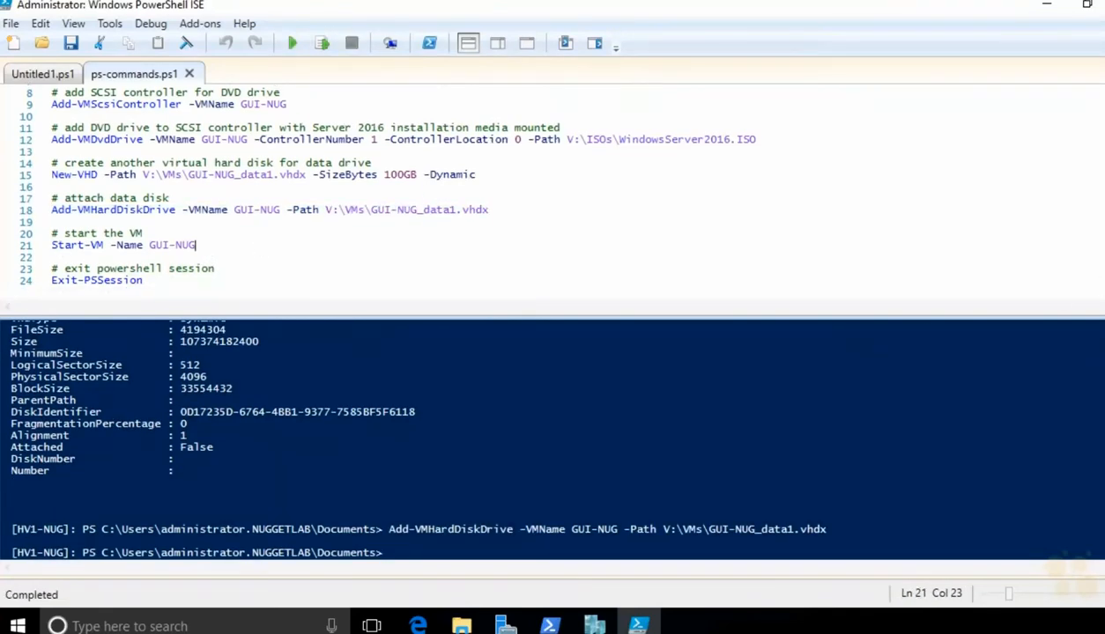
{"action": "left_click", "coordinate": [191, 273]}
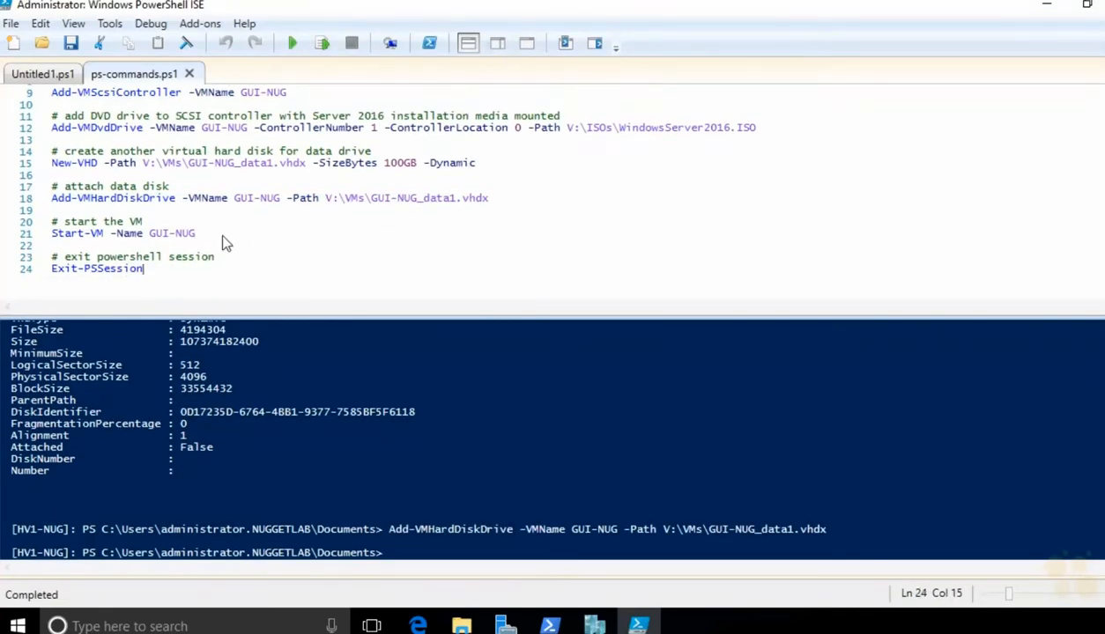
{"action": "left_click", "coordinate": [323, 46]}
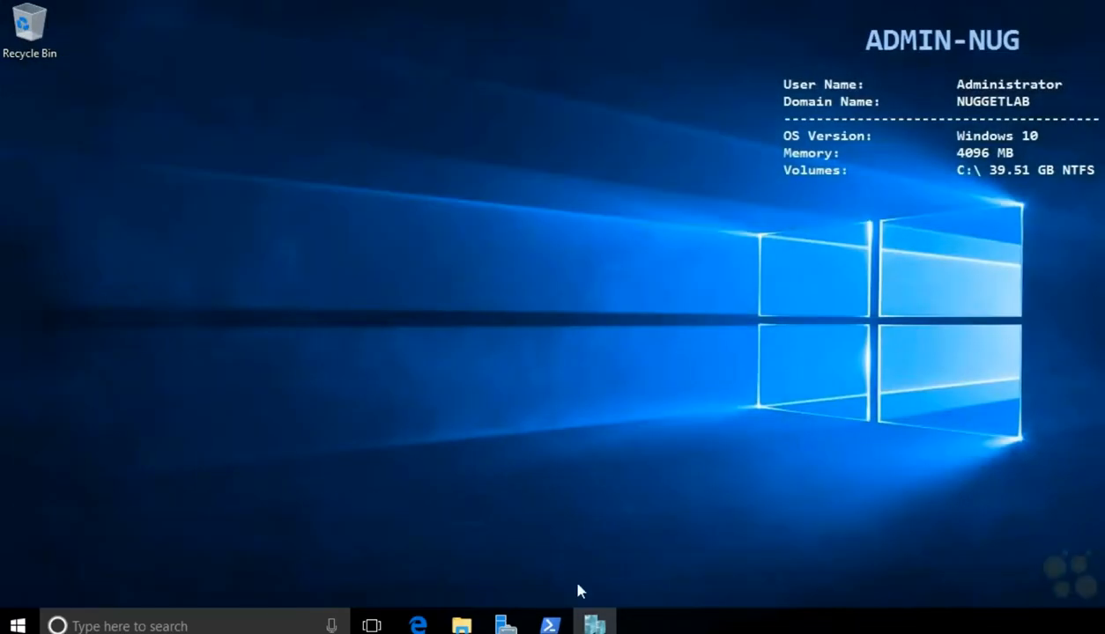
{"action": "left_click", "coordinate": [594, 624]}
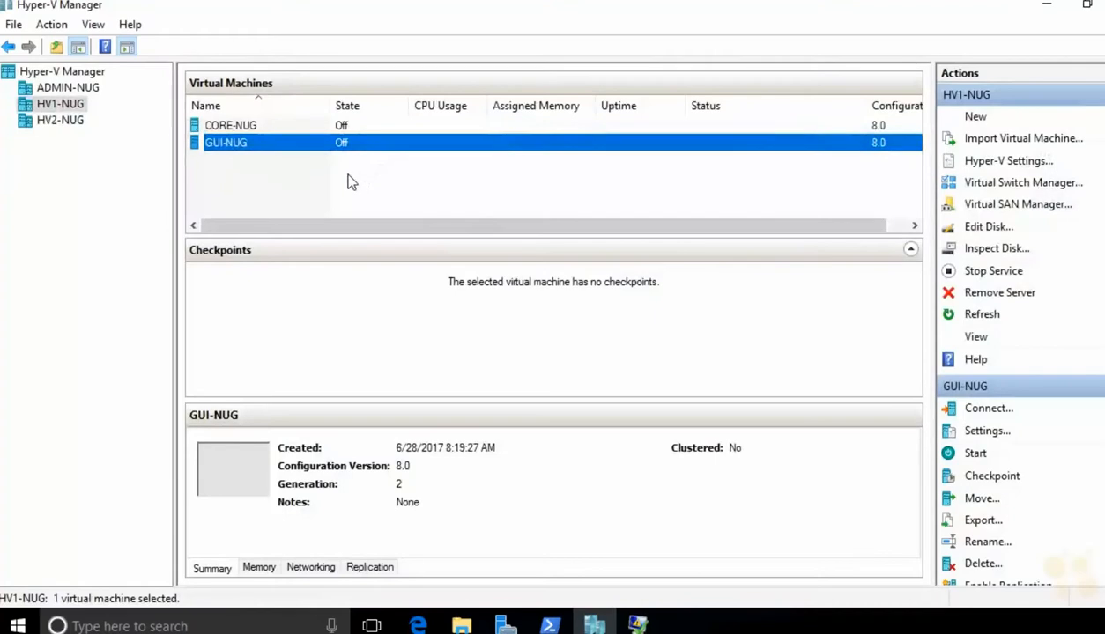
Step: Open GUI-NUG's settings and review its firmware, security and addable hardware pages
{"action": "right_click", "coordinate": [264, 143]}
{"action": "left_click", "coordinate": [299, 179]}
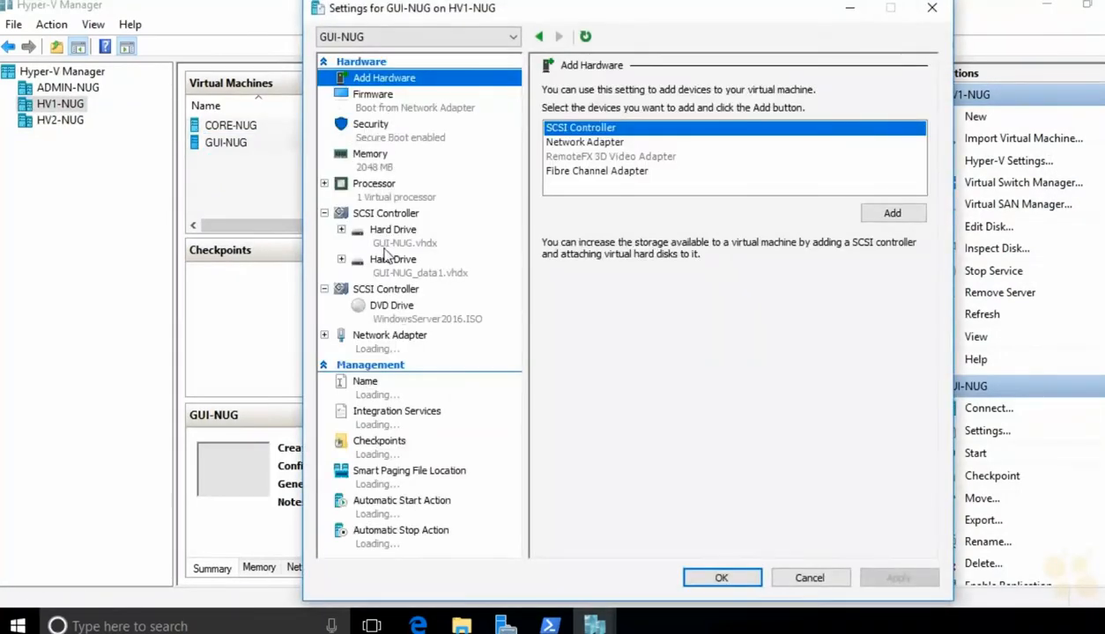
{"action": "left_click", "coordinate": [392, 97]}
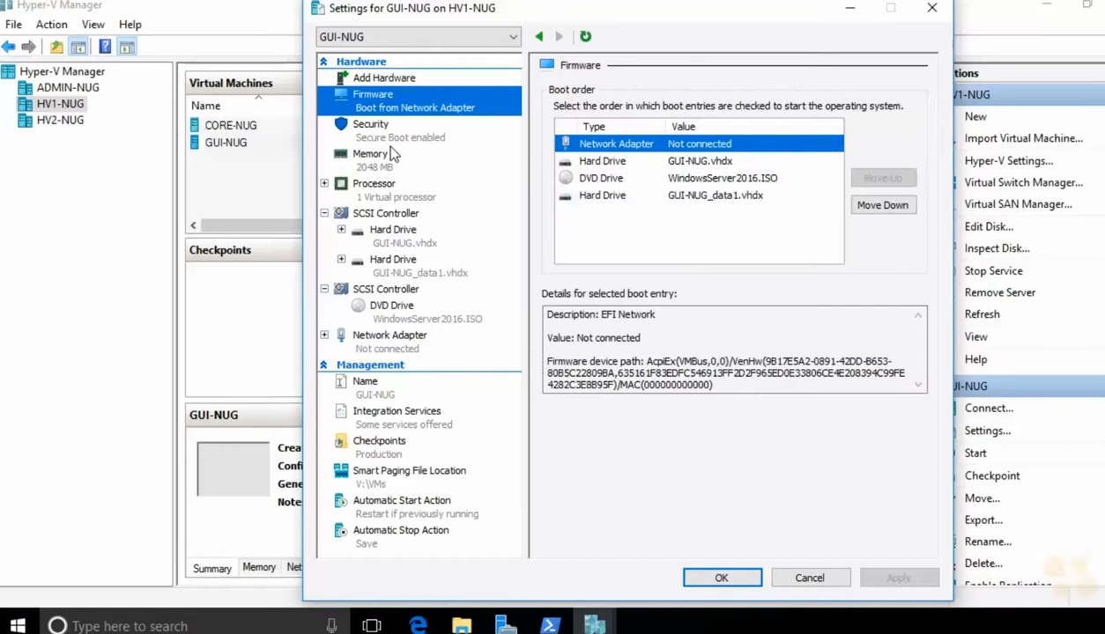
{"action": "left_click", "coordinate": [382, 134]}
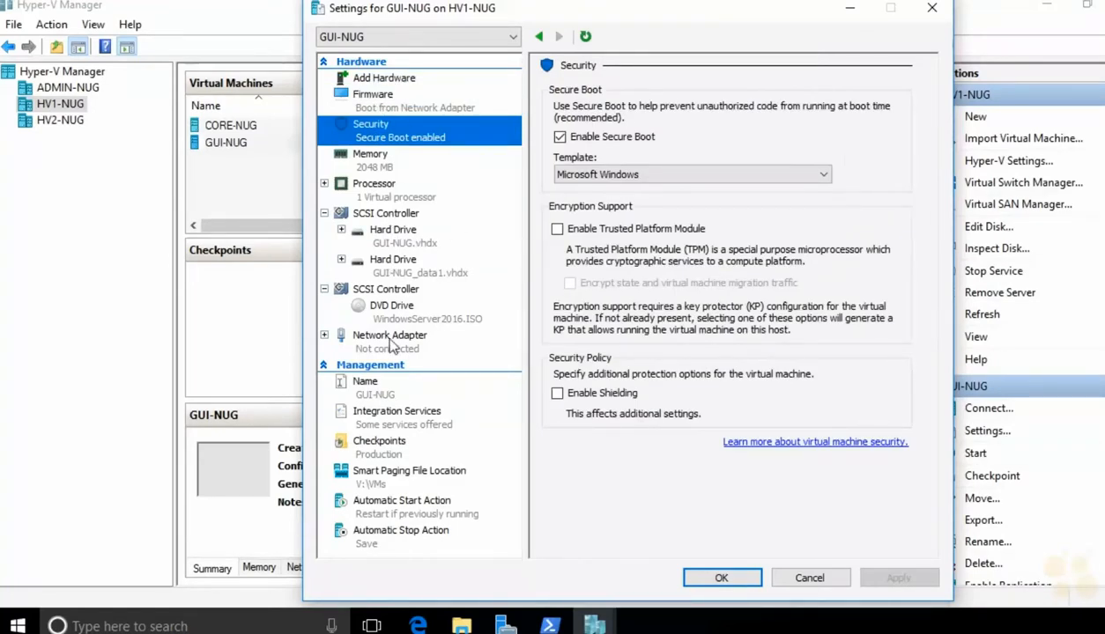
{"action": "left_click", "coordinate": [389, 80]}
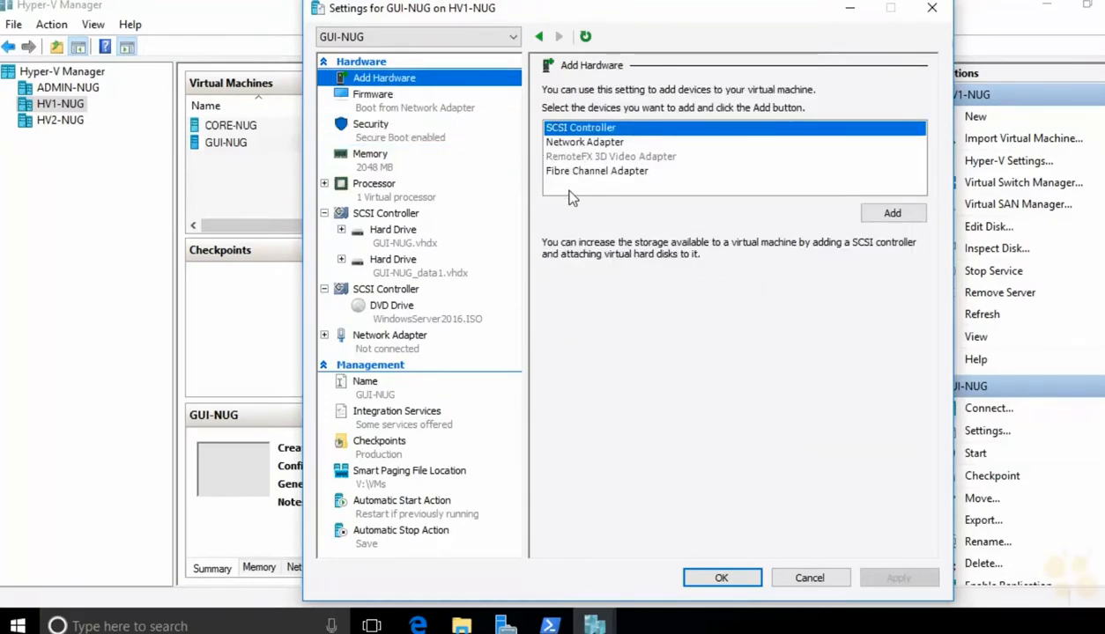
{"action": "left_click", "coordinate": [552, 142]}
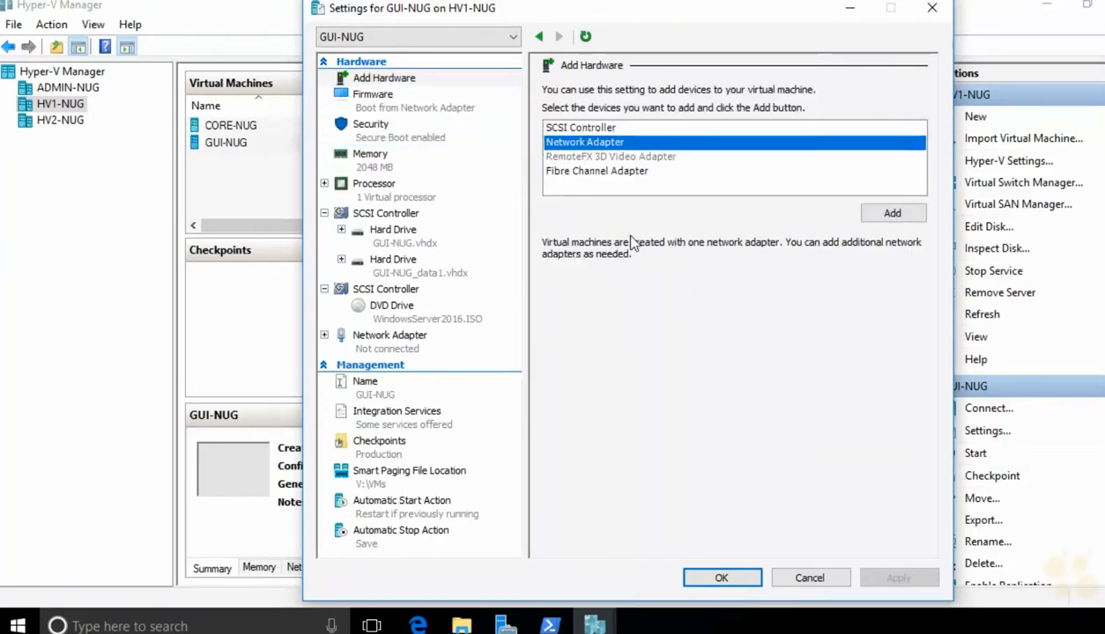
{"action": "left_click", "coordinate": [588, 128]}
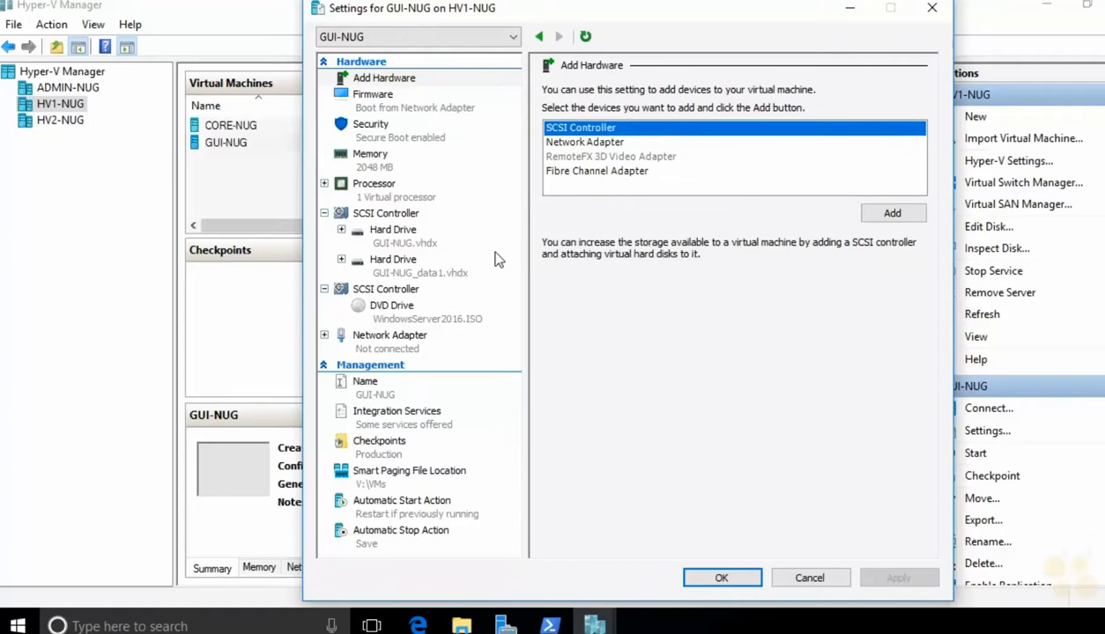
Step: Confirm GUI-NUG_data1.vhdx is attached on the SCSI controller and close the settings with OK
{"action": "left_click", "coordinate": [393, 228]}
{"action": "left_click", "coordinate": [435, 273]}
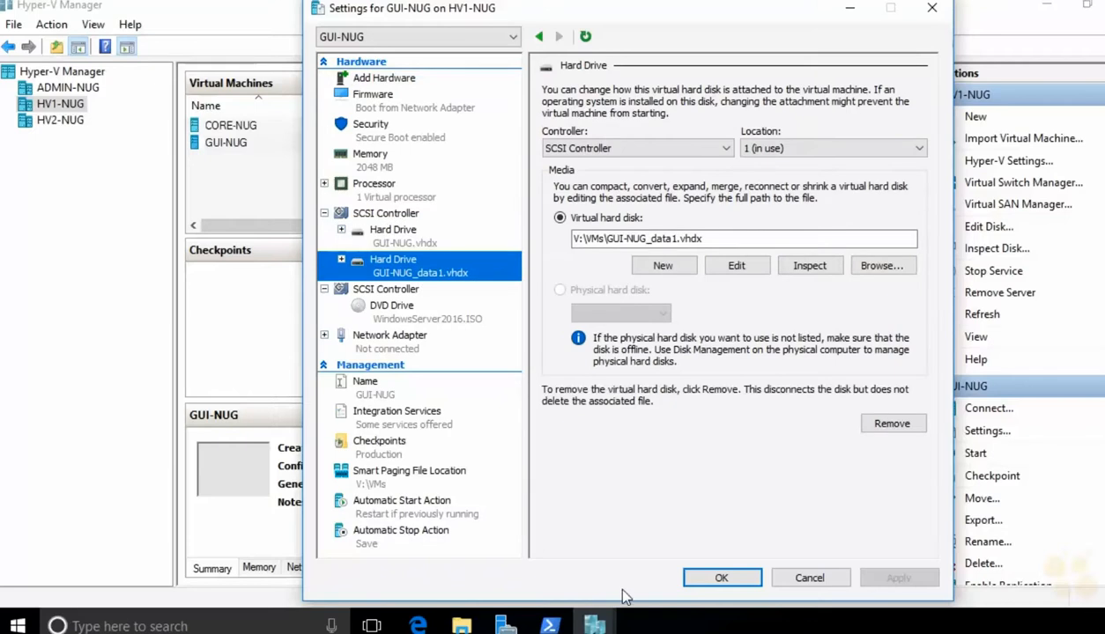
{"action": "left_click", "coordinate": [747, 579]}
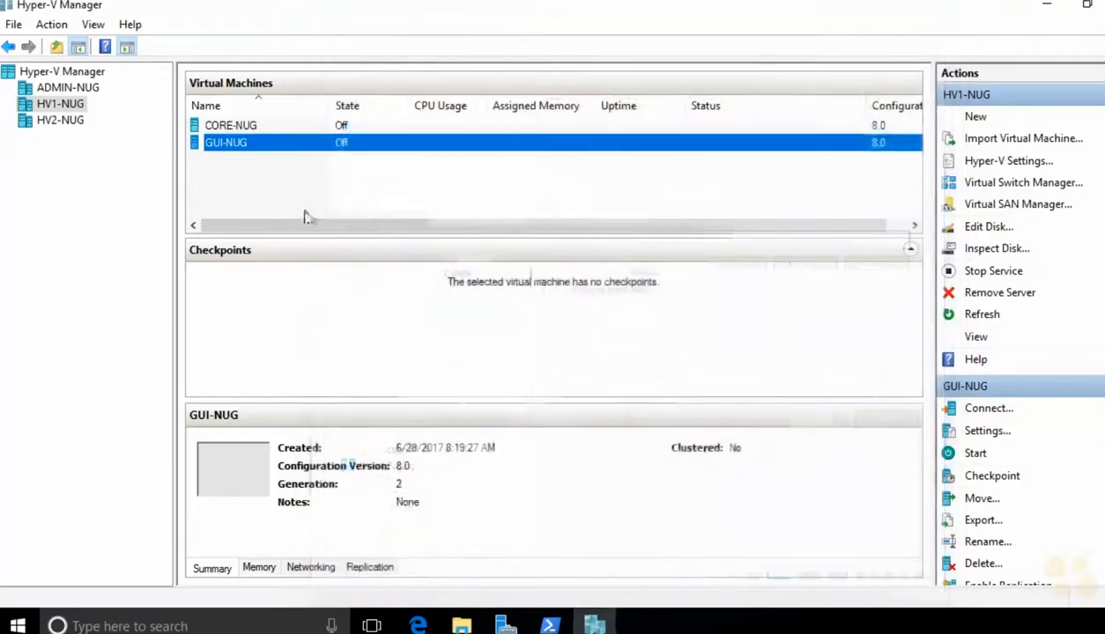
Step: Start CORE-NUG and GUI-NUG together and connect to both consoles
{"action": "left_click_drag", "start_coordinate": [303, 202], "coordinate": [282, 115]}
{"action": "right_click", "coordinate": [281, 132]}
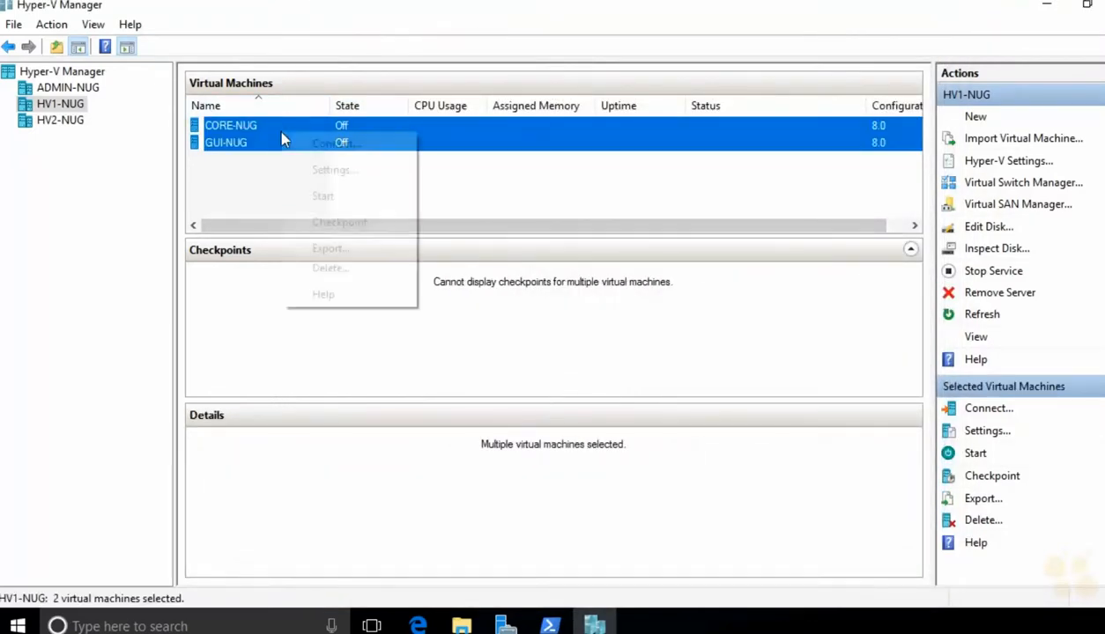
{"action": "left_click", "coordinate": [316, 197]}
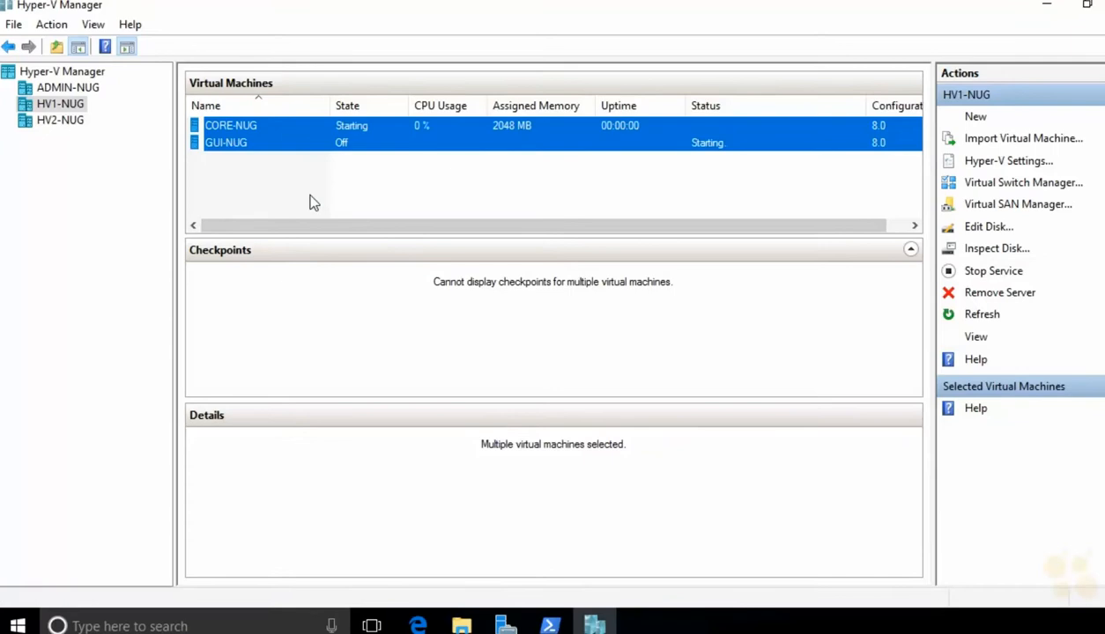
{"action": "right_click", "coordinate": [346, 132]}
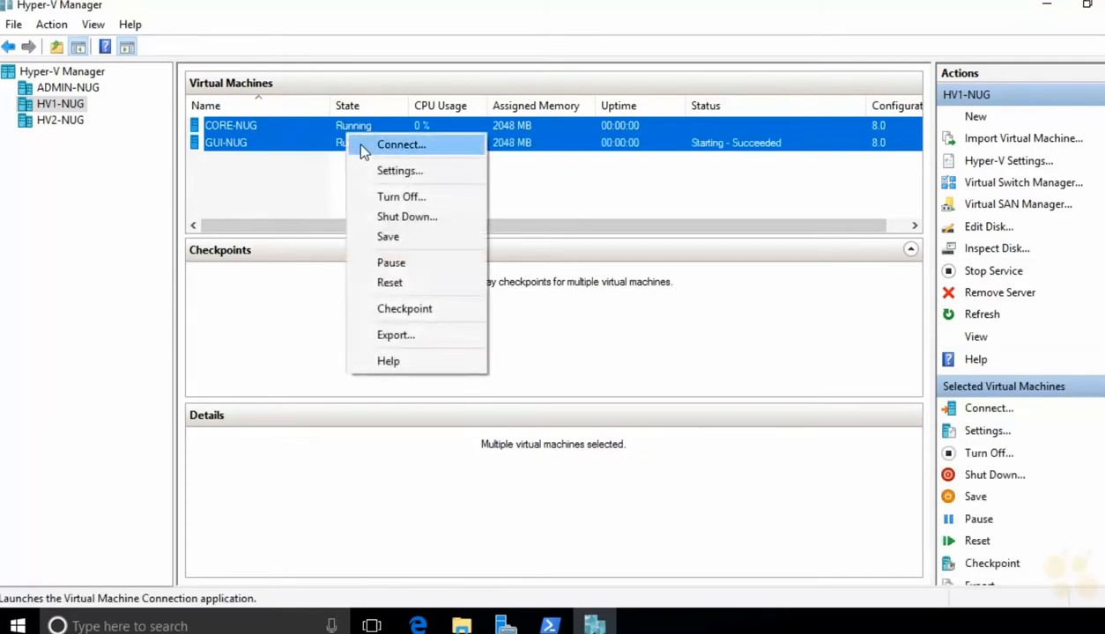
{"action": "left_click", "coordinate": [363, 143]}
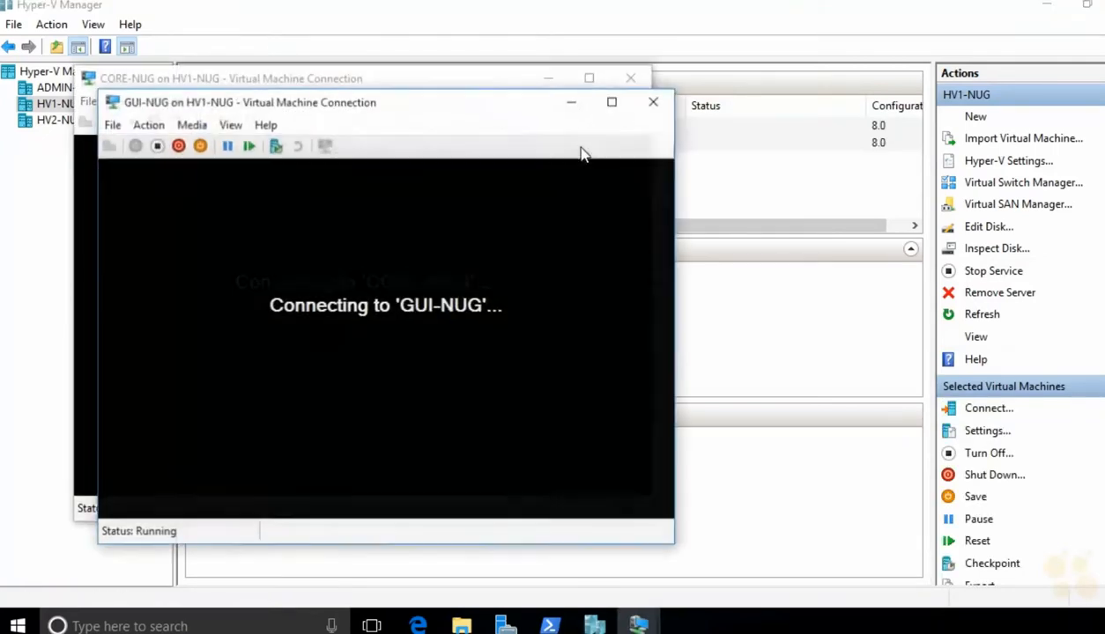
Step: Arrange the two console windows and boot GUI-NUG from the installation DVD
{"action": "left_click_drag", "start_coordinate": [399, 107], "coordinate": [594, 129]}
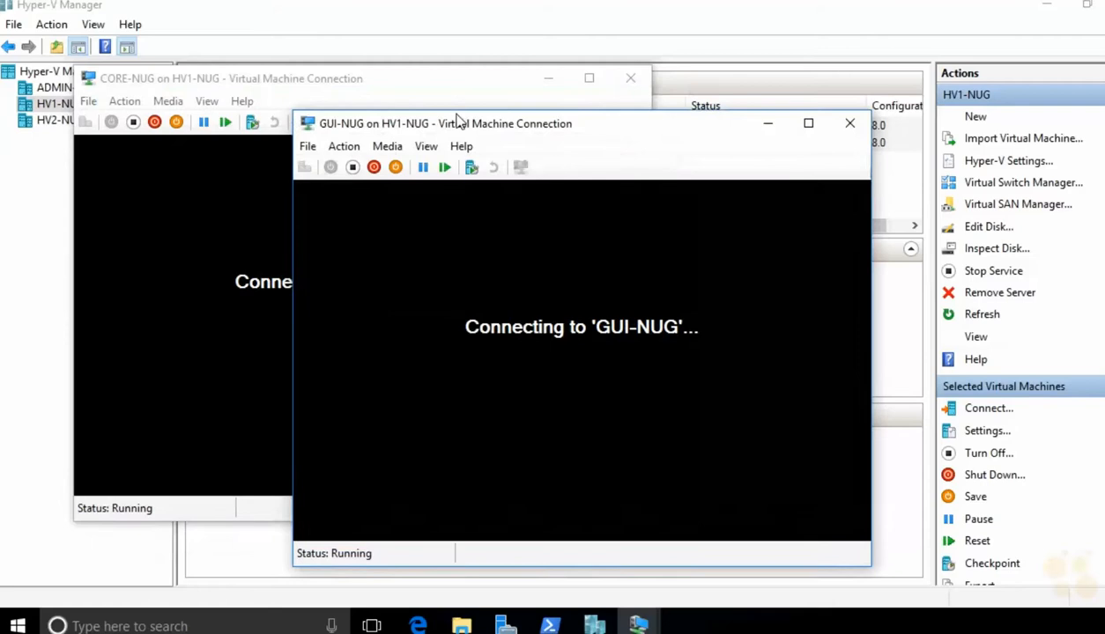
{"action": "left_click", "coordinate": [453, 106]}
{"action": "left_click_drag", "start_coordinate": [438, 88], "coordinate": [338, 35]}
{"action": "left_click", "coordinate": [790, 157]}
{"action": "left_click_drag", "start_coordinate": [719, 122], "coordinate": [718, 114]}
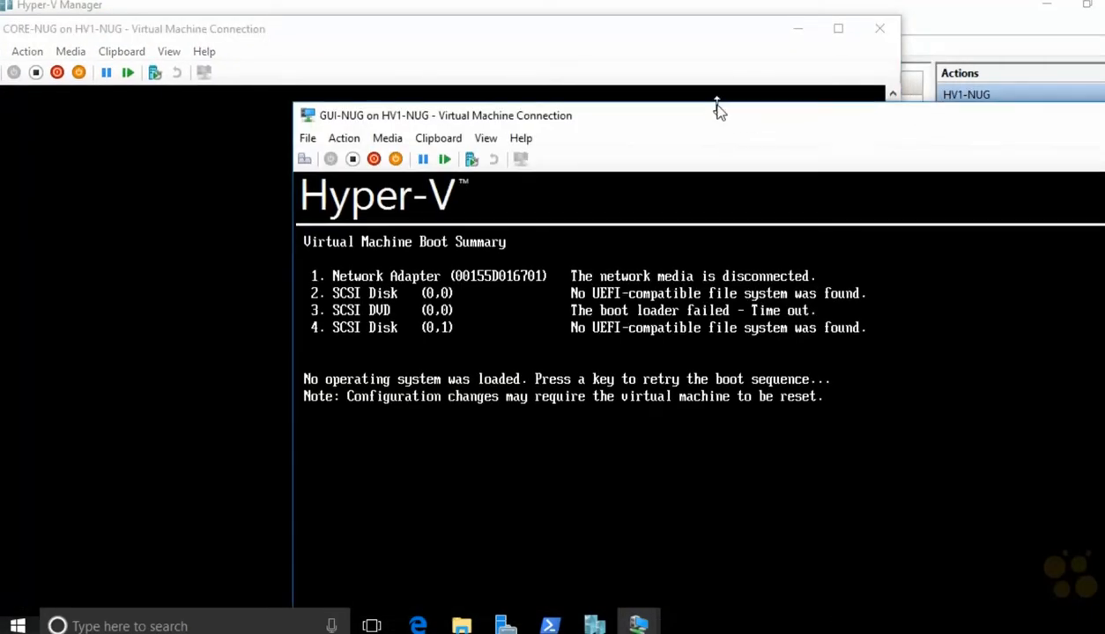
{"action": "key", "text": "Return"}
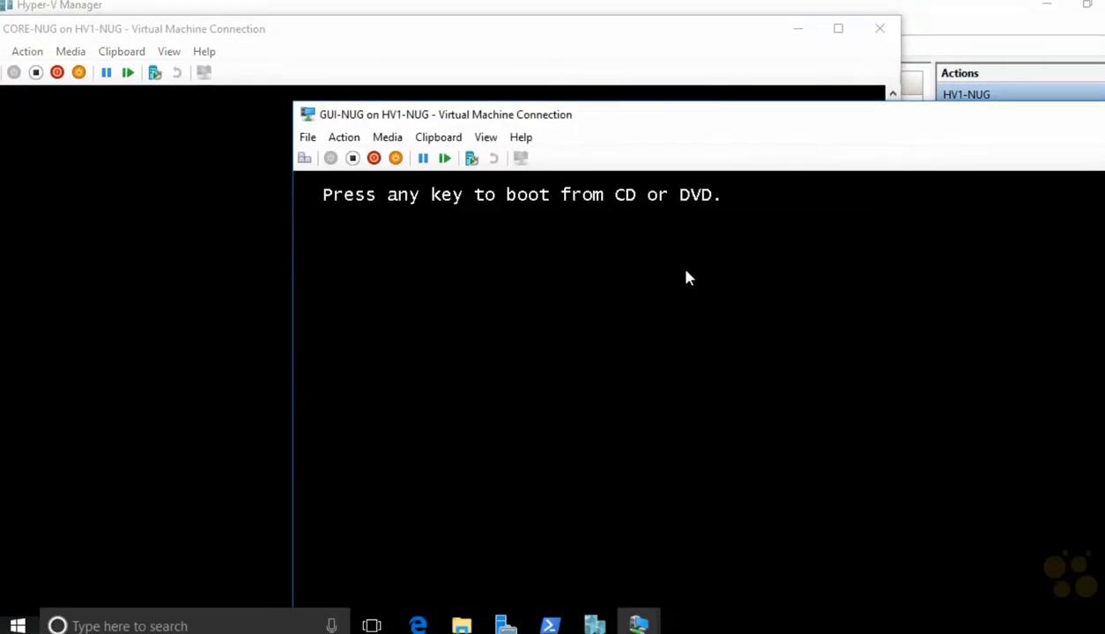
{"action": "key", "text": "Return"}
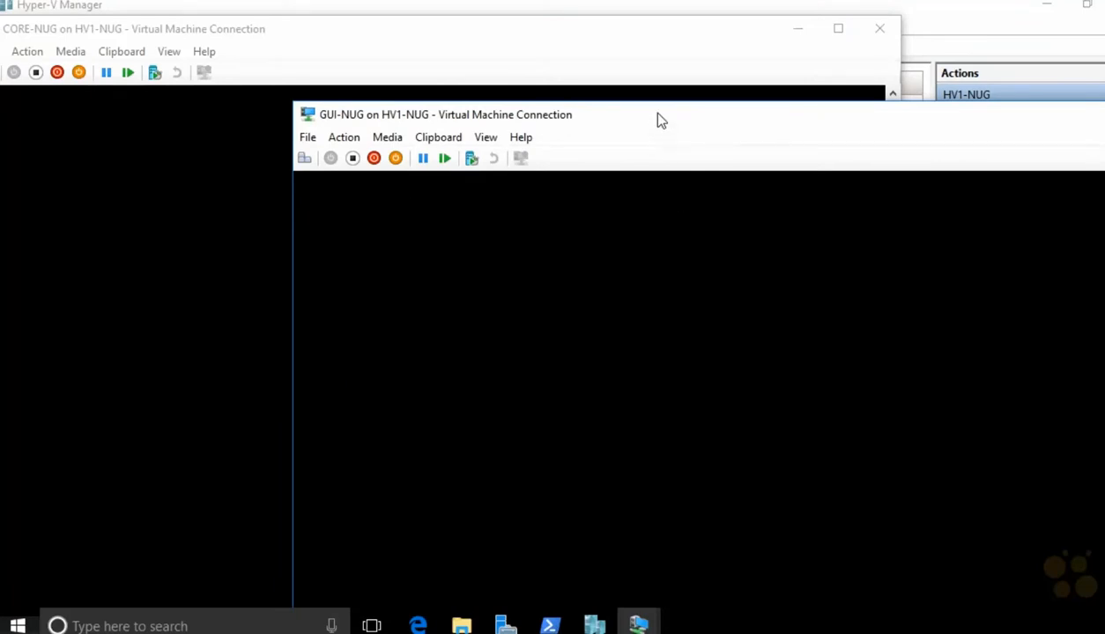
{"action": "left_click_drag", "start_coordinate": [656, 115], "coordinate": [703, 84]}
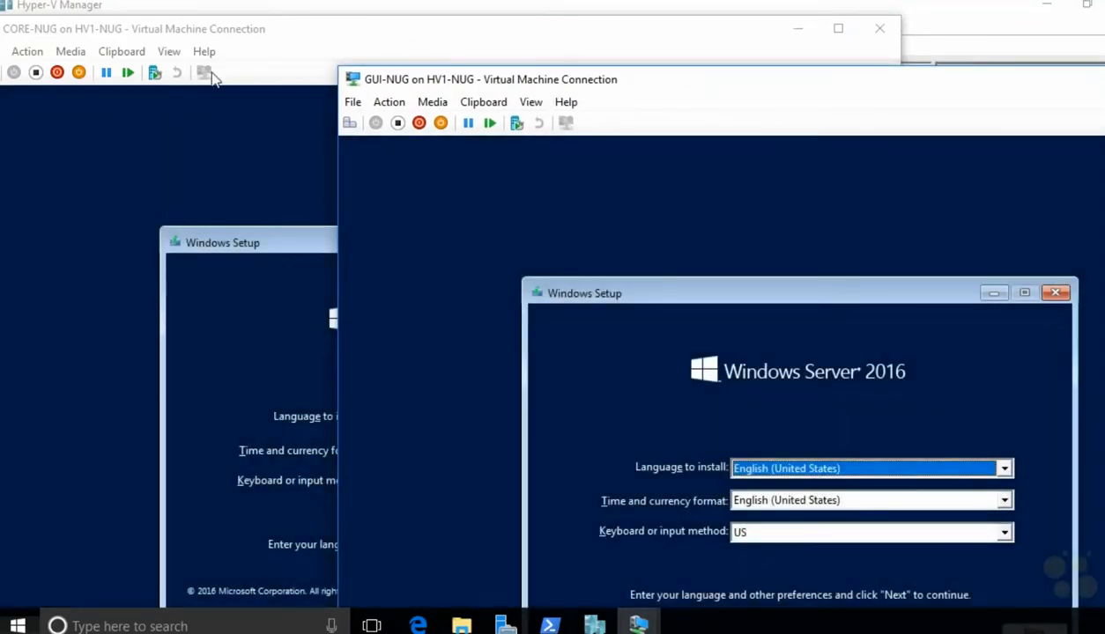
Step: On GUI-NUG, accept the default language and choose Install now
{"action": "left_click_drag", "start_coordinate": [485, 85], "coordinate": [488, 28]}
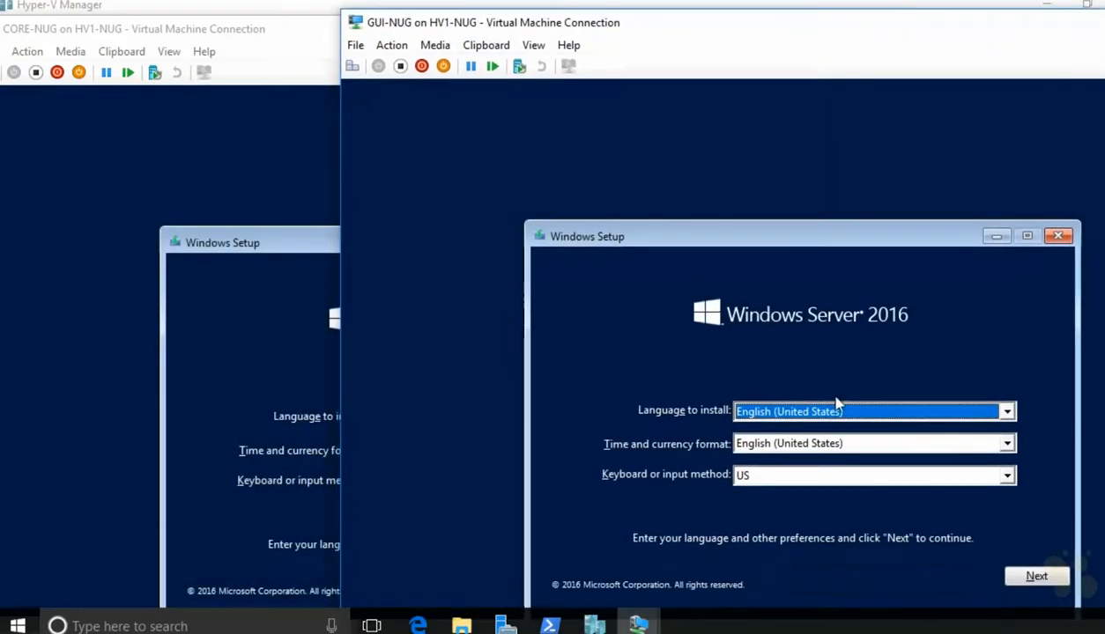
{"action": "left_click", "coordinate": [1021, 577]}
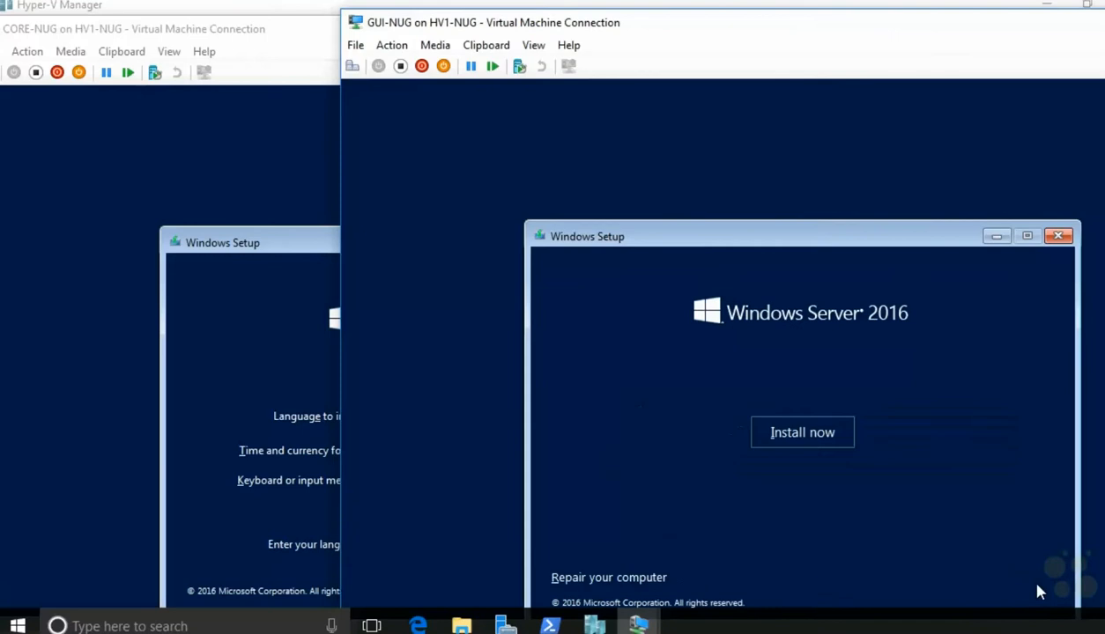
{"action": "left_click", "coordinate": [833, 444]}
Step: On CORE-NUG, accept the default language and choose Install now
{"action": "left_click", "coordinate": [247, 29]}
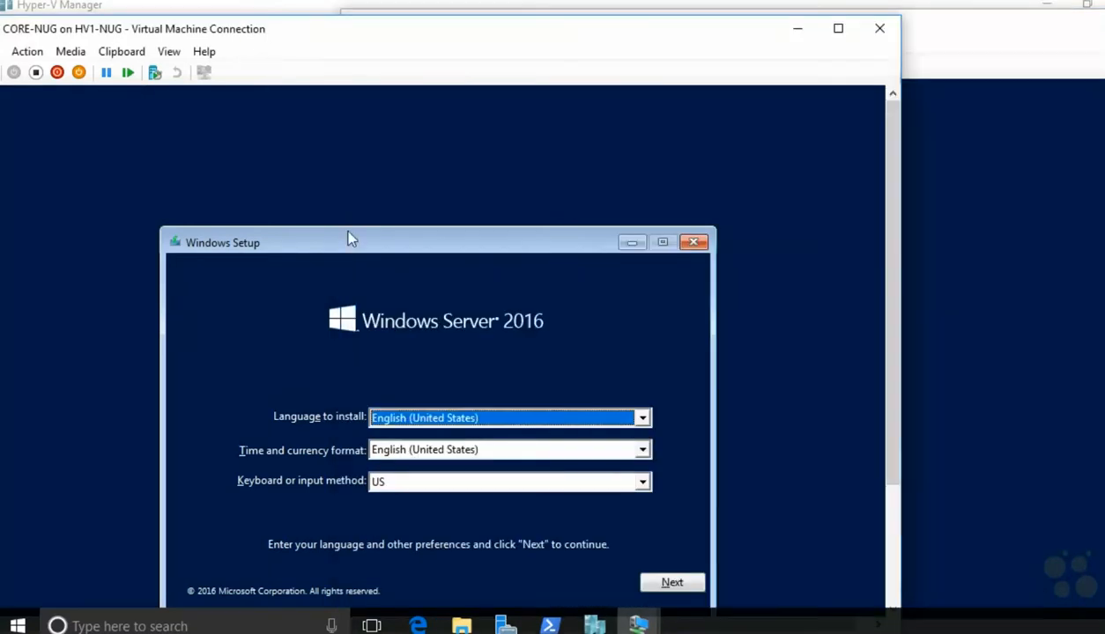
{"action": "left_click", "coordinate": [668, 581]}
{"action": "left_click", "coordinate": [462, 441]}
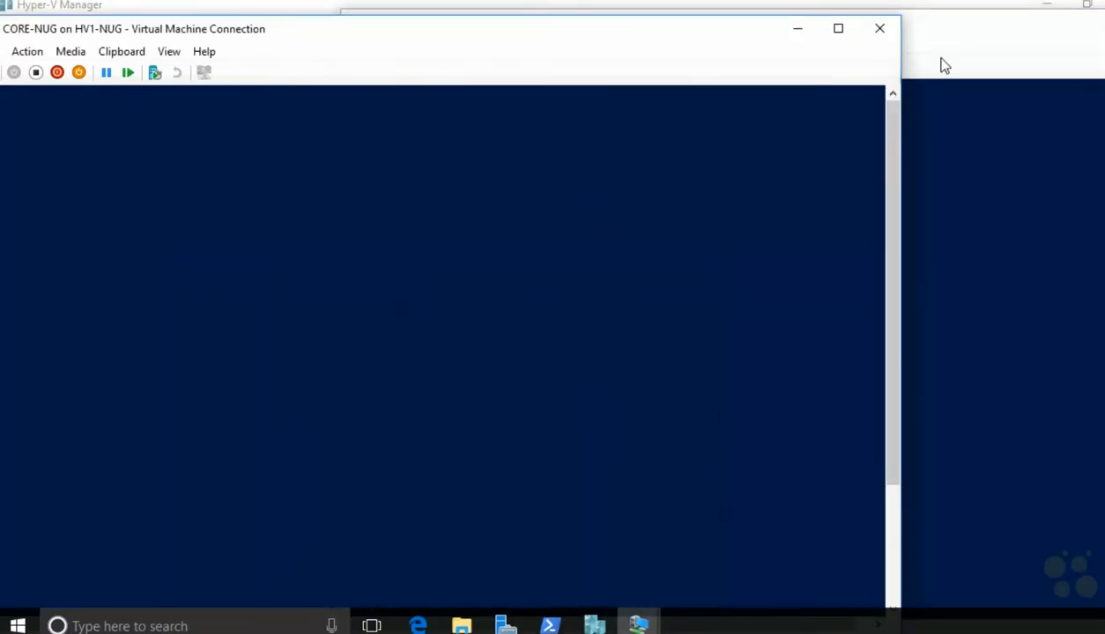
{"action": "left_click", "coordinate": [927, 55]}
{"action": "left_click_drag", "start_coordinate": [604, 29], "coordinate": [680, 121]}
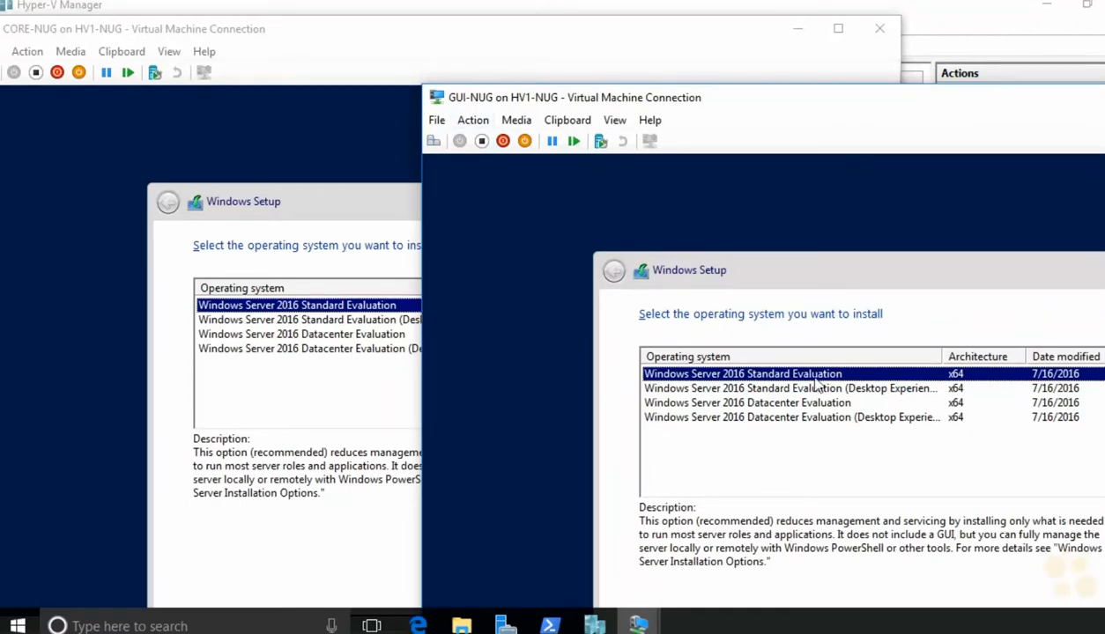
Step: Choose Datacenter Evaluation: Desktop Experience for GUI-NUG, core edition for CORE-NUG
{"action": "left_click", "coordinate": [836, 414]}
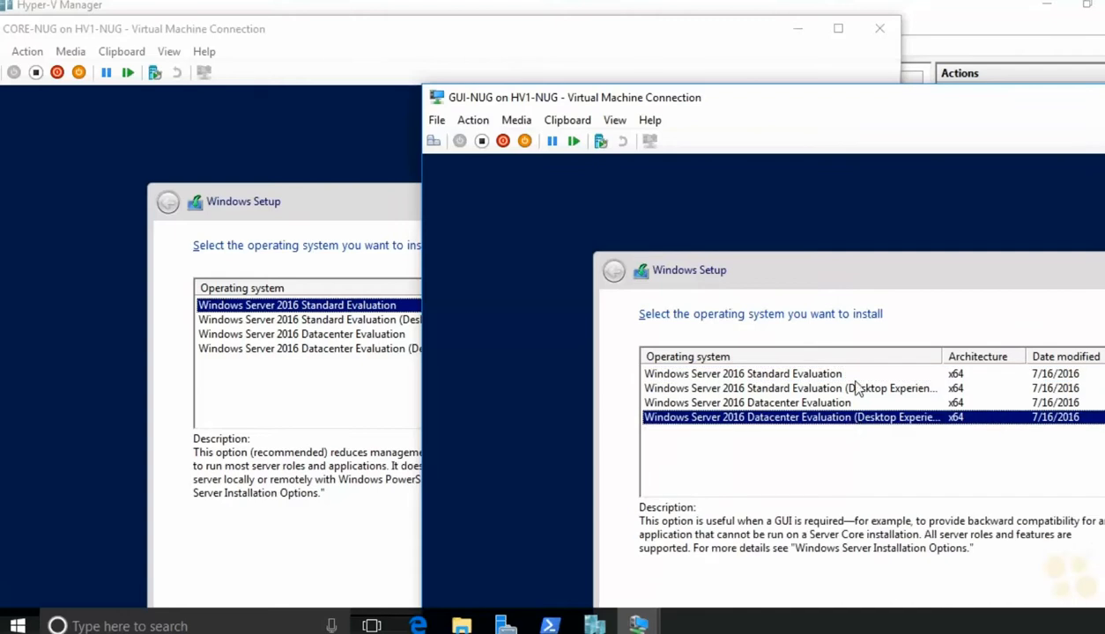
{"action": "left_click", "coordinate": [358, 28]}
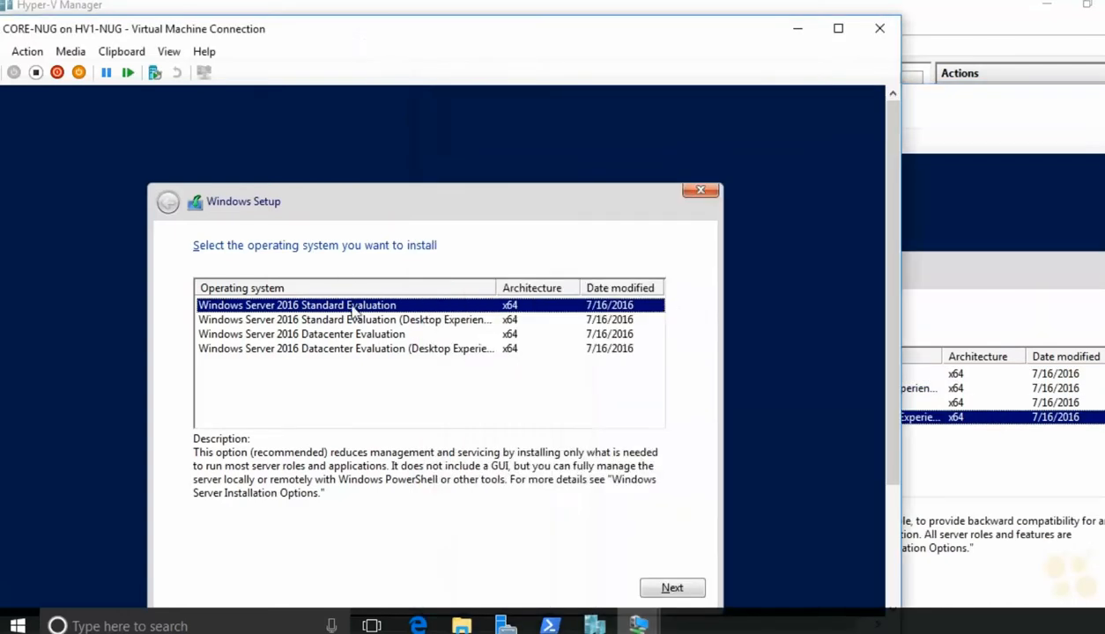
{"action": "left_click", "coordinate": [361, 338]}
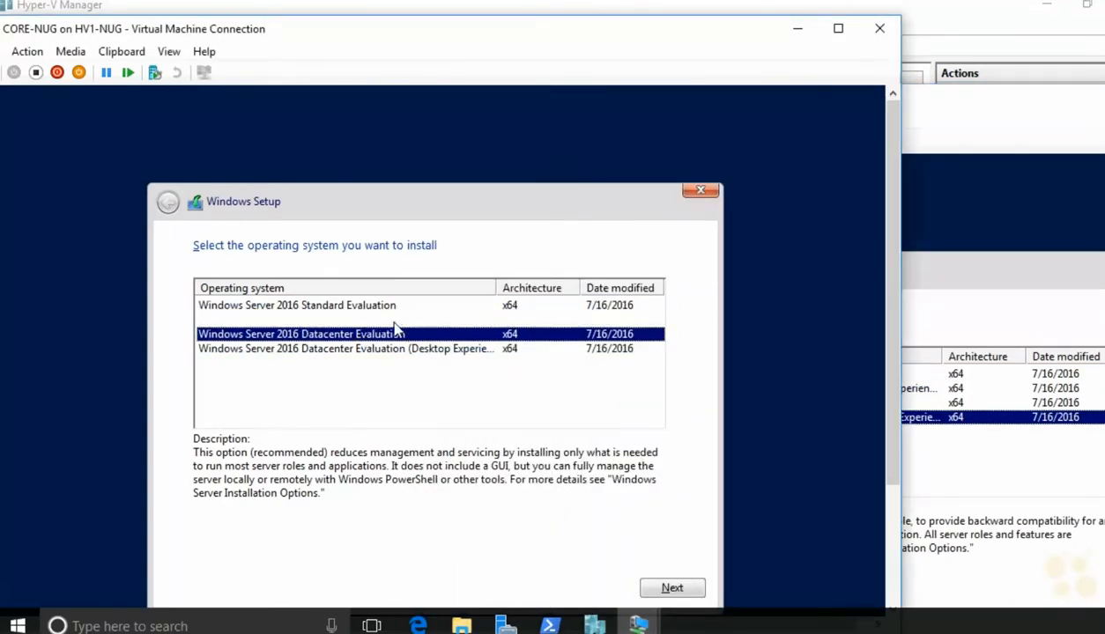
{"action": "left_click", "coordinate": [923, 108]}
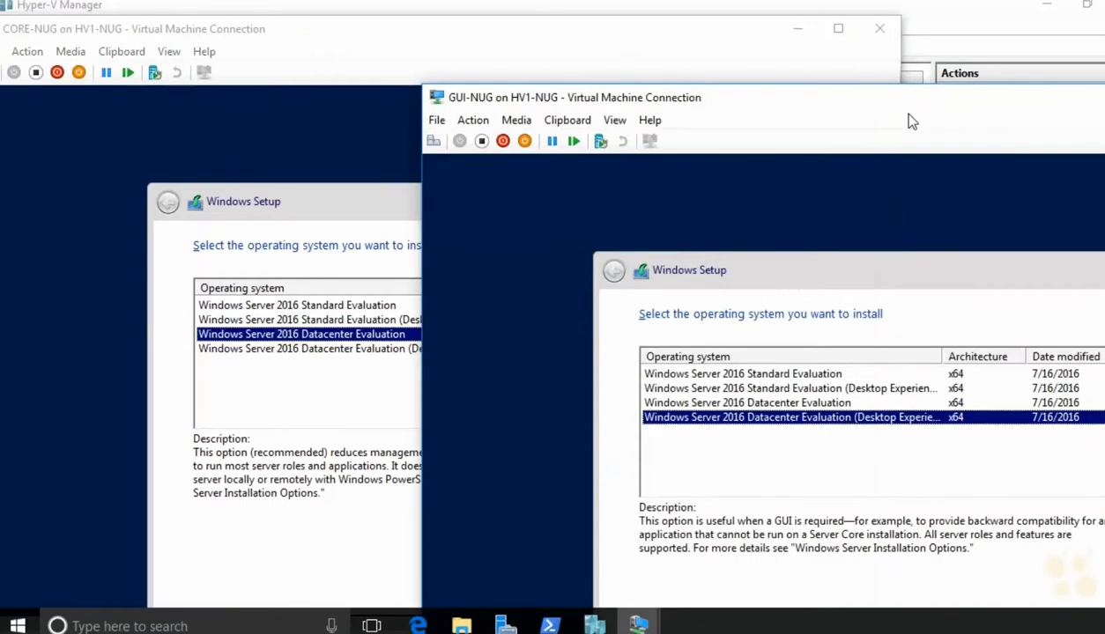
{"action": "left_click", "coordinate": [608, 47]}
{"action": "left_click_drag", "start_coordinate": [920, 93], "coordinate": [855, 25]}
{"action": "left_click", "coordinate": [1054, 589]}
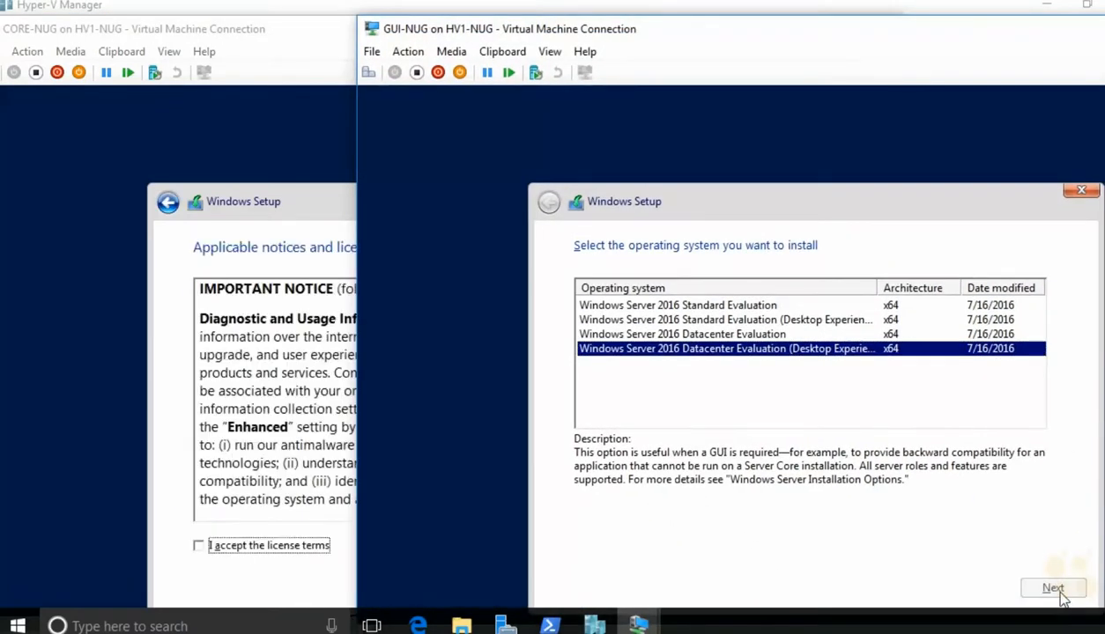
Step: Accept the license terms on both CORE-NUG and GUI-NUG
{"action": "left_click", "coordinate": [304, 543]}
{"action": "left_click", "coordinate": [657, 586]}
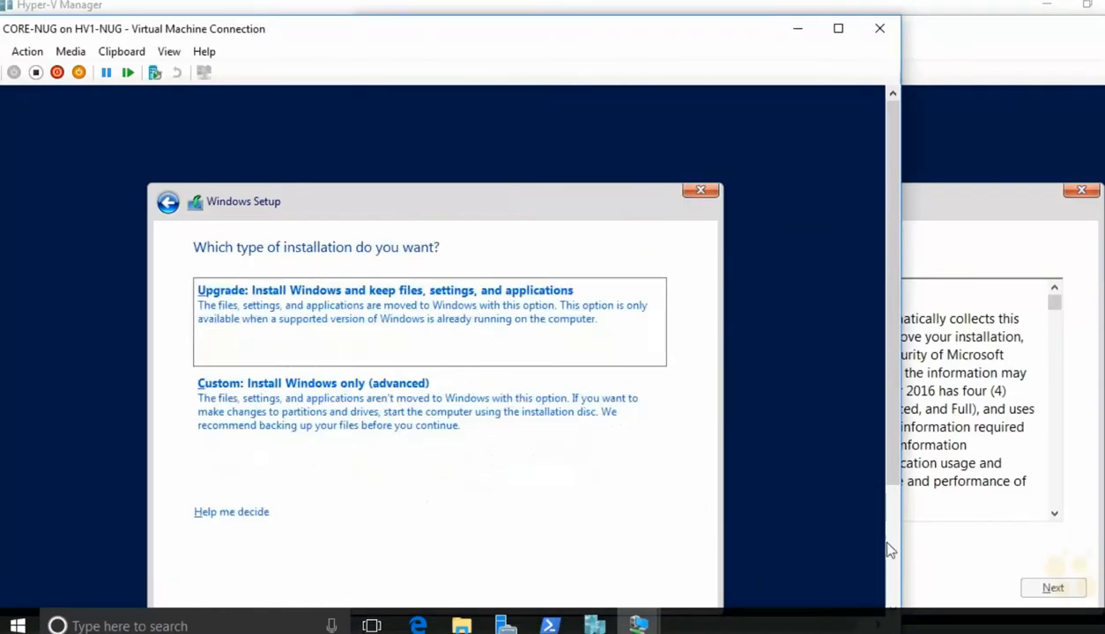
{"action": "left_click", "coordinate": [651, 546]}
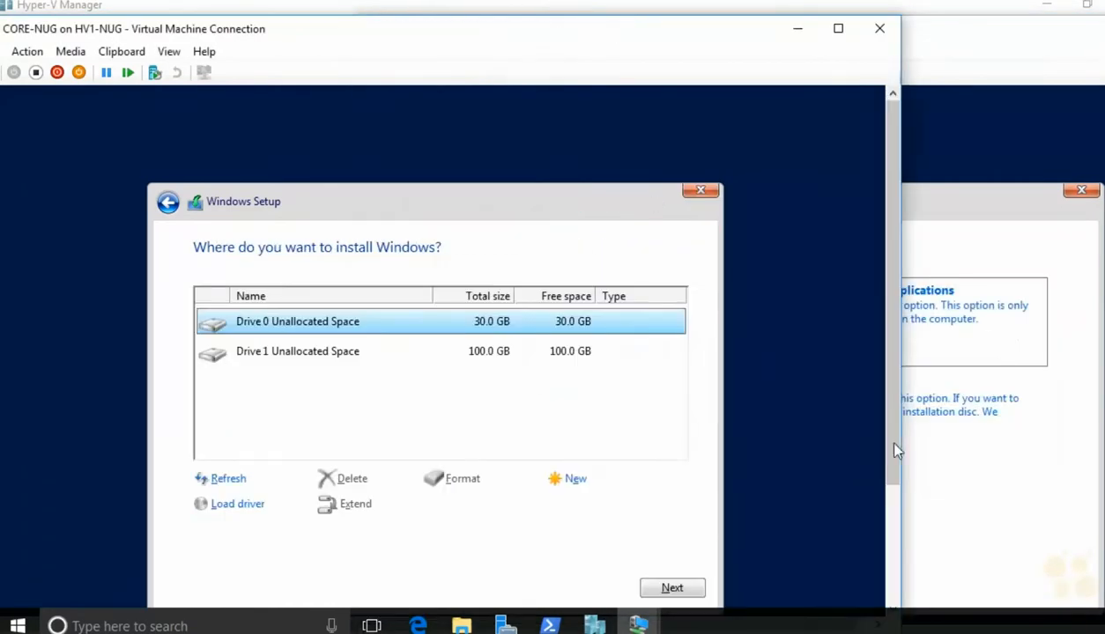
{"action": "left_click", "coordinate": [964, 389]}
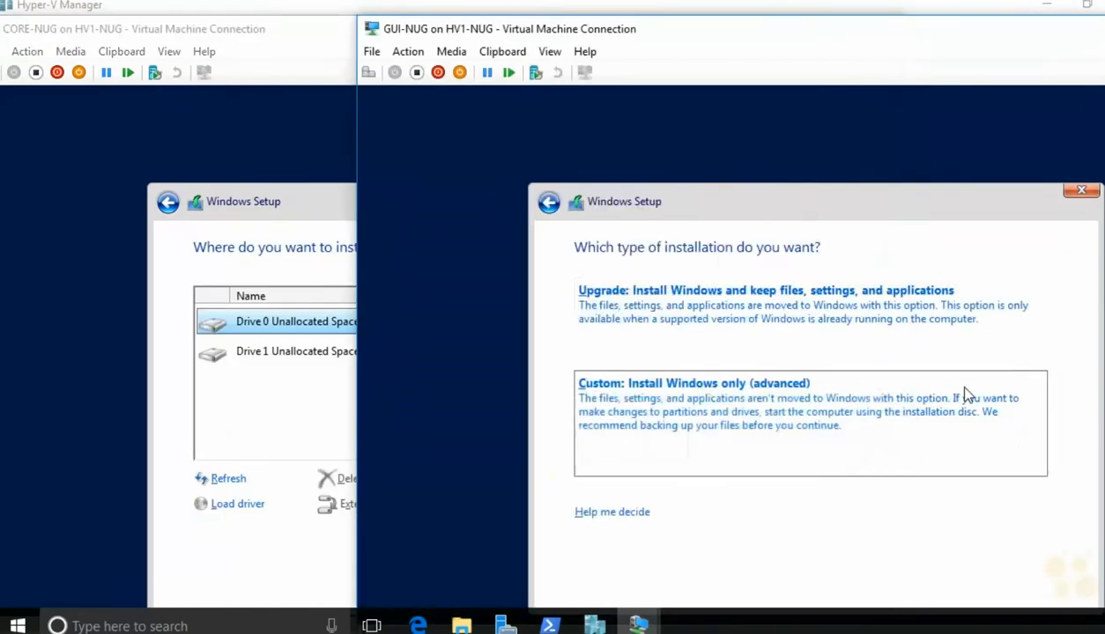
Step: Choose a custom install onto Drive 0 on GUI-NUG and CORE-NUG
{"action": "left_click", "coordinate": [965, 392]}
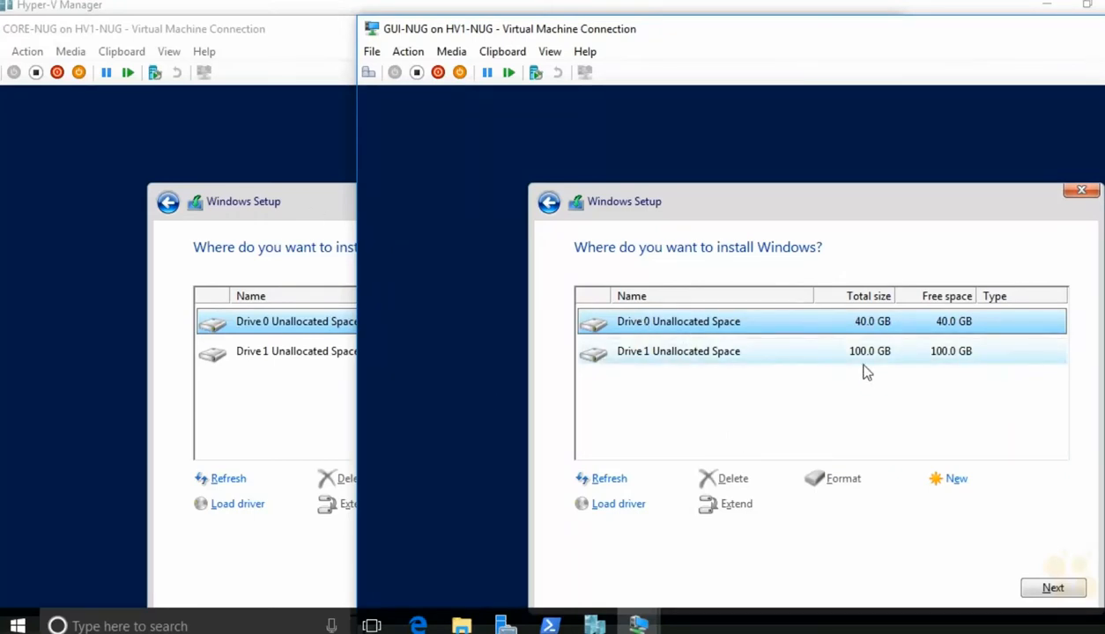
{"action": "left_click", "coordinate": [1041, 588]}
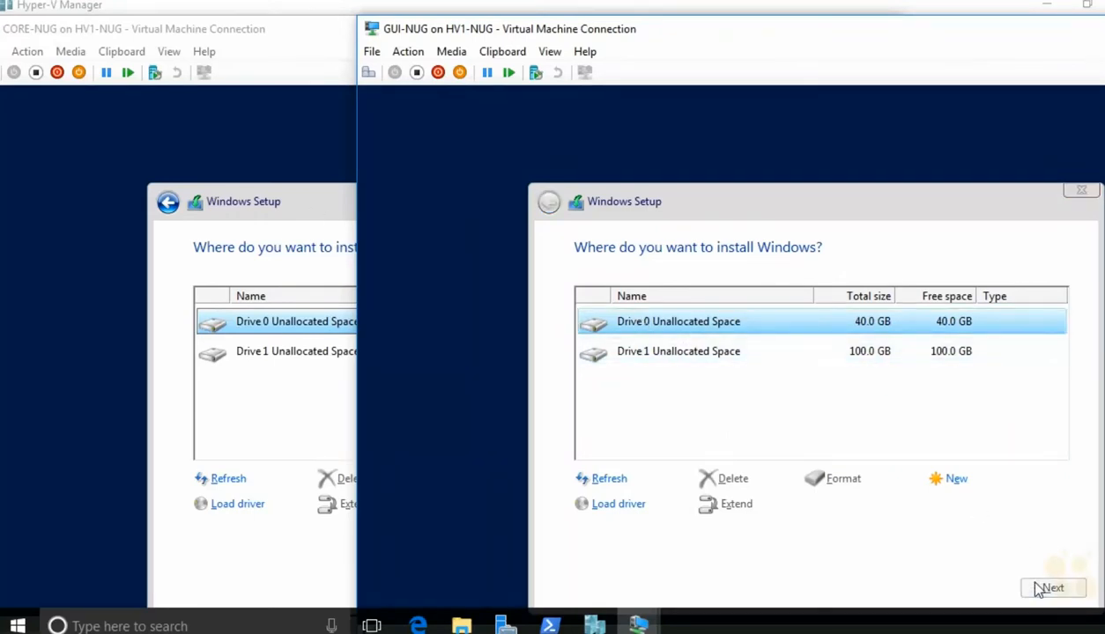
{"action": "left_click", "coordinate": [240, 29]}
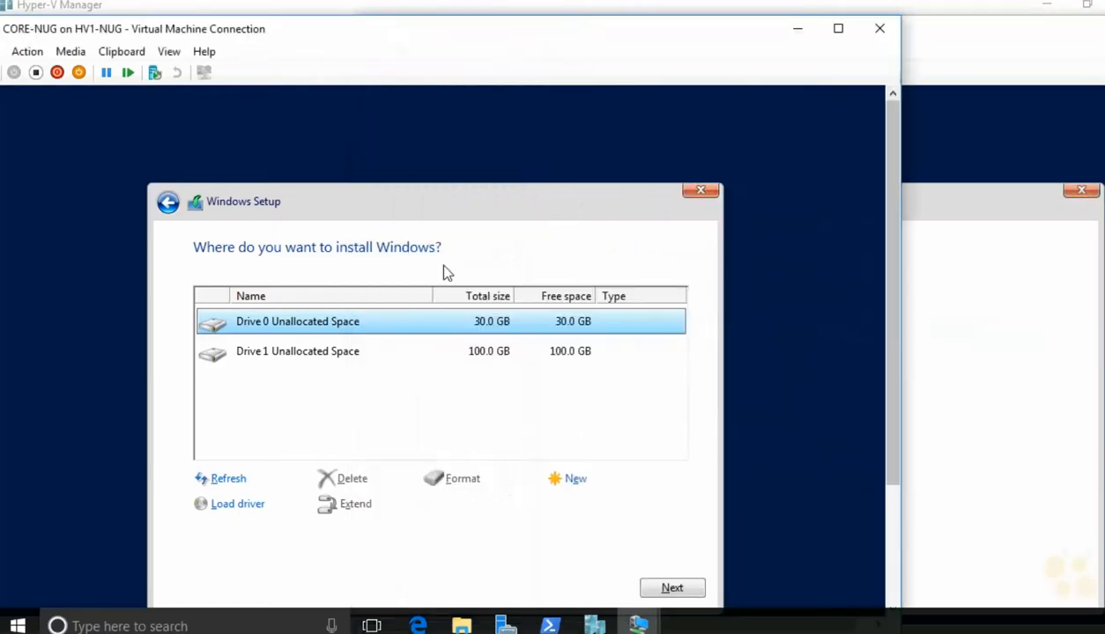
{"action": "left_click", "coordinate": [661, 588]}
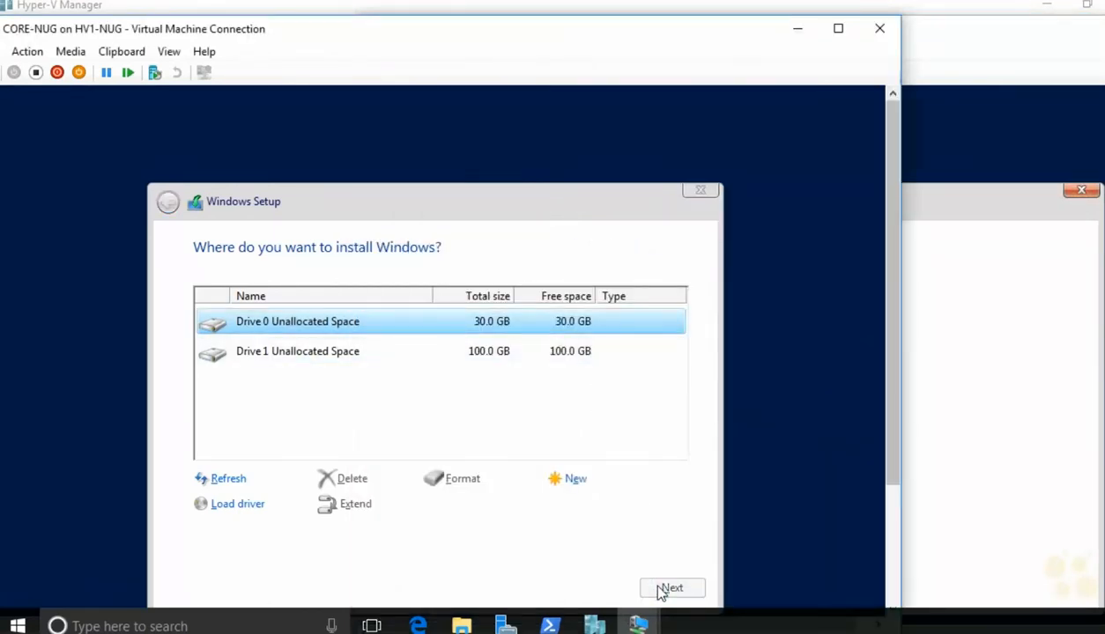
{"action": "left_click", "coordinate": [961, 57]}
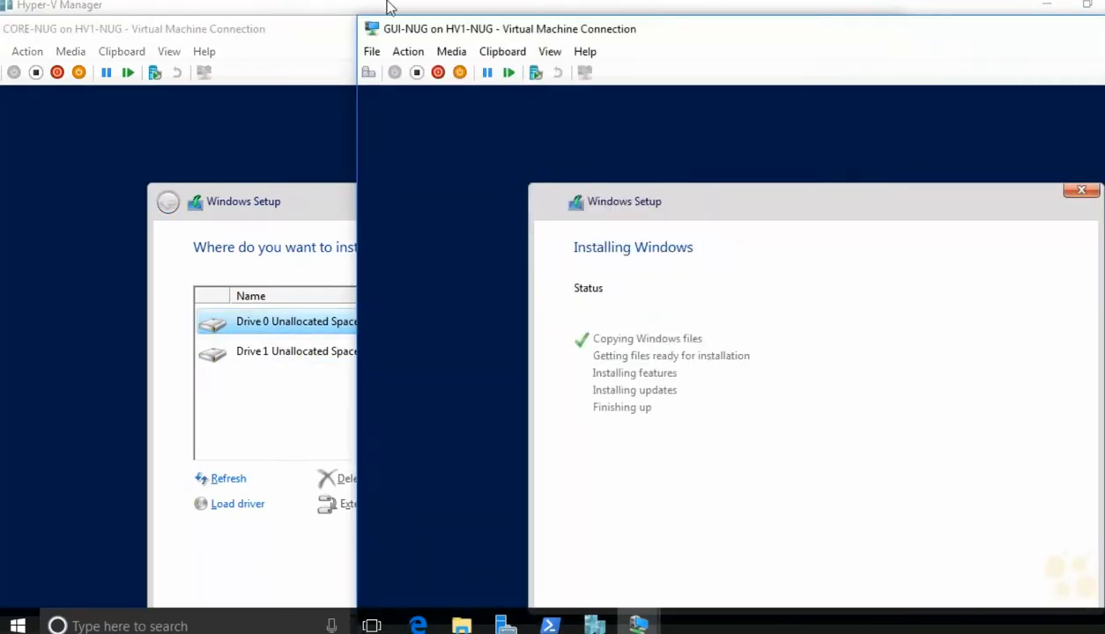
Step: Close the GUI-NUG and CORE-NUG console windows, leaving both VMs running on HV1-NUG
{"action": "left_click", "coordinate": [315, 31]}
{"action": "left_click", "coordinate": [930, 54]}
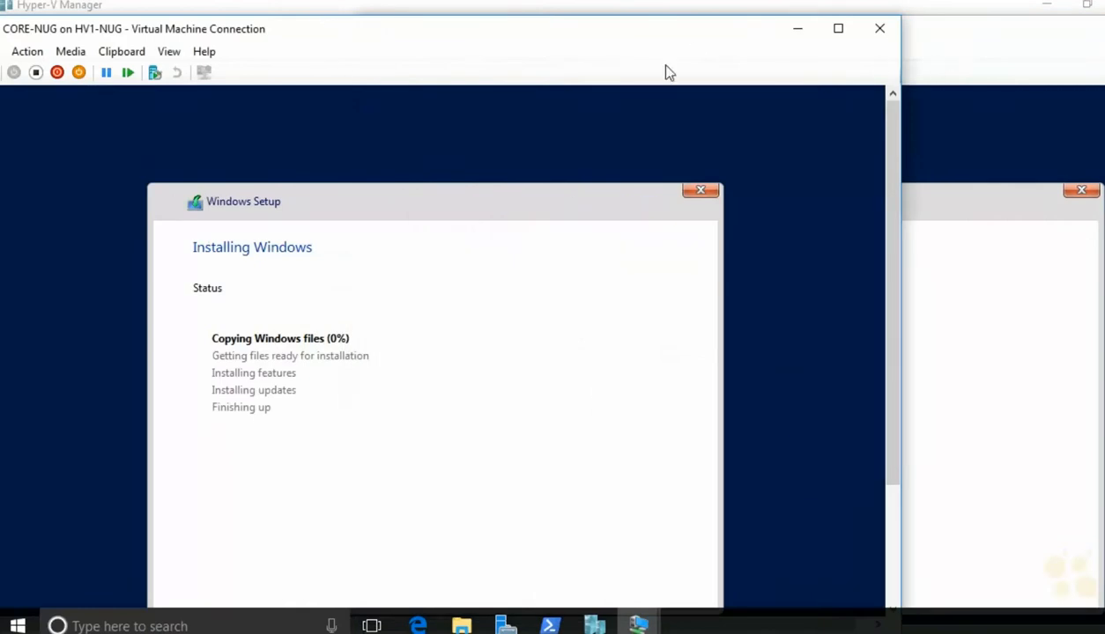
{"action": "left_click_drag", "start_coordinate": [446, 37], "coordinate": [580, 37]}
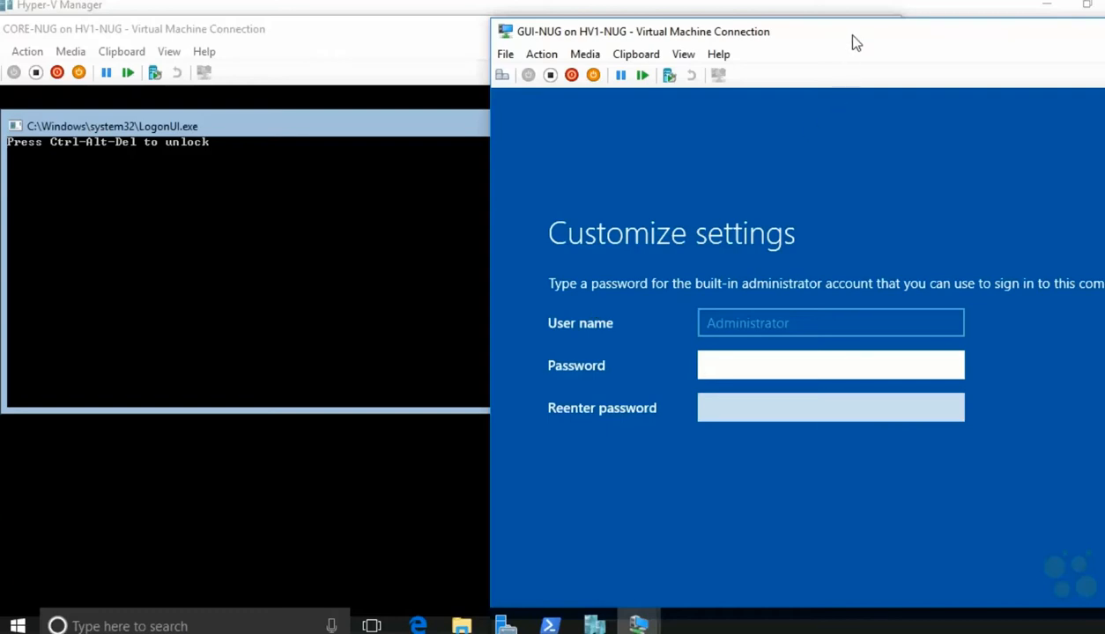
{"action": "left_click_drag", "start_coordinate": [851, 42], "coordinate": [463, 42]}
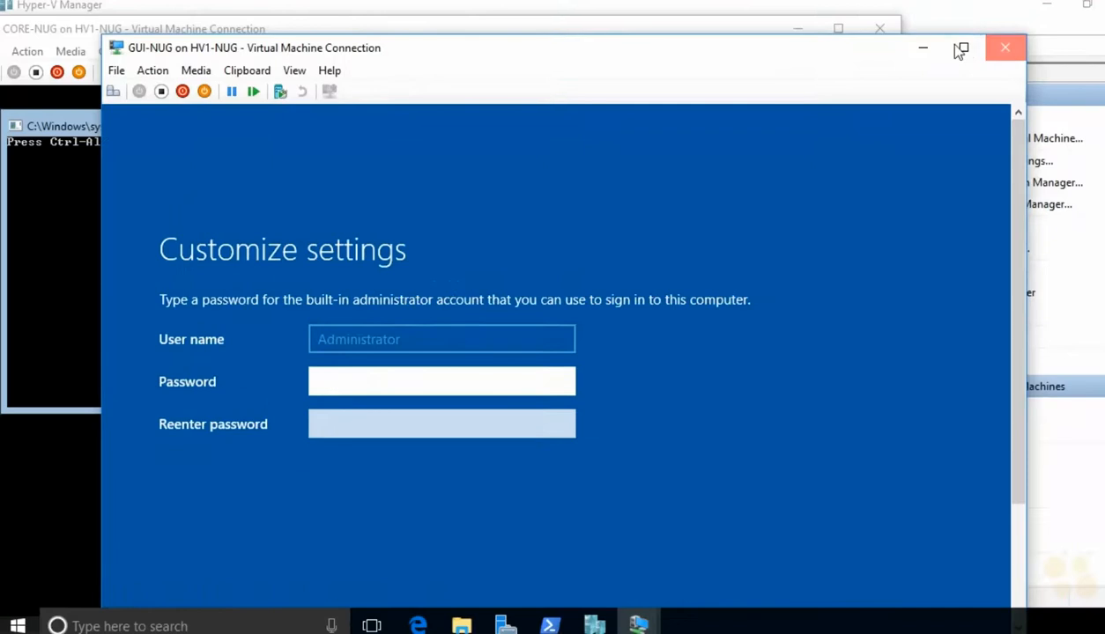
{"action": "left_click", "coordinate": [1004, 48]}
{"action": "left_click", "coordinate": [881, 29]}
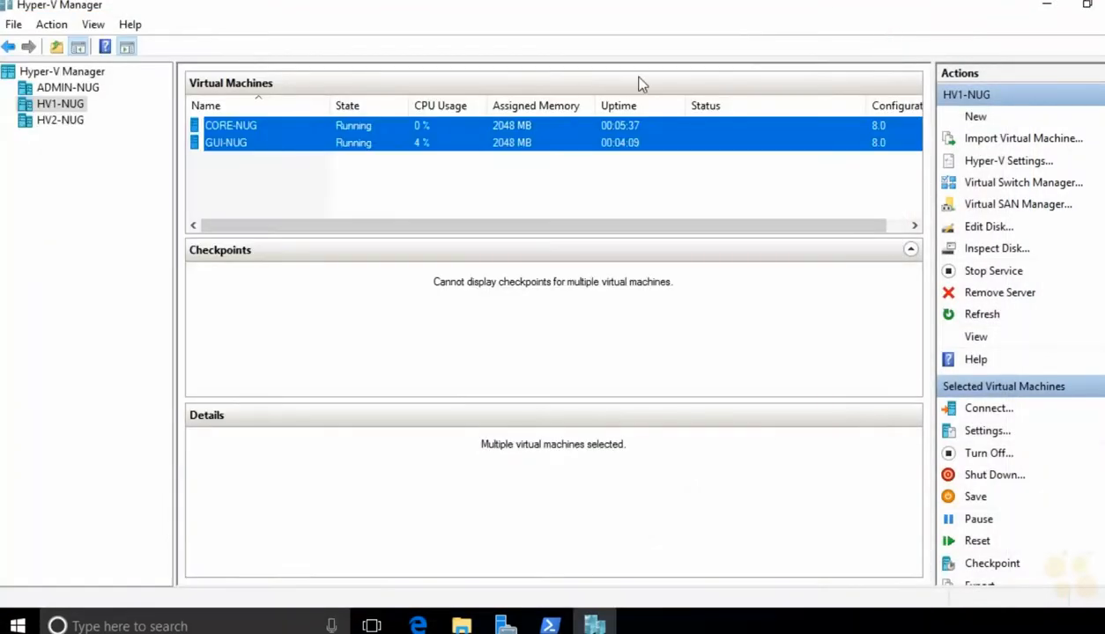
Step: On HV2-NUG, start a new Generation 2 virtual machine named LNX-NUG
{"action": "left_click", "coordinate": [72, 124]}
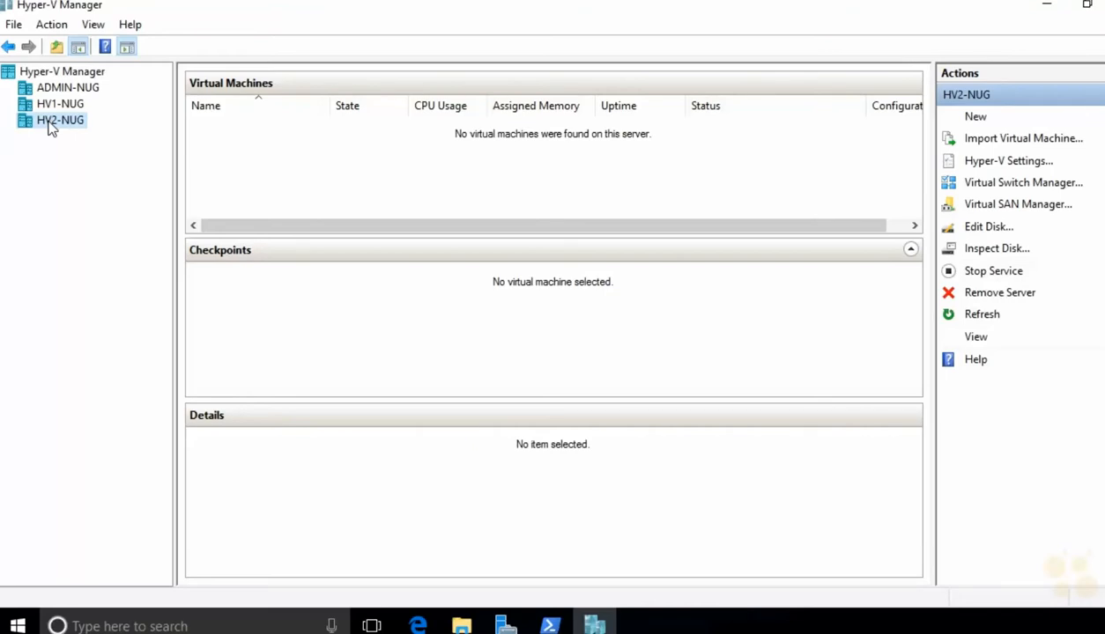
{"action": "right_click", "coordinate": [51, 128]}
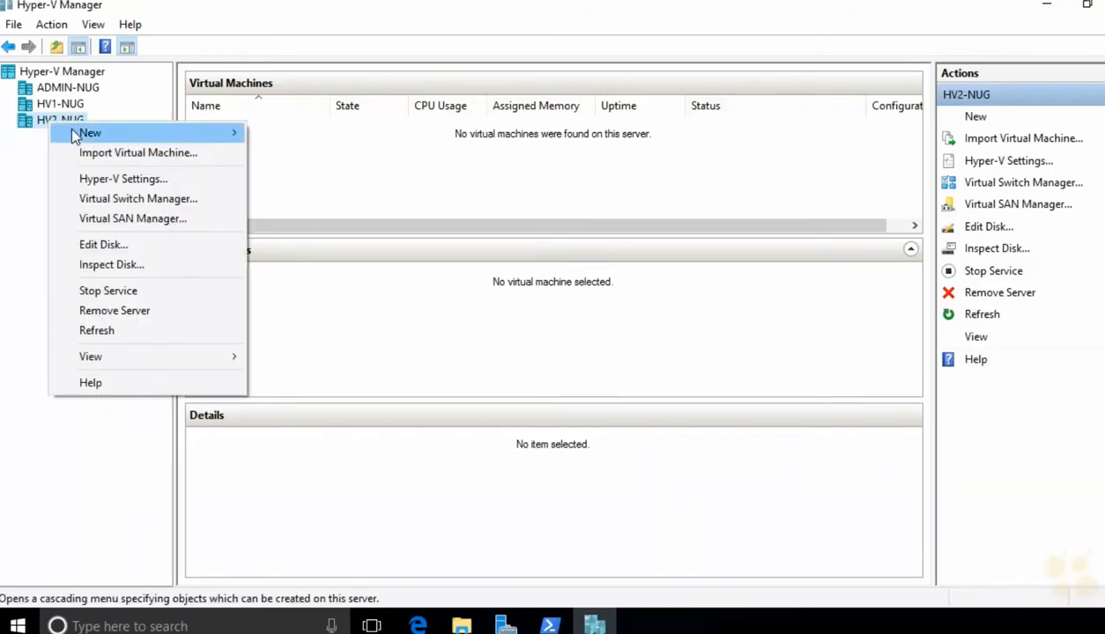
{"action": "mouse_move", "coordinate": [227, 134]}
{"action": "left_click", "coordinate": [339, 136]}
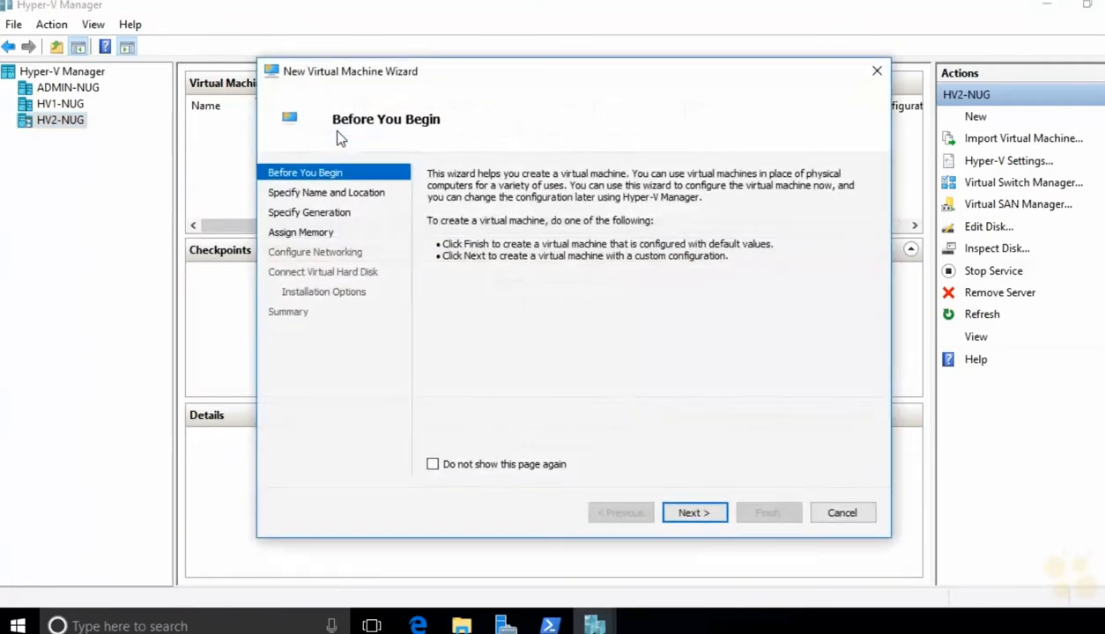
{"action": "left_click", "coordinate": [693, 513]}
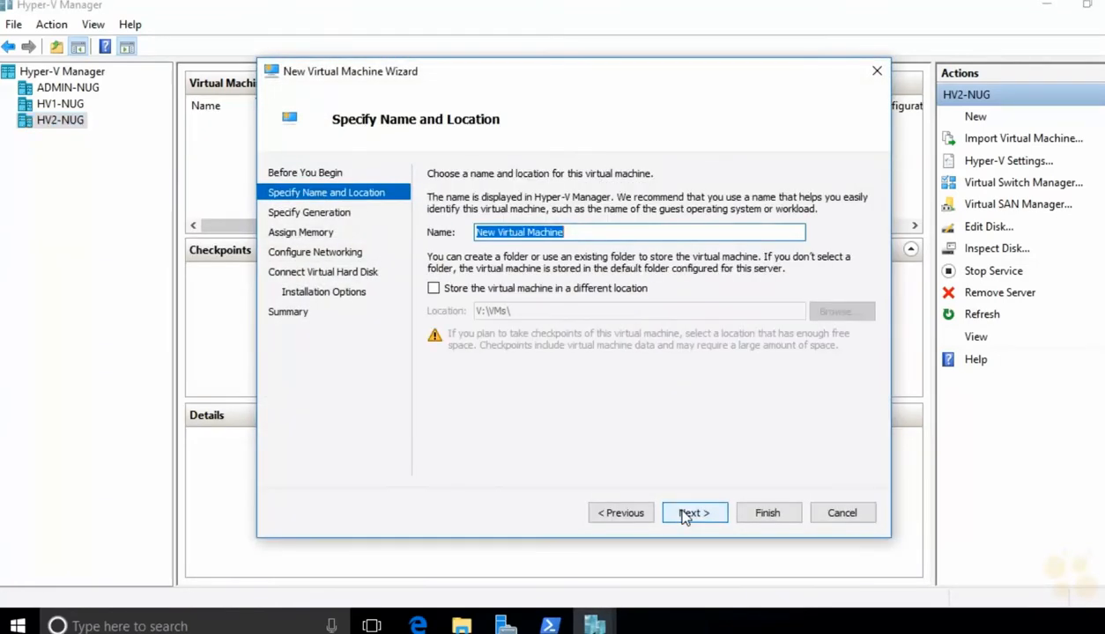
{"action": "type", "text": "LNX-NUG"}
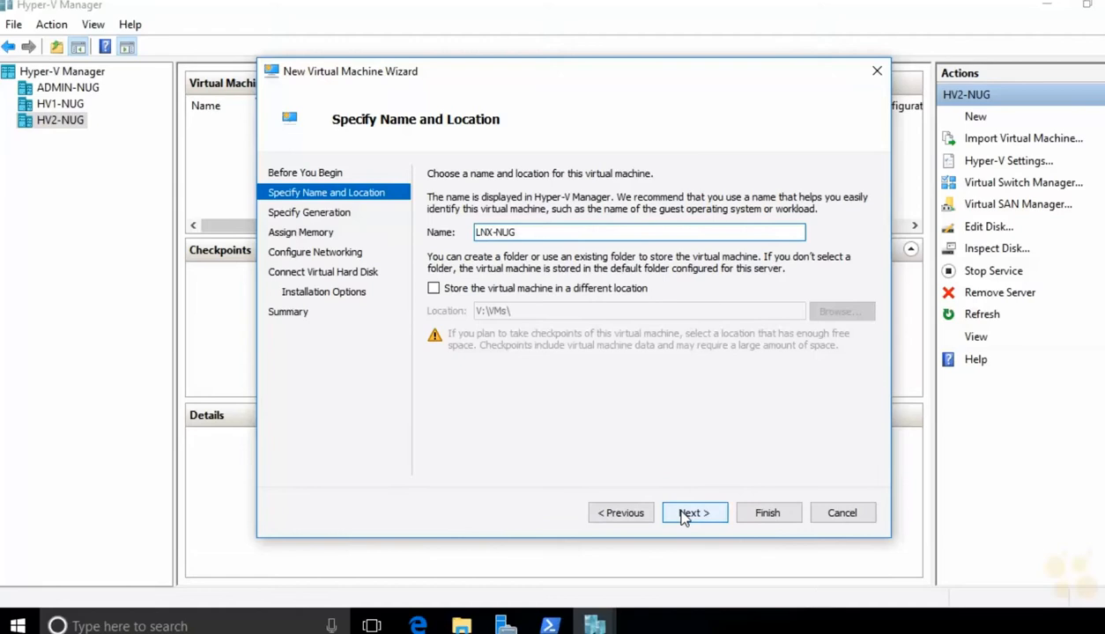
{"action": "left_click", "coordinate": [683, 515]}
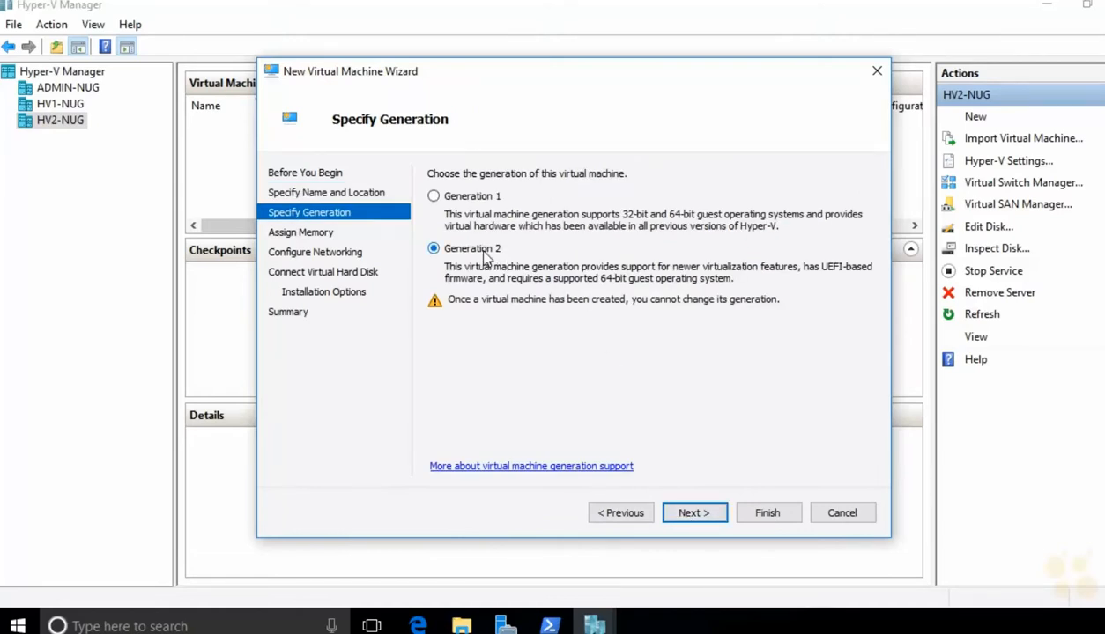
{"action": "left_click", "coordinate": [715, 518]}
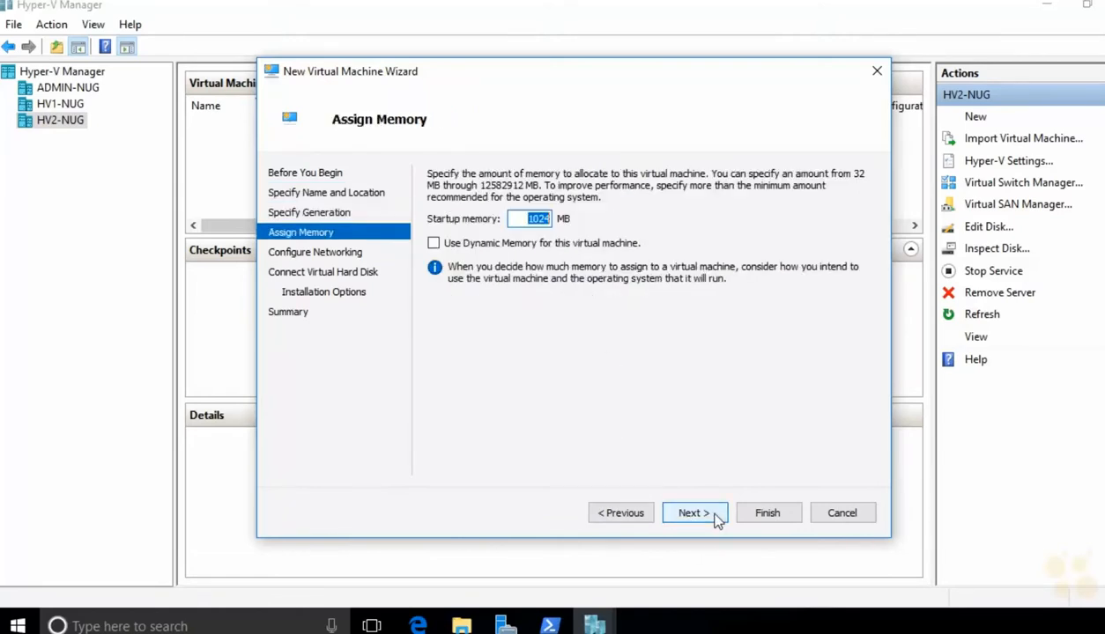
Step: Give LNX-NUG 2048 MB memory, no network connection, and a 30 GB virtual disk
{"action": "type", "text": "2048"}
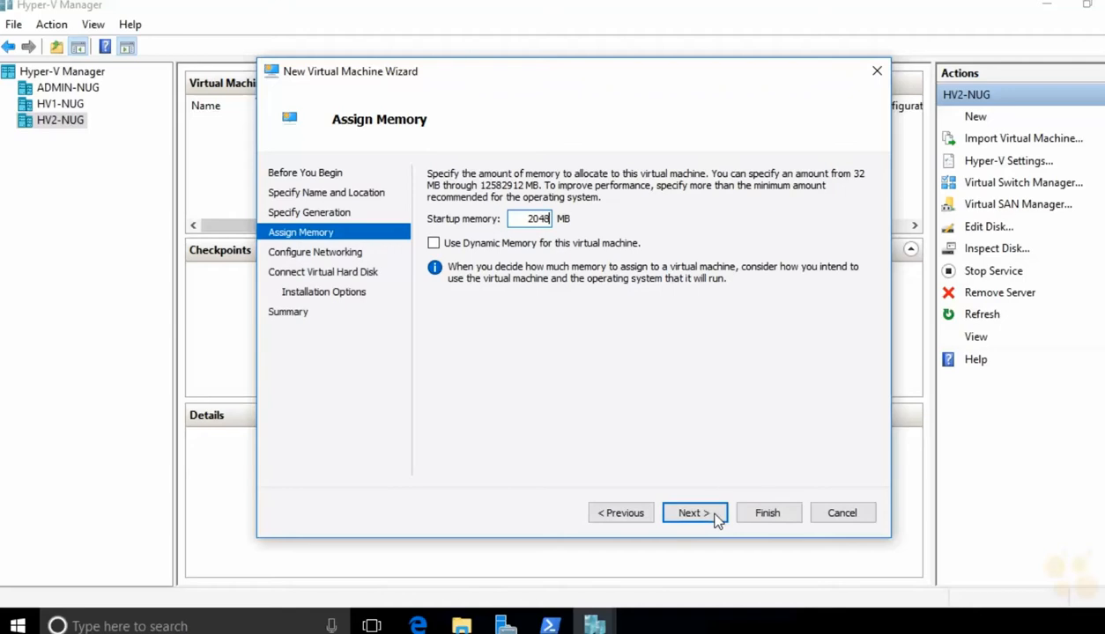
{"action": "left_click", "coordinate": [716, 518]}
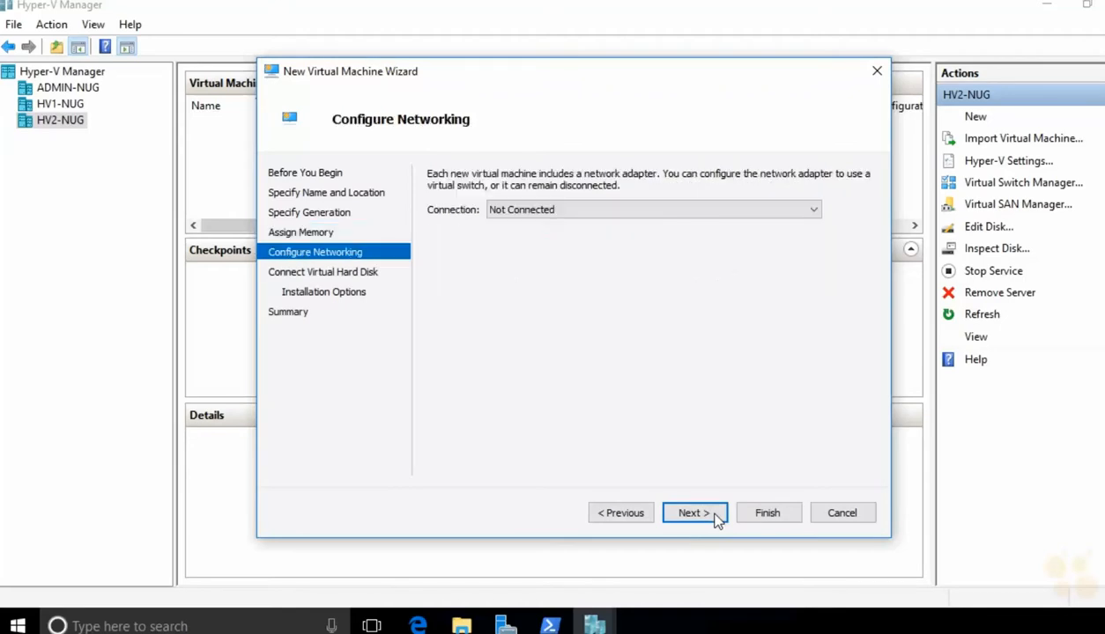
{"action": "left_click", "coordinate": [694, 513]}
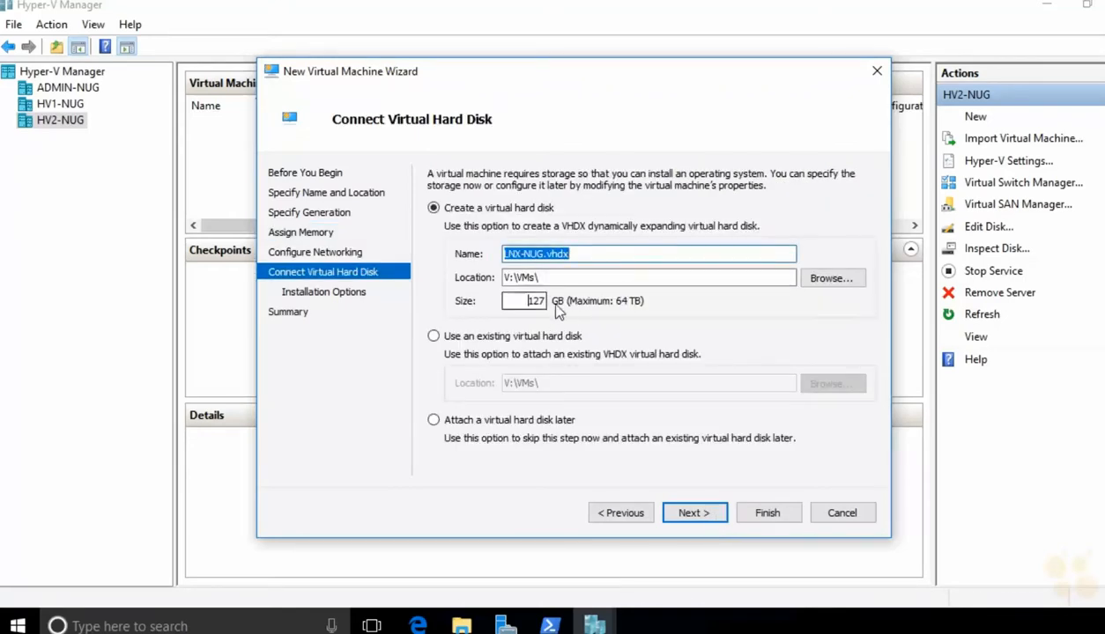
{"action": "left_click_drag", "start_coordinate": [529, 301], "coordinate": [571, 308]}
{"action": "type", "text": "30"}
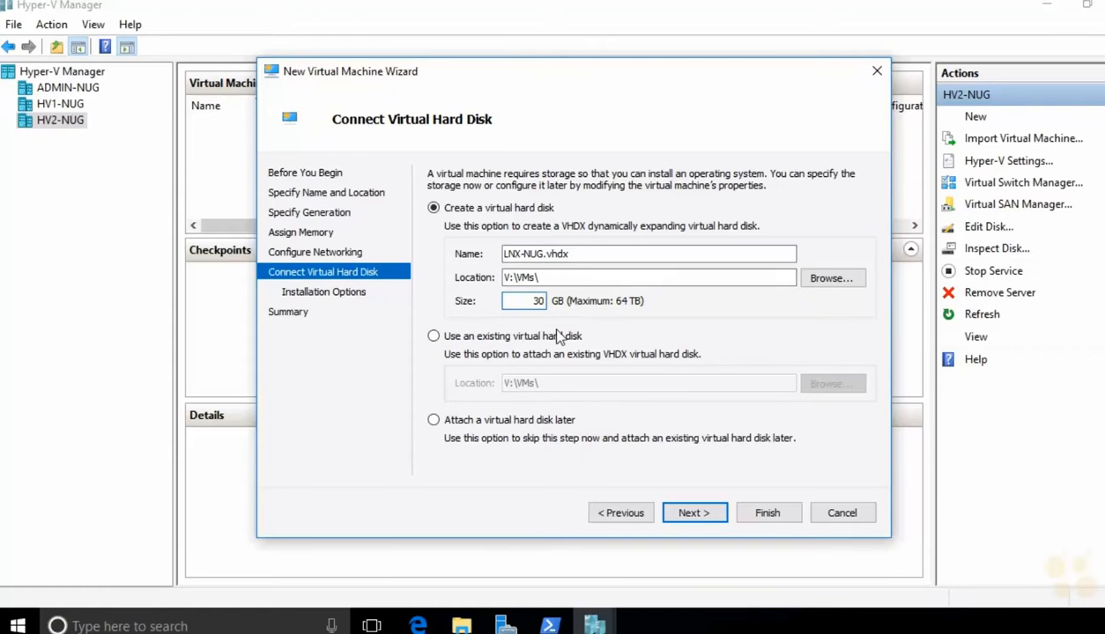
{"action": "left_click", "coordinate": [707, 519]}
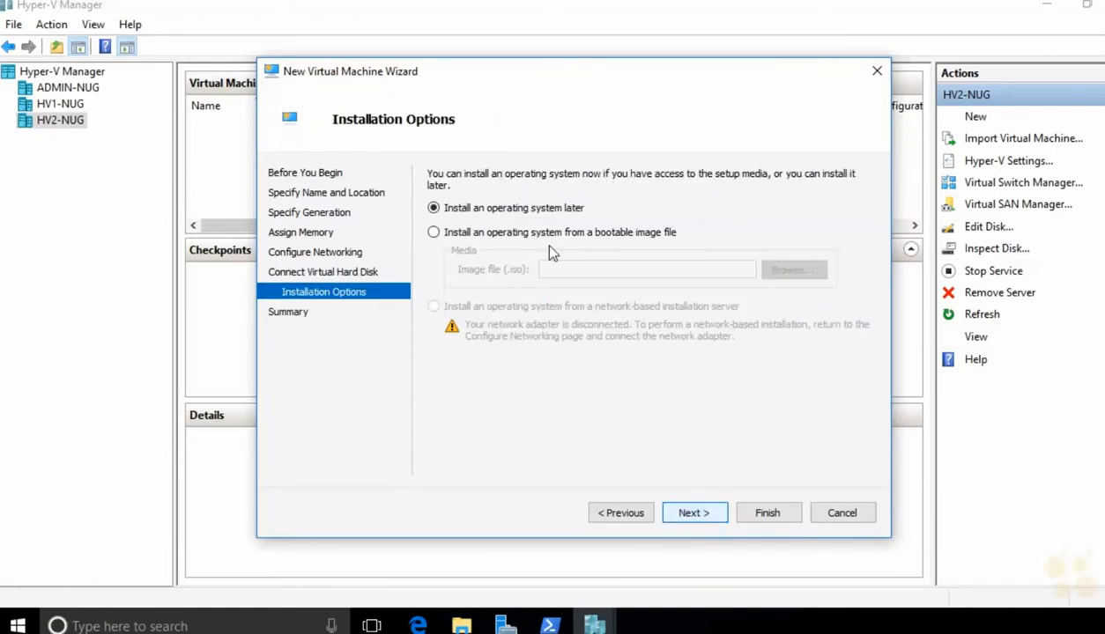
Step: Set V:\isos\centos7.iso as the boot image for installation
{"action": "left_click", "coordinate": [495, 231]}
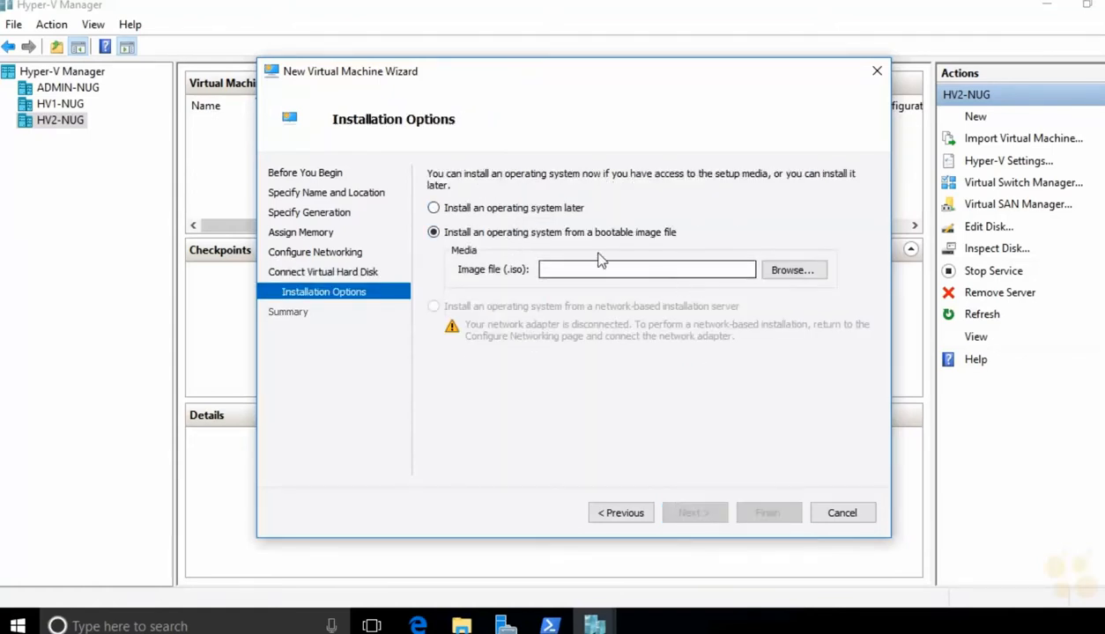
{"action": "left_click", "coordinate": [811, 273]}
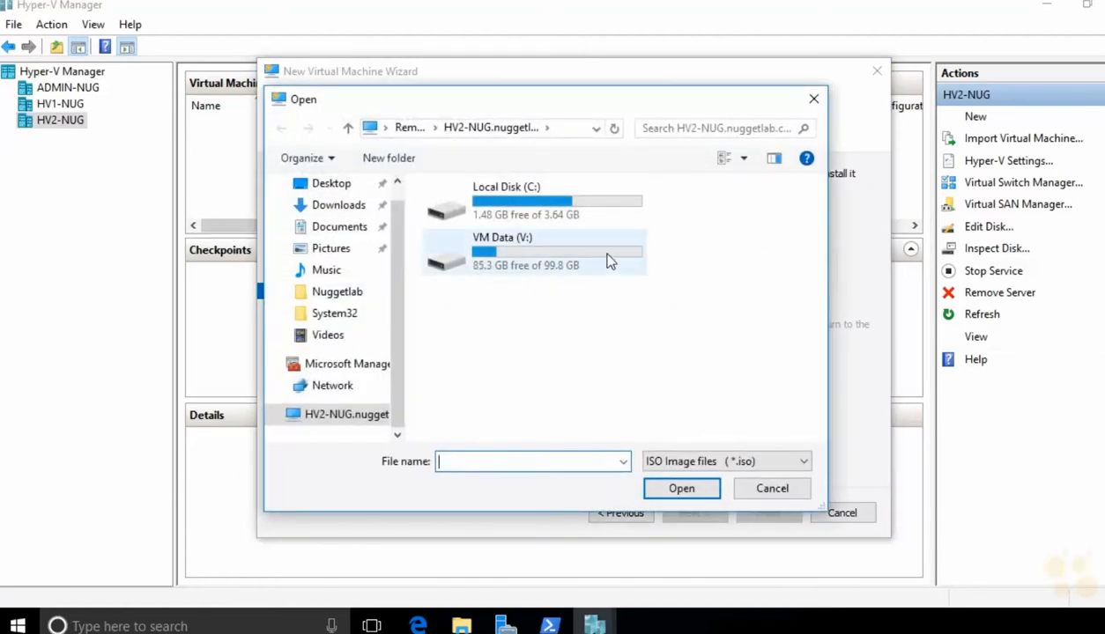
{"action": "double_click", "coordinate": [609, 259]}
{"action": "double_click", "coordinate": [521, 215]}
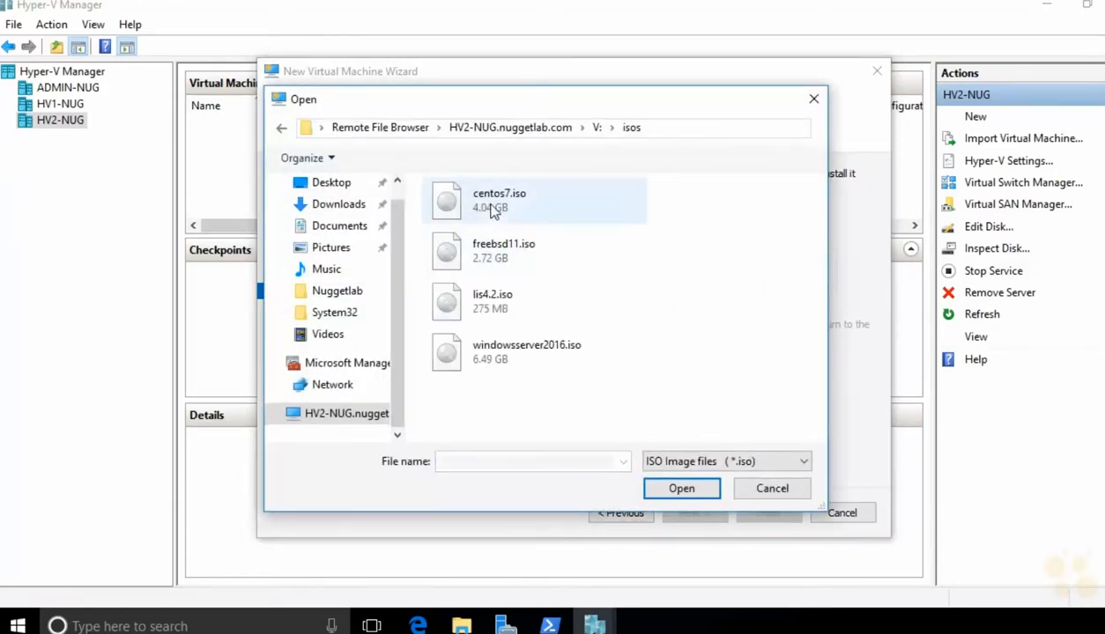
{"action": "left_click", "coordinate": [471, 206]}
{"action": "left_click", "coordinate": [679, 488]}
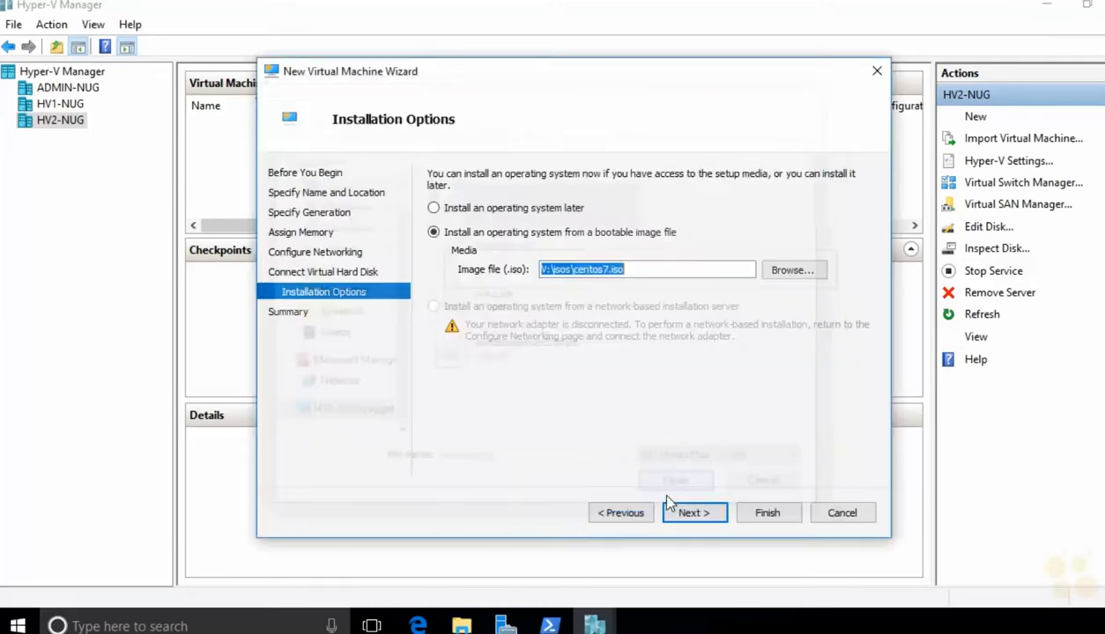
{"action": "left_click", "coordinate": [689, 514]}
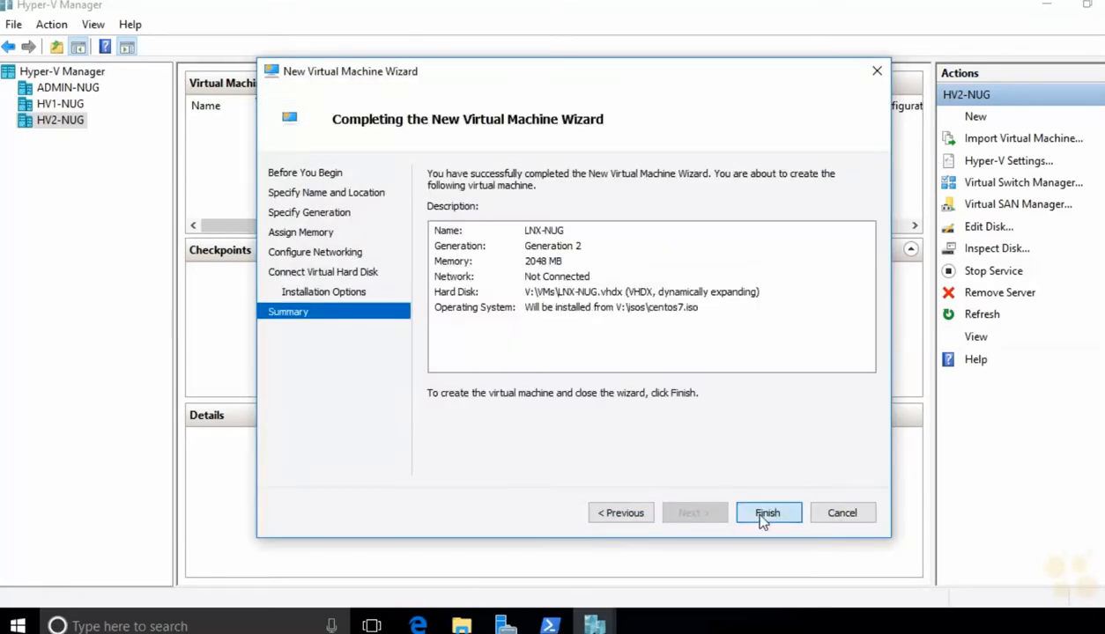
Step: Finish creating LNX-NUG, then disable Enable Secure Boot in its Security settings
{"action": "left_click", "coordinate": [762, 514]}
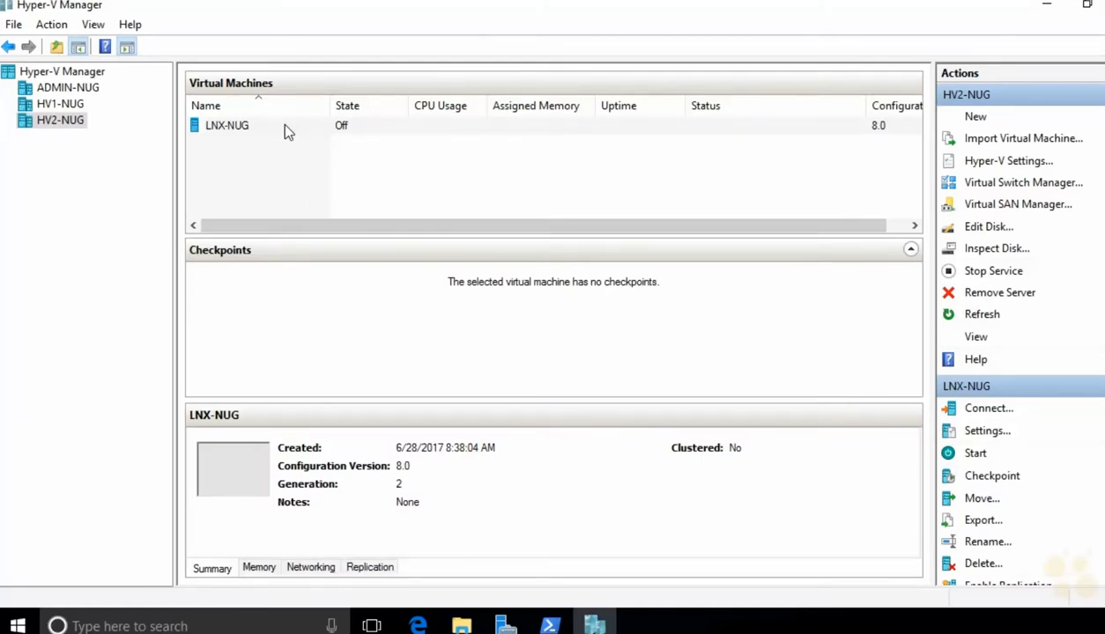
{"action": "right_click", "coordinate": [284, 131]}
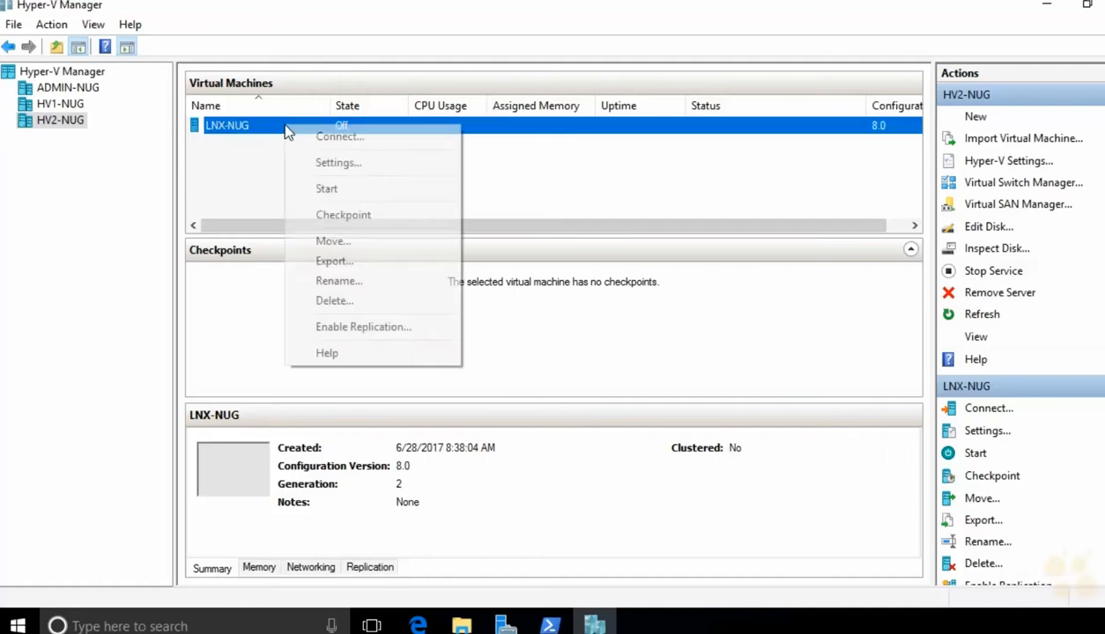
{"action": "left_click", "coordinate": [325, 164]}
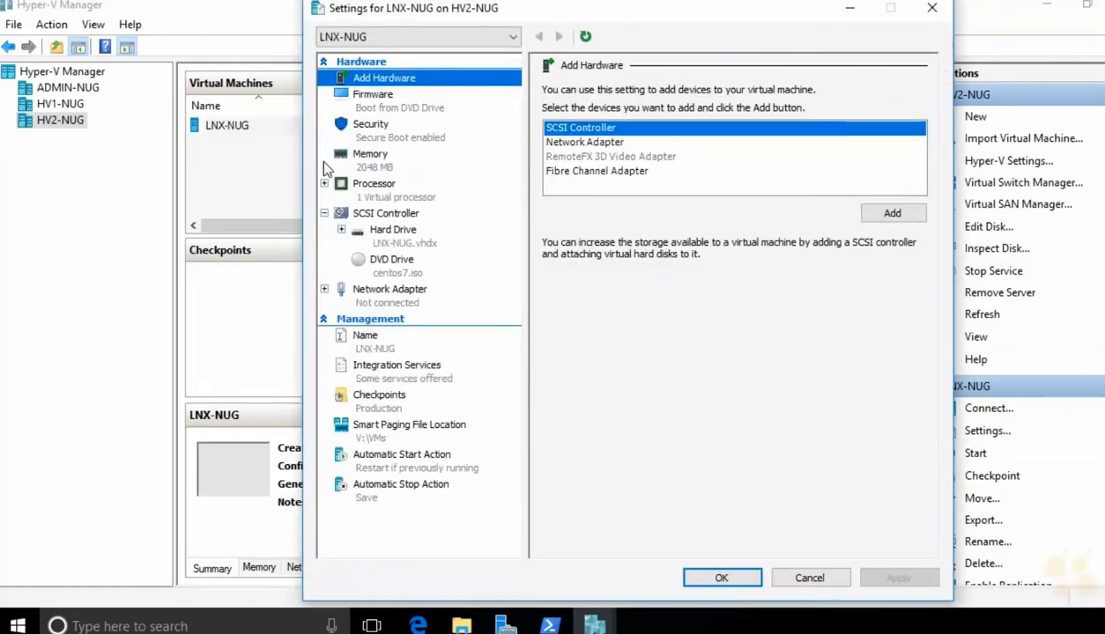
{"action": "left_click", "coordinate": [390, 123]}
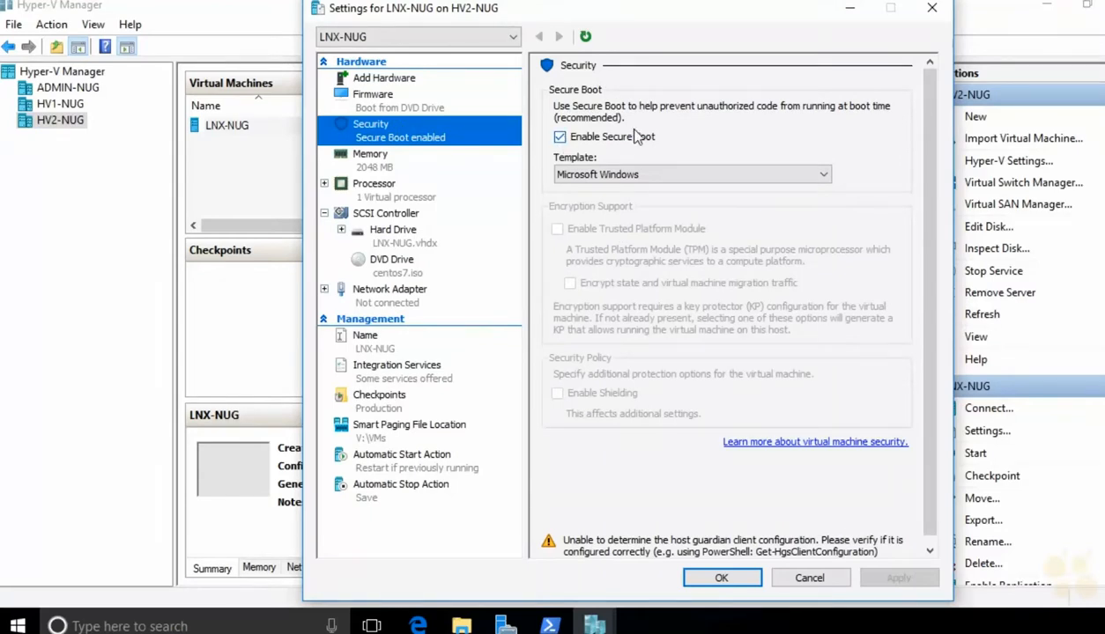
{"action": "left_click", "coordinate": [585, 139]}
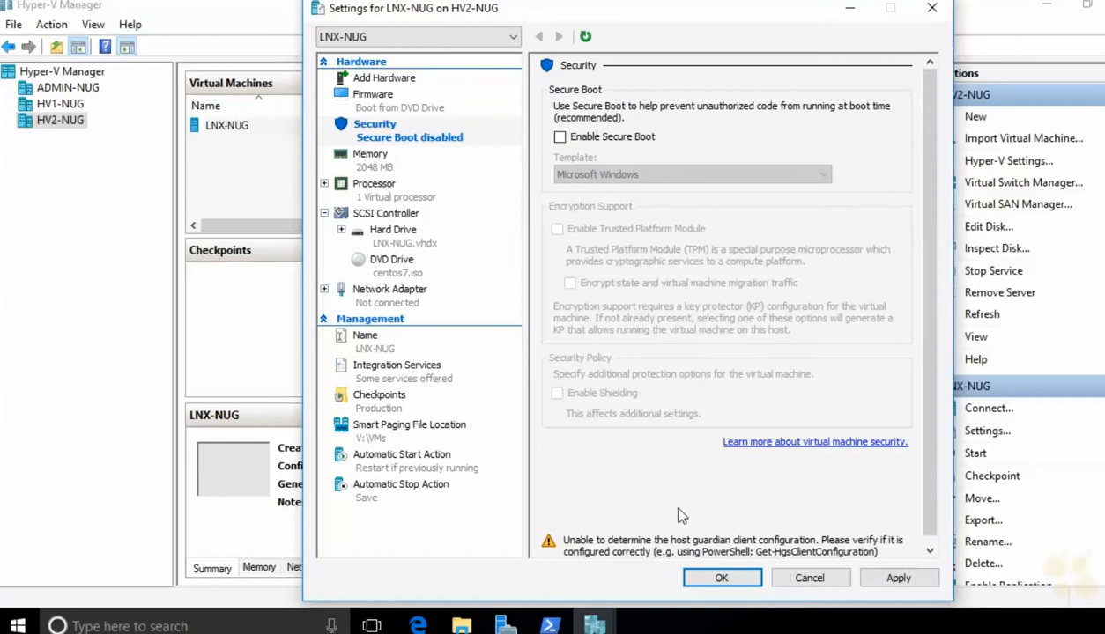
{"action": "left_click", "coordinate": [697, 581]}
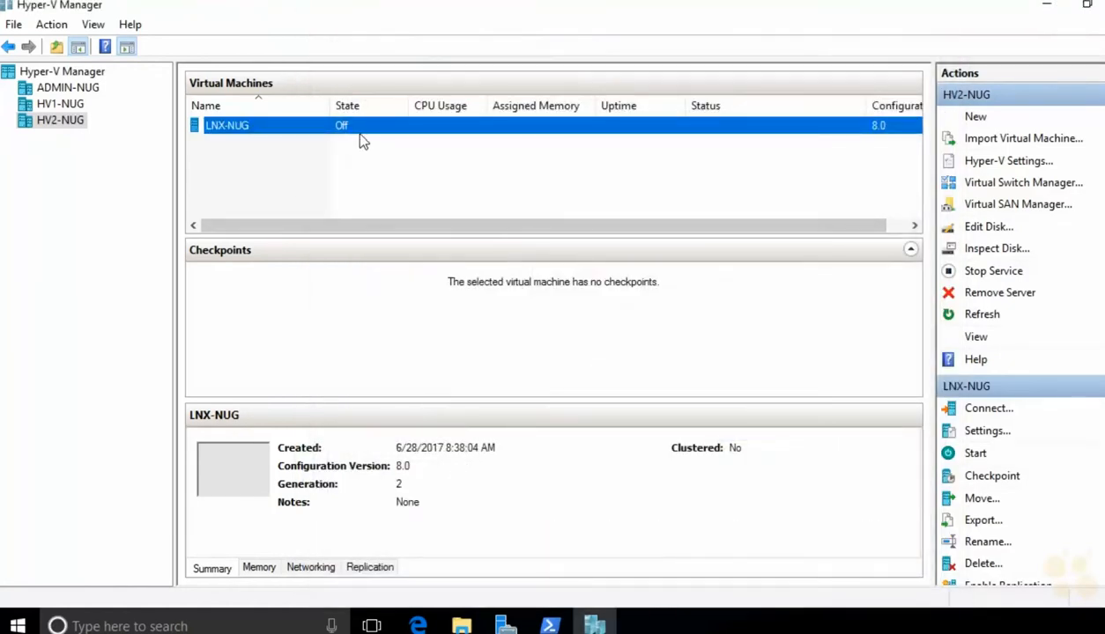
{"action": "right_click", "coordinate": [356, 133]}
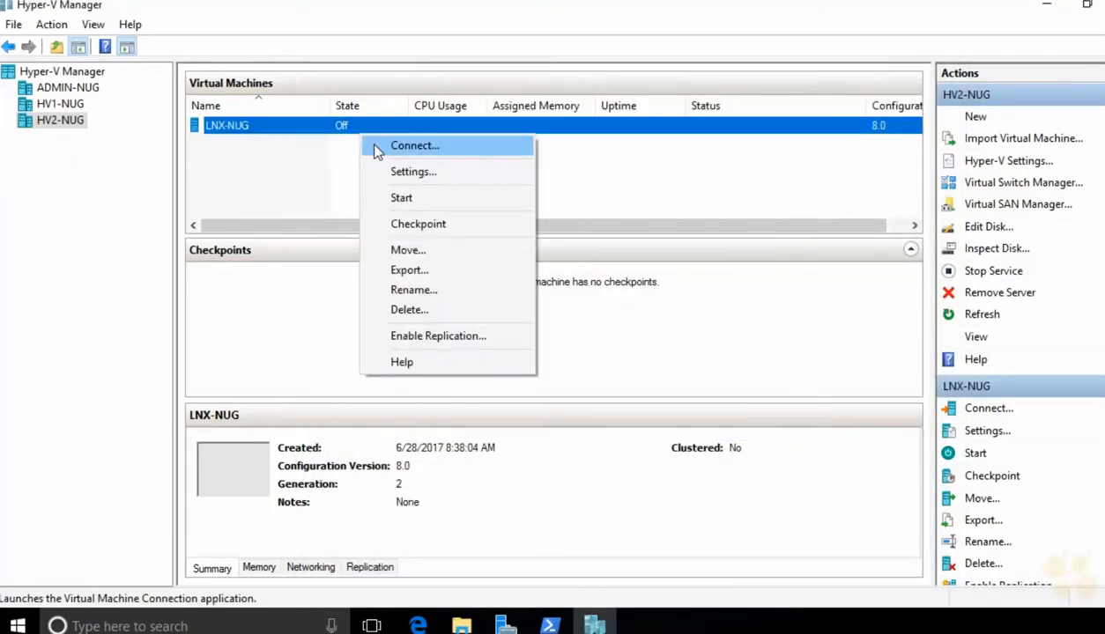
Step: Connect to LNX-NUG, power it on, boot Install CentOS Linux 7, and switch to full screen
{"action": "left_click", "coordinate": [375, 150]}
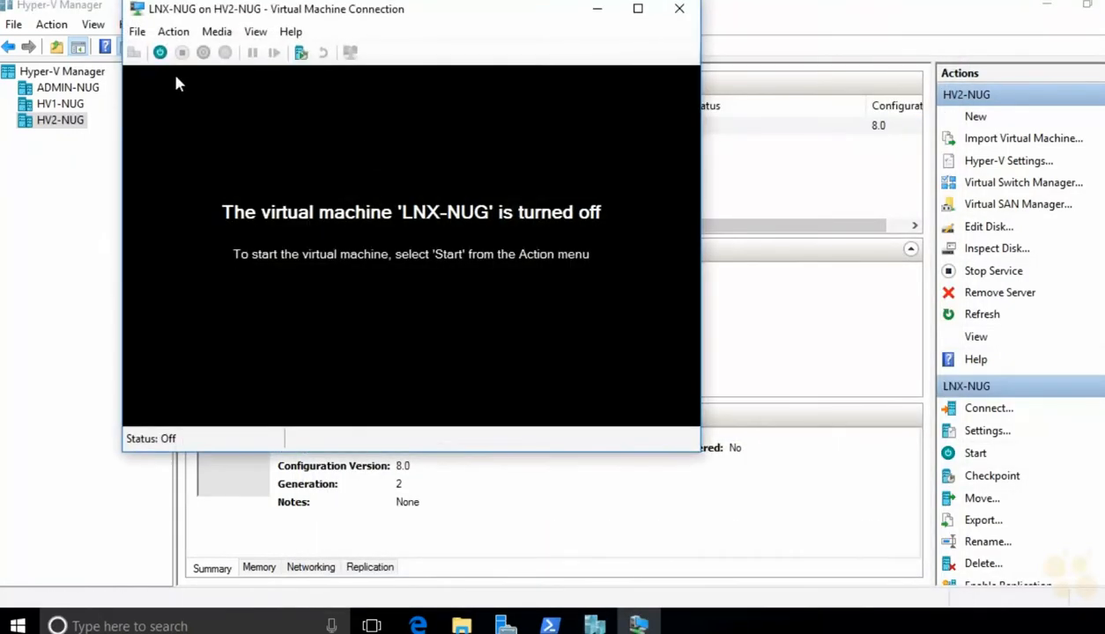
{"action": "left_click", "coordinate": [159, 52]}
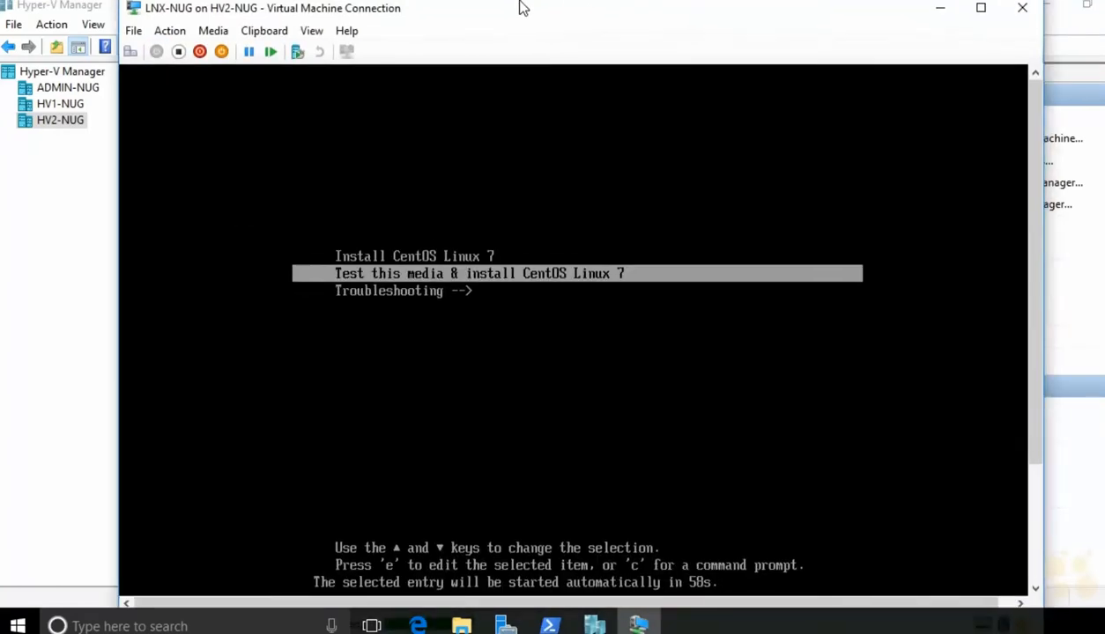
{"action": "key", "text": "Up"}
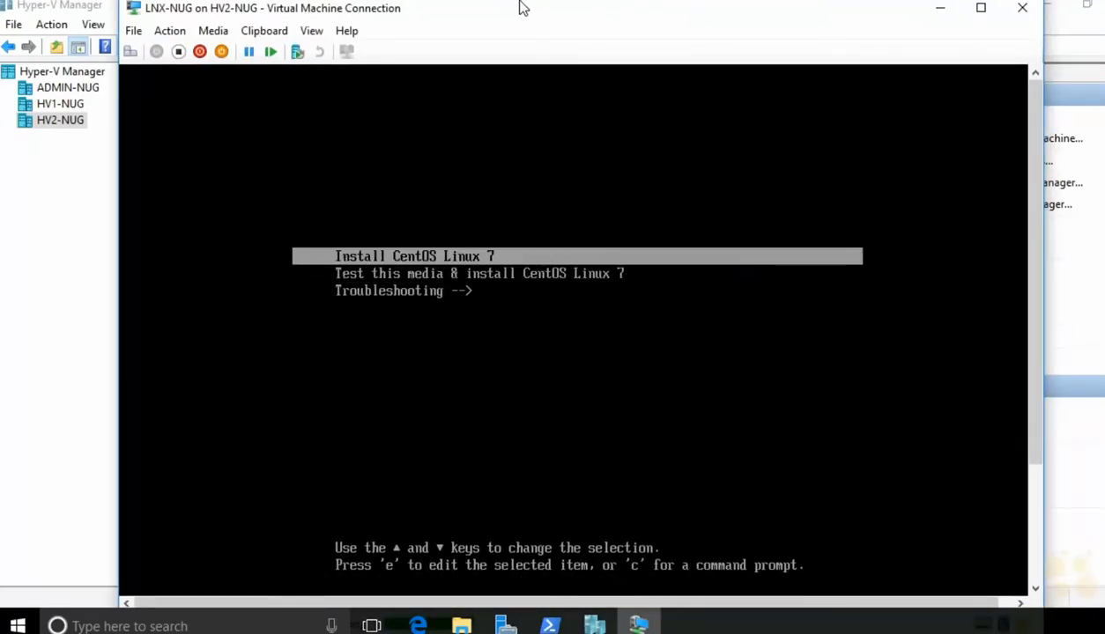
{"action": "key", "text": "Return"}
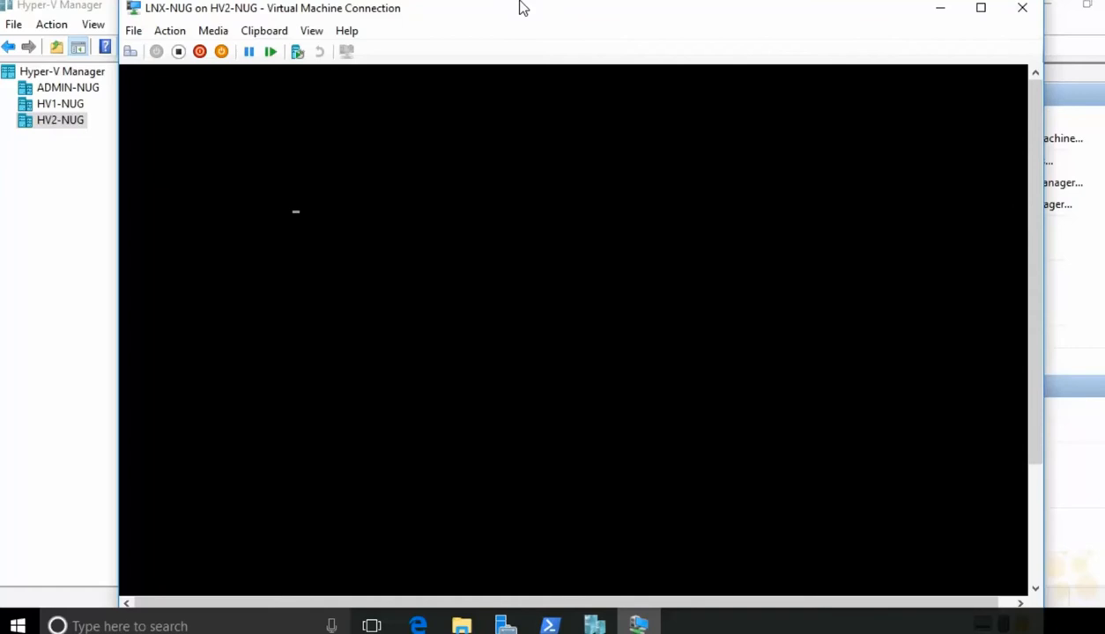
{"action": "left_click", "coordinate": [312, 33]}
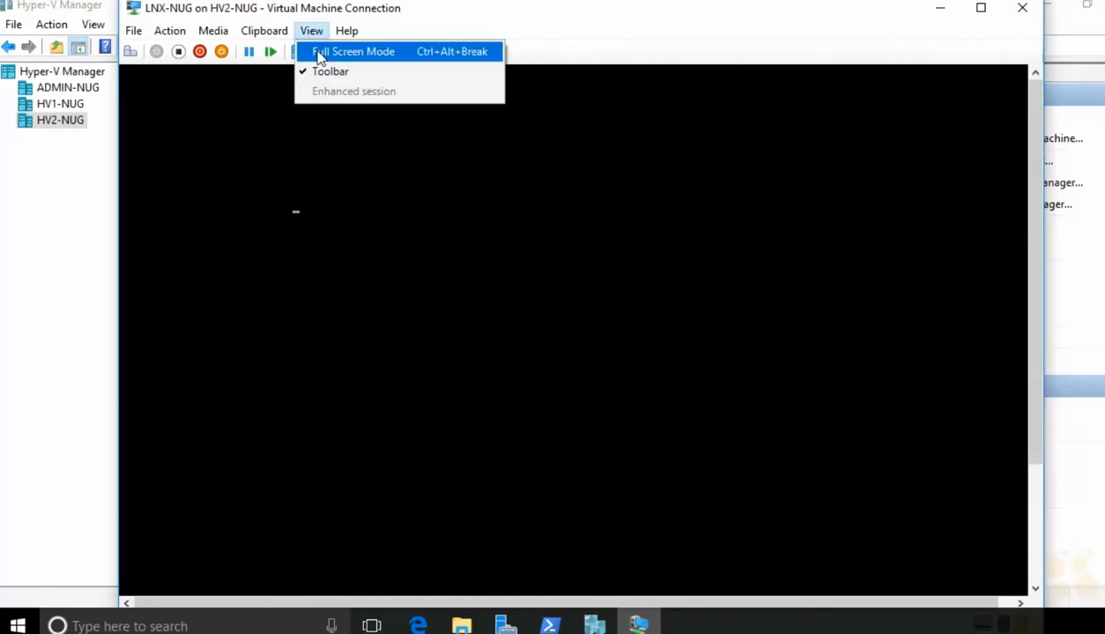
{"action": "left_click", "coordinate": [319, 53]}
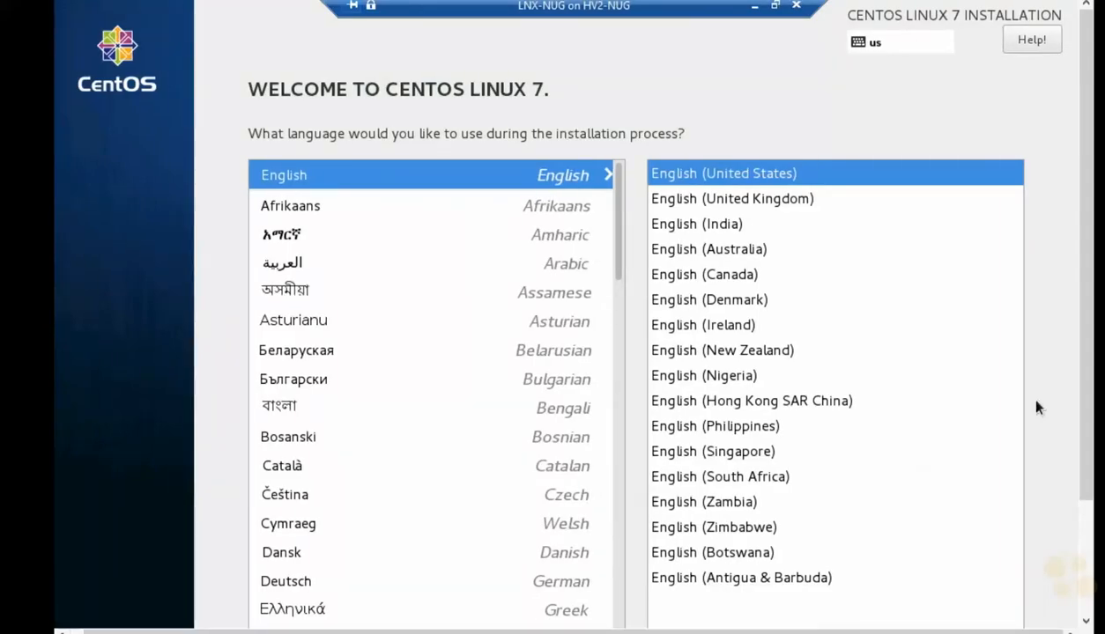
Step: Continue with English (United States), confirm automatic partitioning on the 30 GiB disk, and begin installing
{"action": "left_click_drag", "start_coordinate": [1089, 375], "coordinate": [1077, 467]}
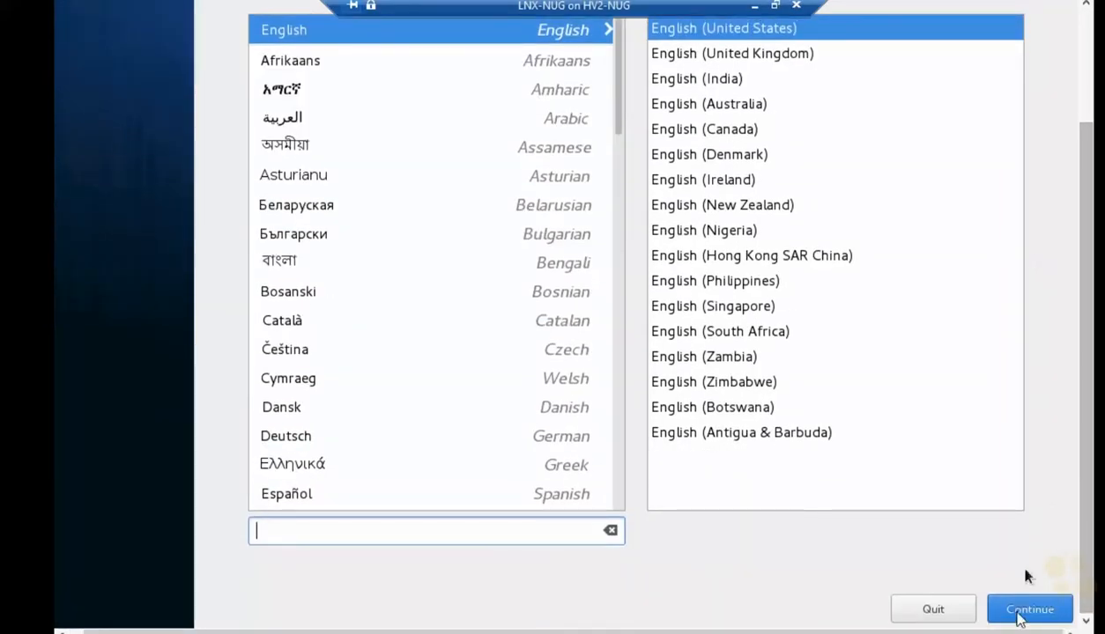
{"action": "left_click", "coordinate": [1025, 619]}
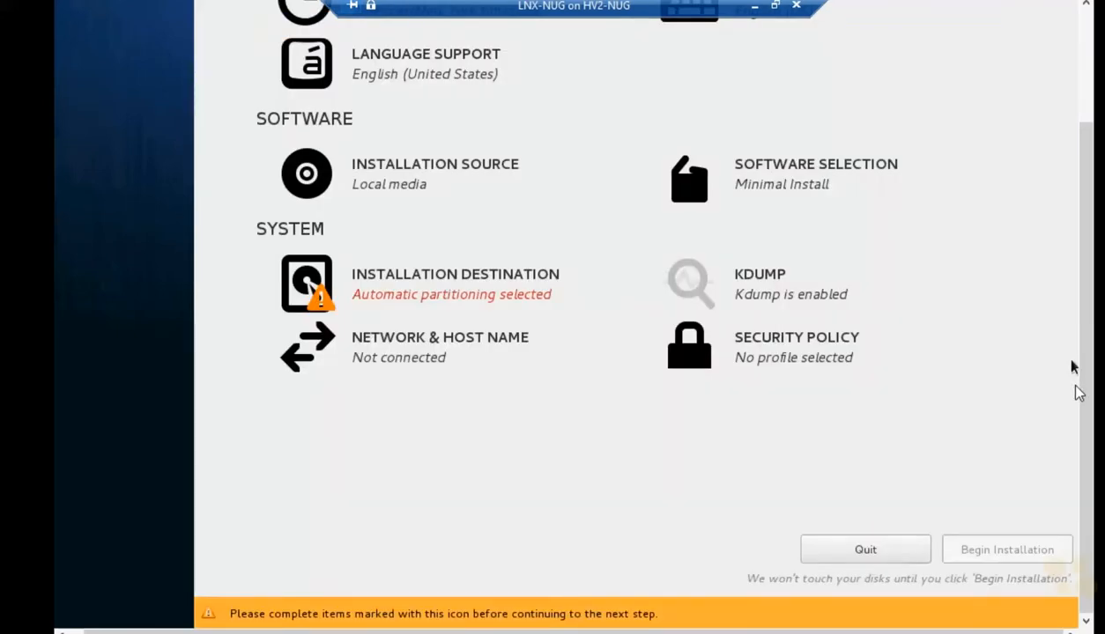
{"action": "left_click_drag", "start_coordinate": [1089, 329], "coordinate": [1089, 212]}
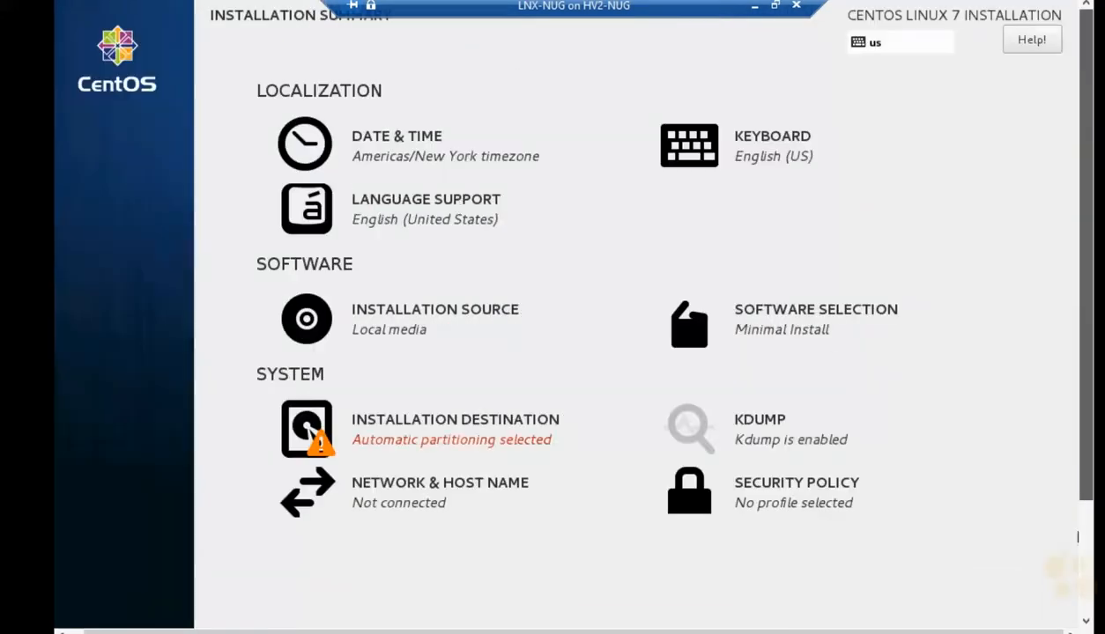
{"action": "left_click", "coordinate": [401, 437]}
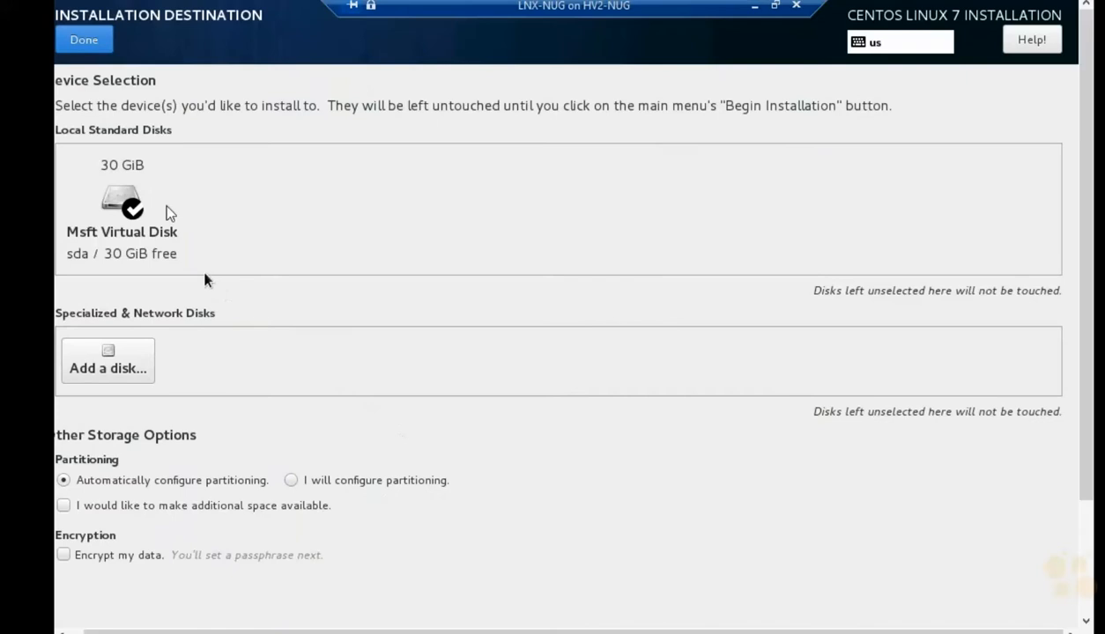
{"action": "left_click", "coordinate": [84, 40]}
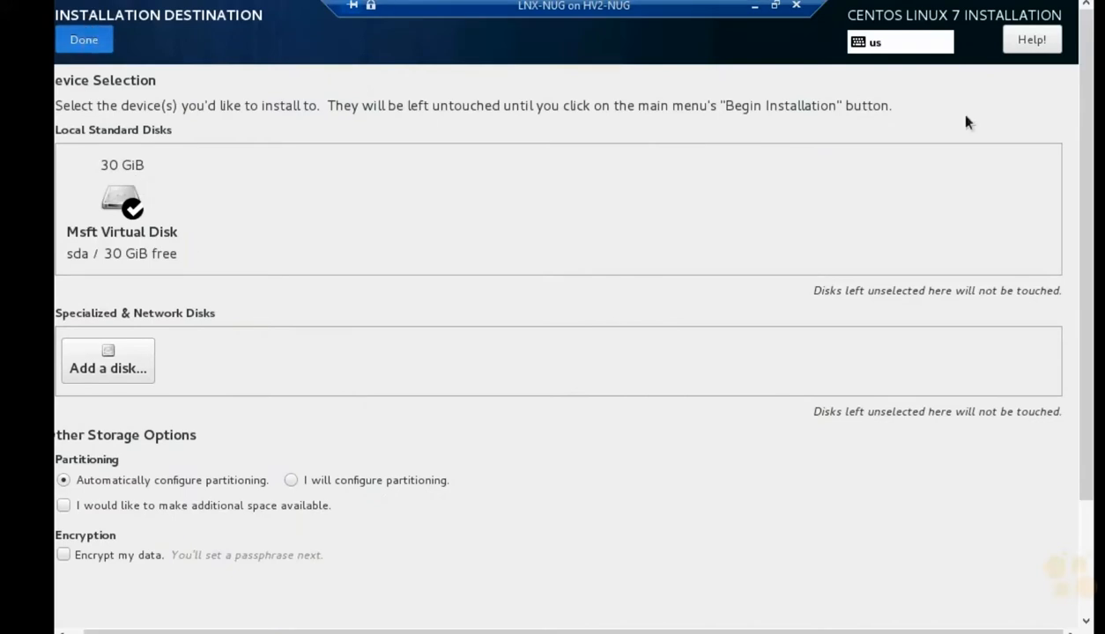
{"action": "left_click_drag", "start_coordinate": [1078, 258], "coordinate": [1048, 503]}
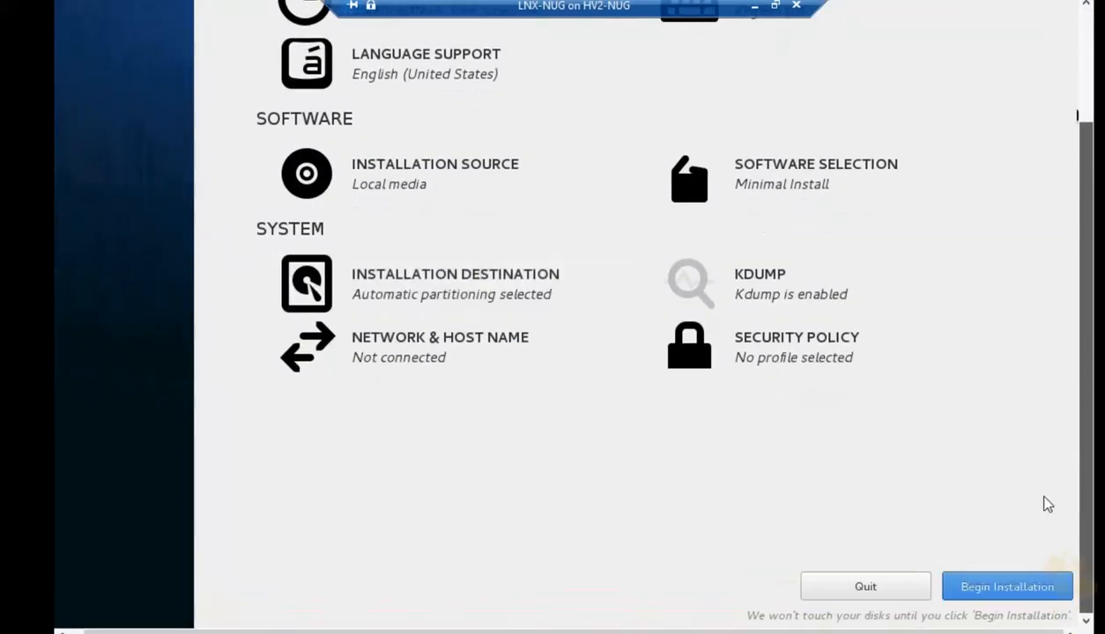
{"action": "left_click", "coordinate": [1012, 589]}
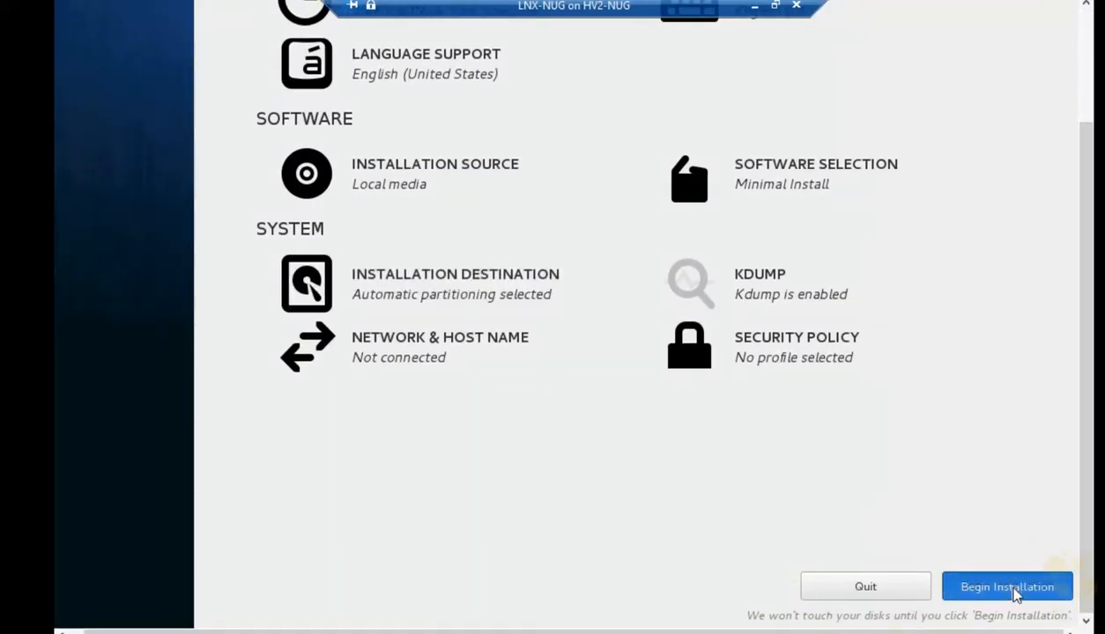
{"action": "left_click_drag", "start_coordinate": [1086, 542], "coordinate": [1088, 410]}
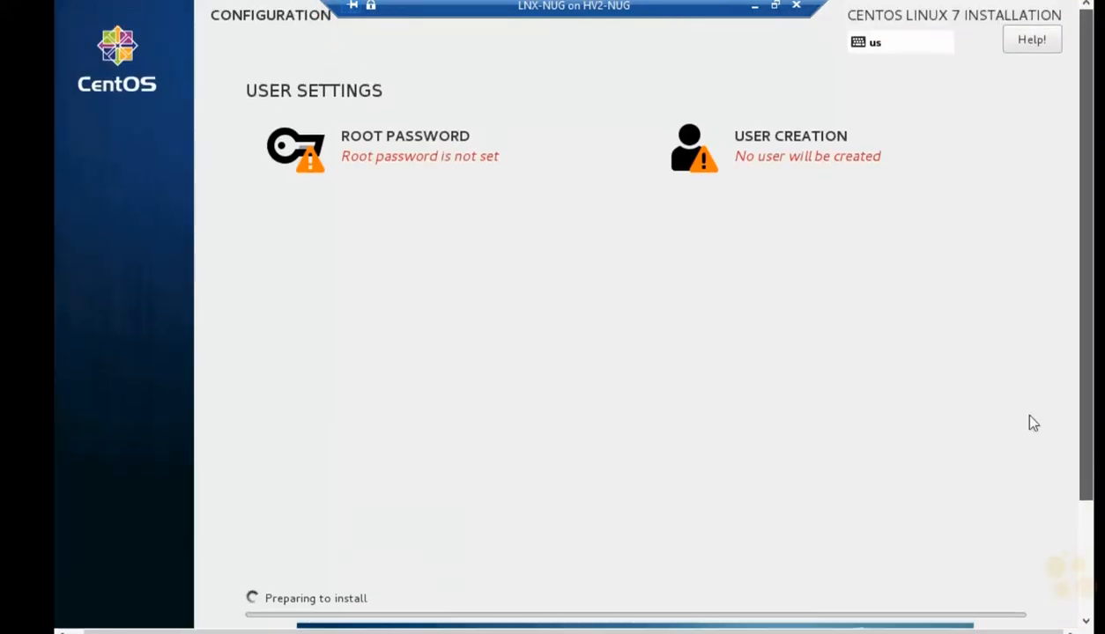
Step: Set and confirm the root password, accepting the weak-password warning, then reboot the installed CentOS 7
{"action": "left_click", "coordinate": [429, 144]}
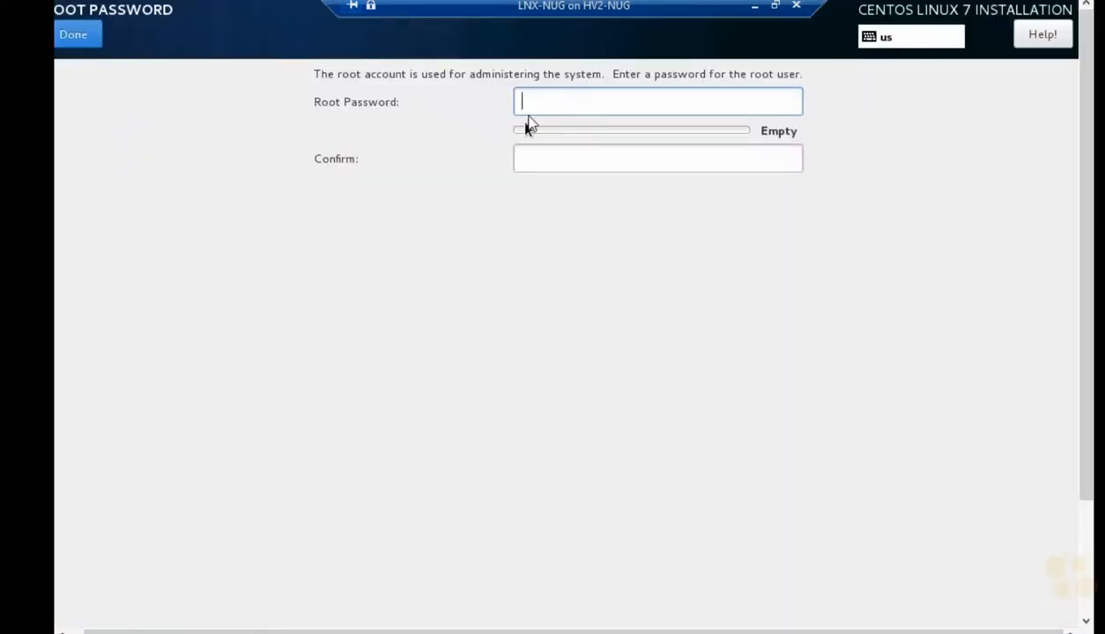
{"action": "type", "text": "********"}
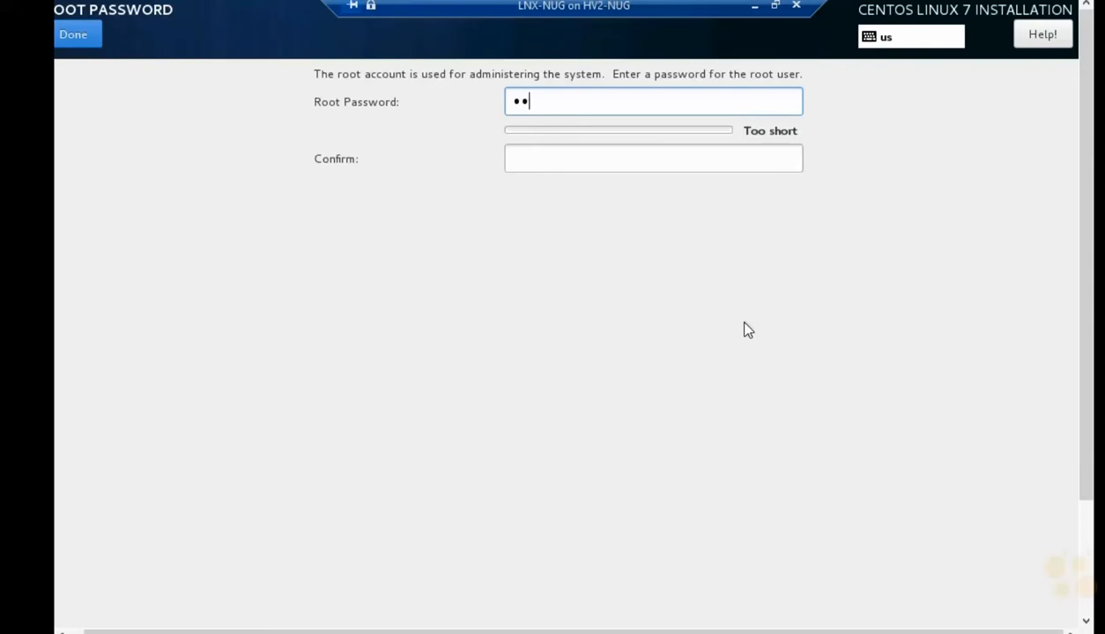
{"action": "key", "text": "Tab"}
{"action": "type", "text": "********"}
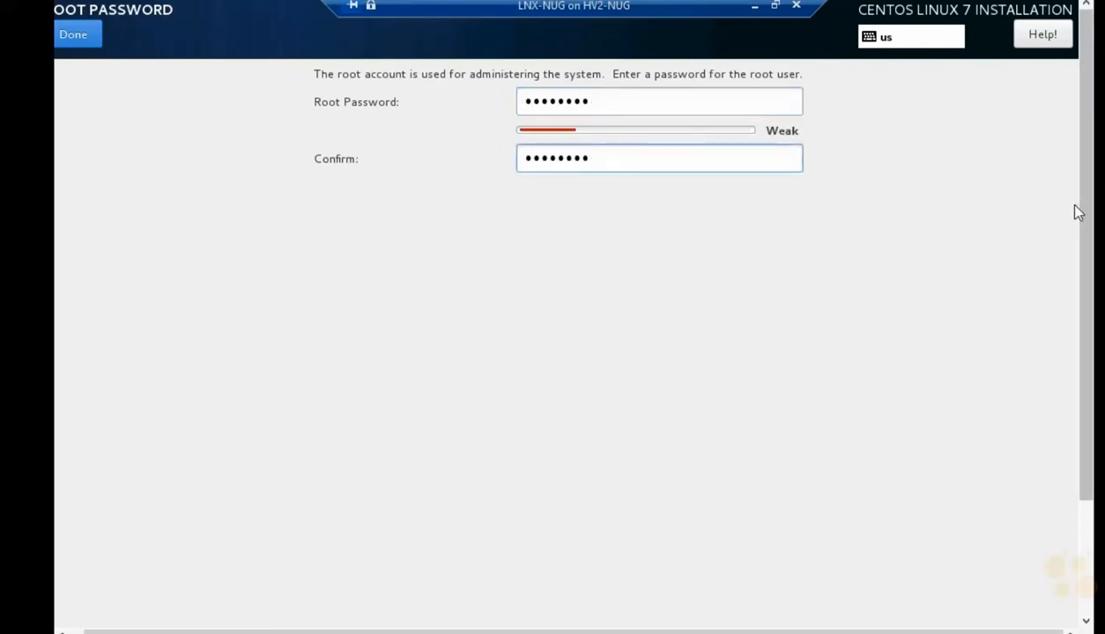
{"action": "left_click_drag", "start_coordinate": [1084, 238], "coordinate": [1071, 394]}
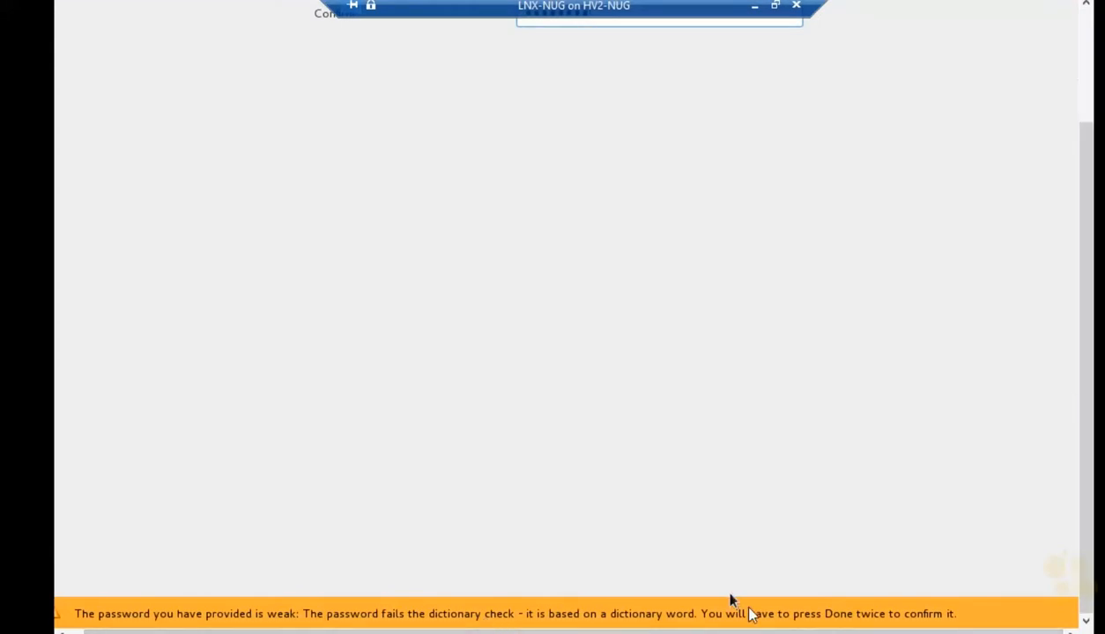
{"action": "scroll", "coordinate": [1046, 538], "scroll_direction": "up", "scroll_amount": 3}
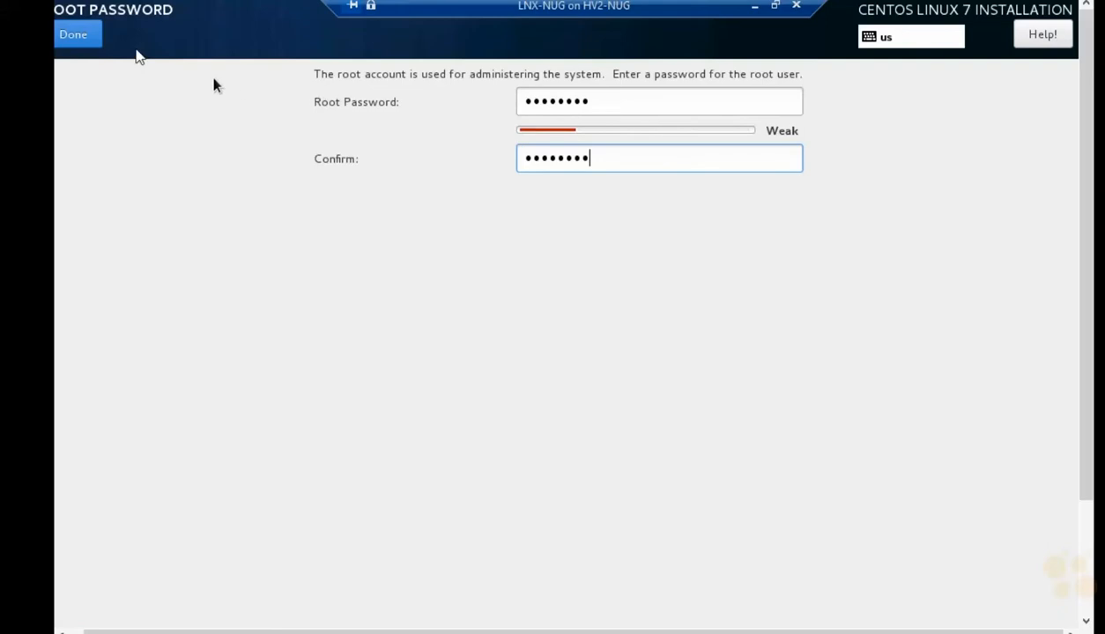
{"action": "left_click", "coordinate": [88, 35]}
{"action": "left_click", "coordinate": [89, 35]}
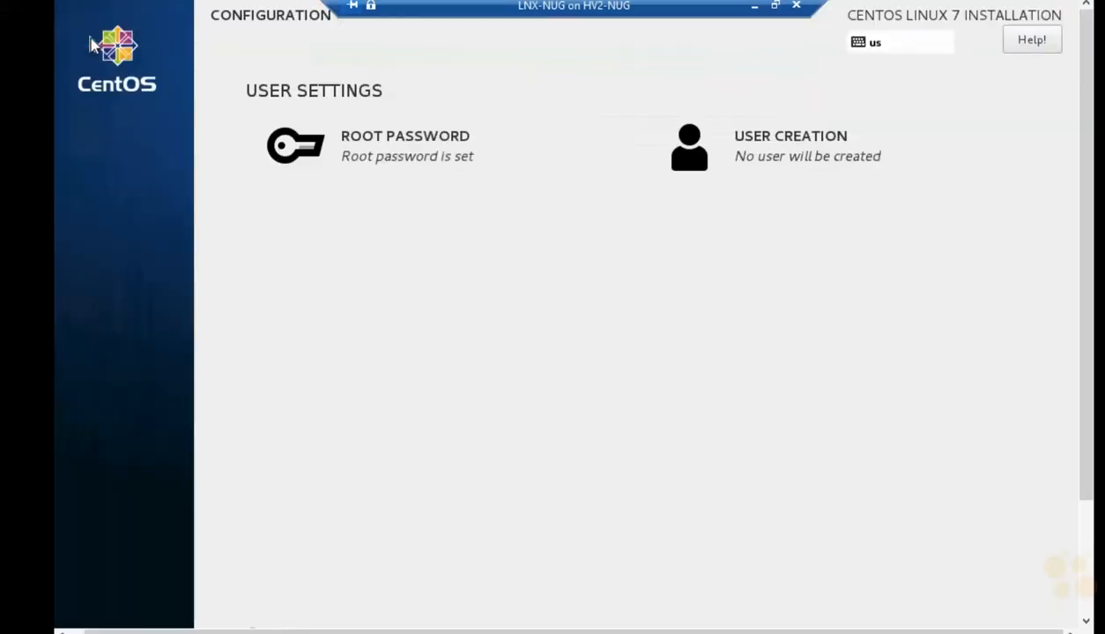
{"action": "left_click_drag", "start_coordinate": [1084, 304], "coordinate": [1082, 467]}
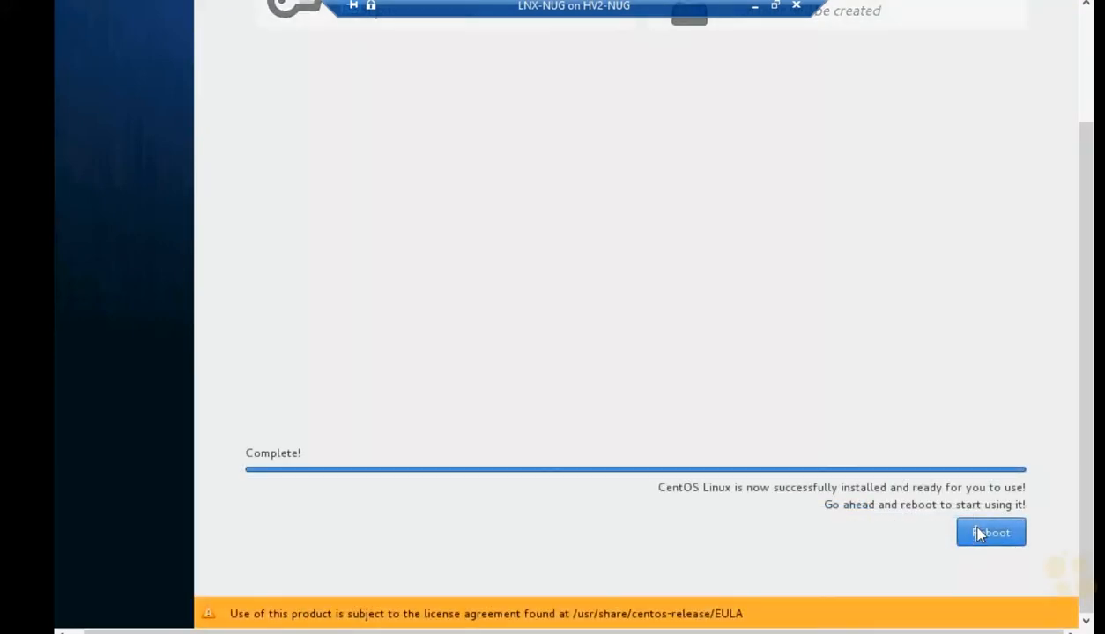
{"action": "left_click", "coordinate": [978, 534]}
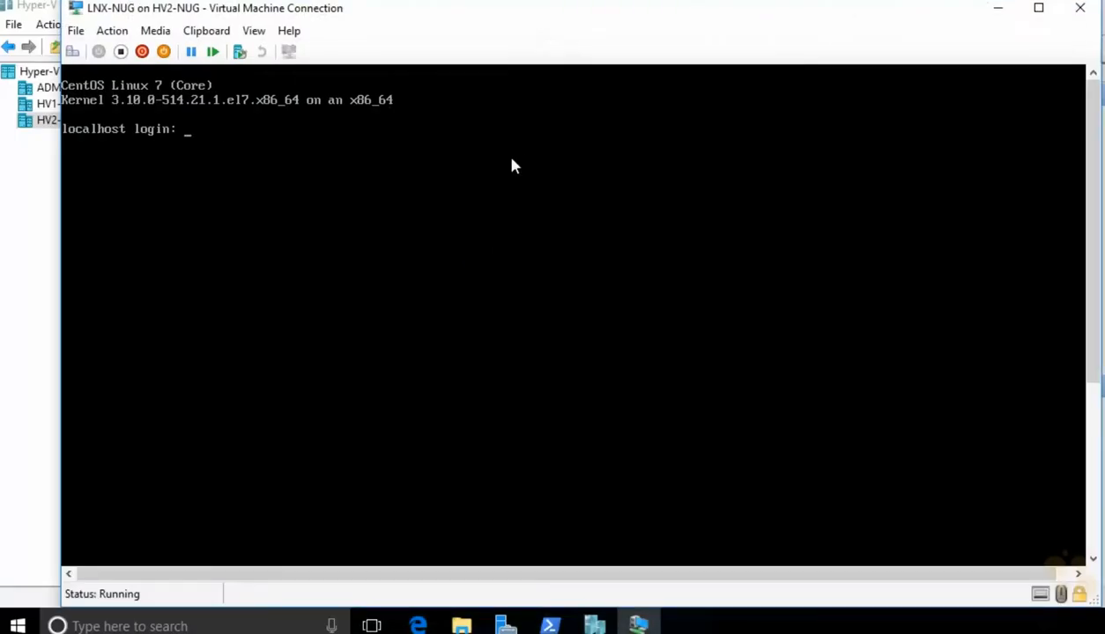
Step: Log in to CentOS as root at the localhost prompt
{"action": "type", "text": "root"}
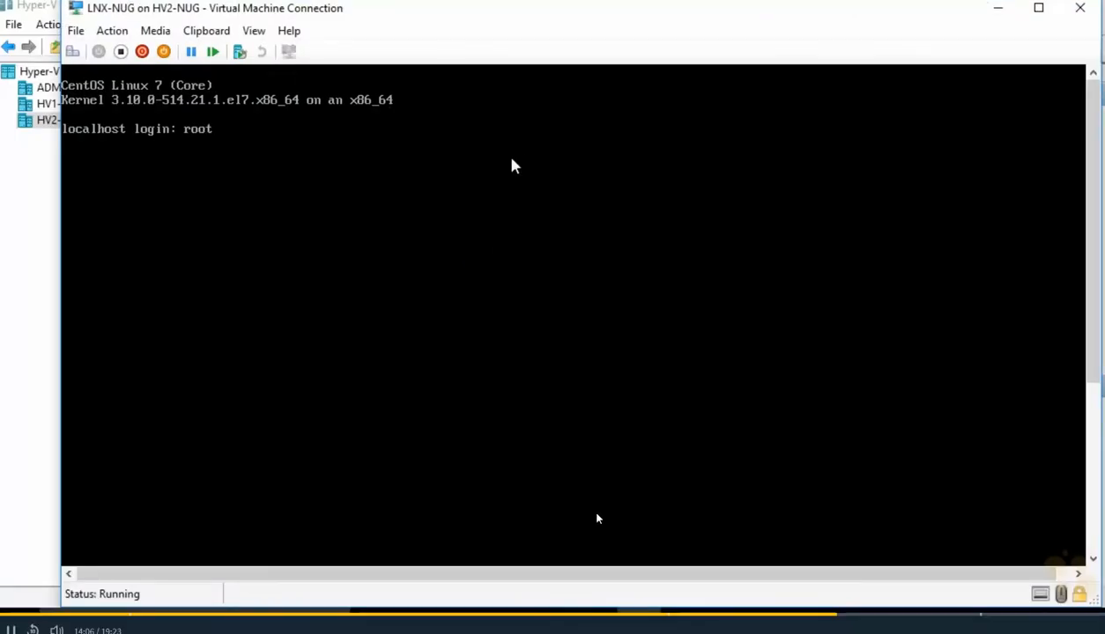
{"action": "key", "text": "Return"}
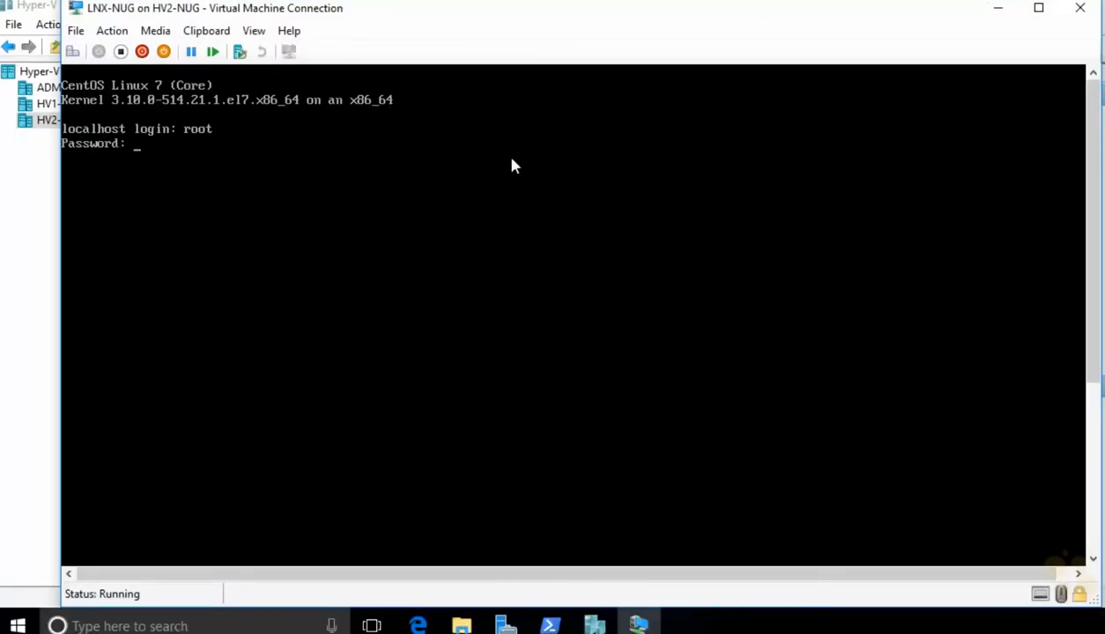
{"action": "key", "text": "Return"}
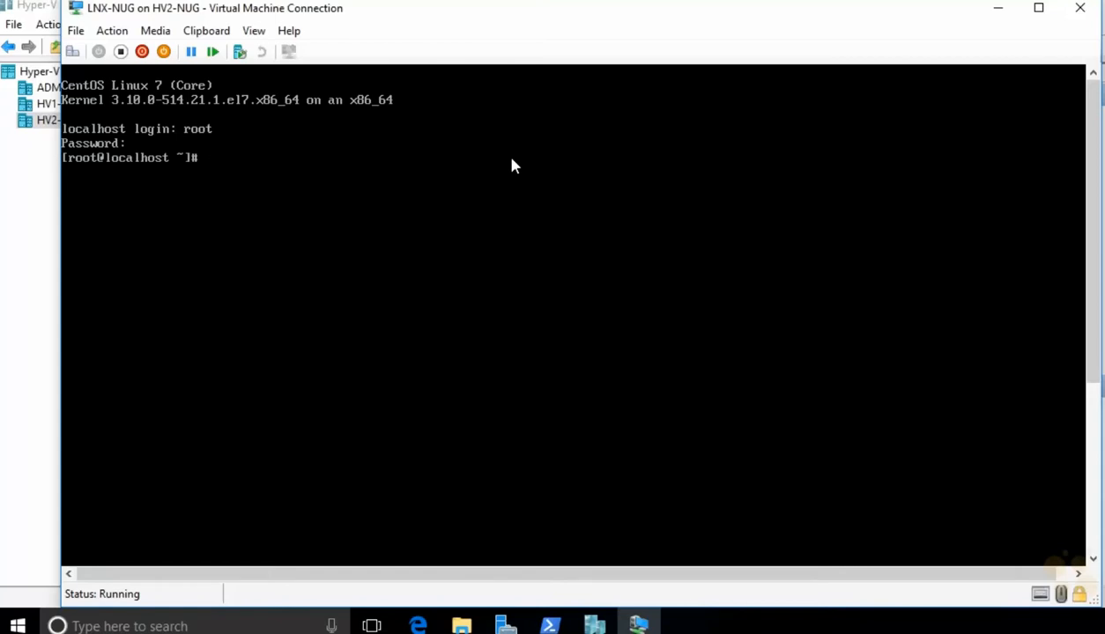
{"action": "key", "text": "Return"}
{"action": "key", "text": "Return"}
{"action": "key", "text": "Return"}
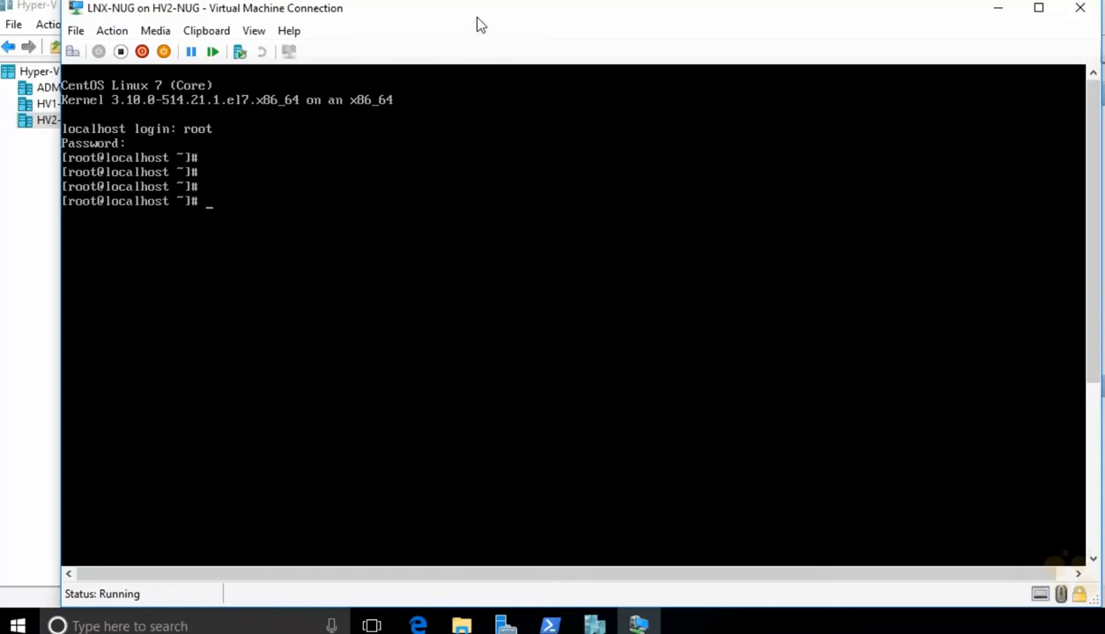
Step: Rename the host with hostnamectl set-hostname "LNX-NUG" and verify it reports lnx-nug
{"action": "type", "text": "hostnamectl set-ho"}
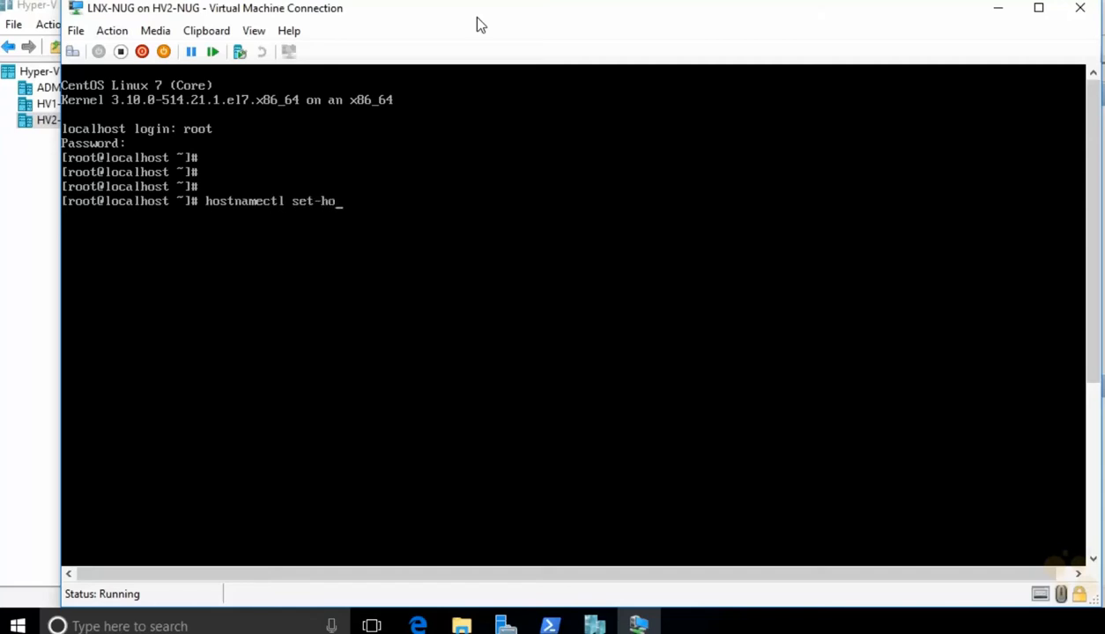
{"action": "type", "text": "stname \"LNX-NUG\""}
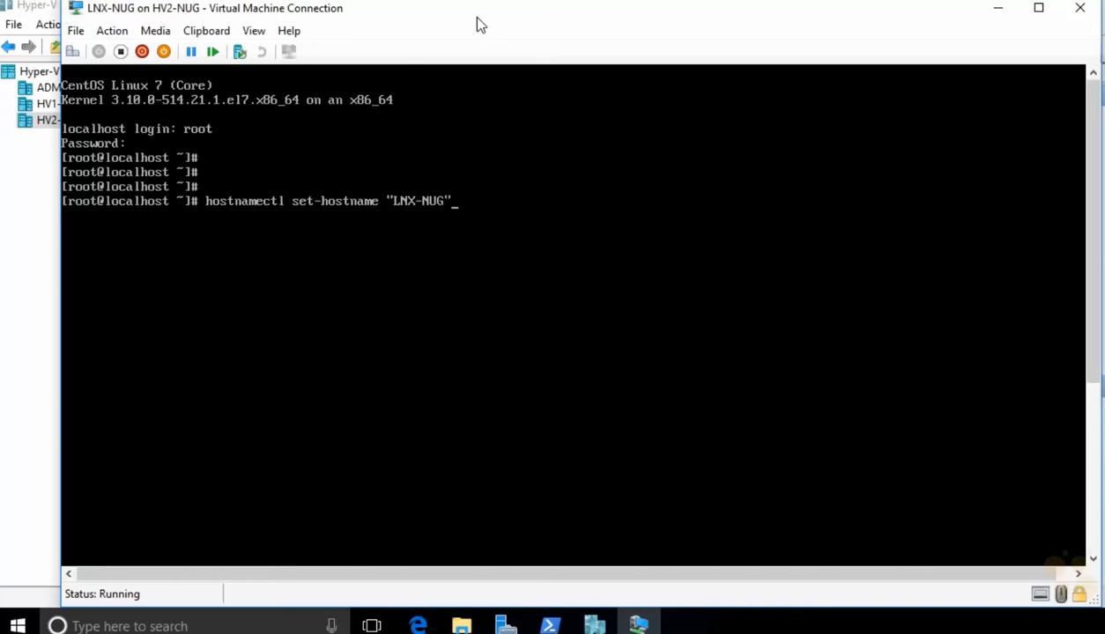
{"action": "key", "text": "Return"}
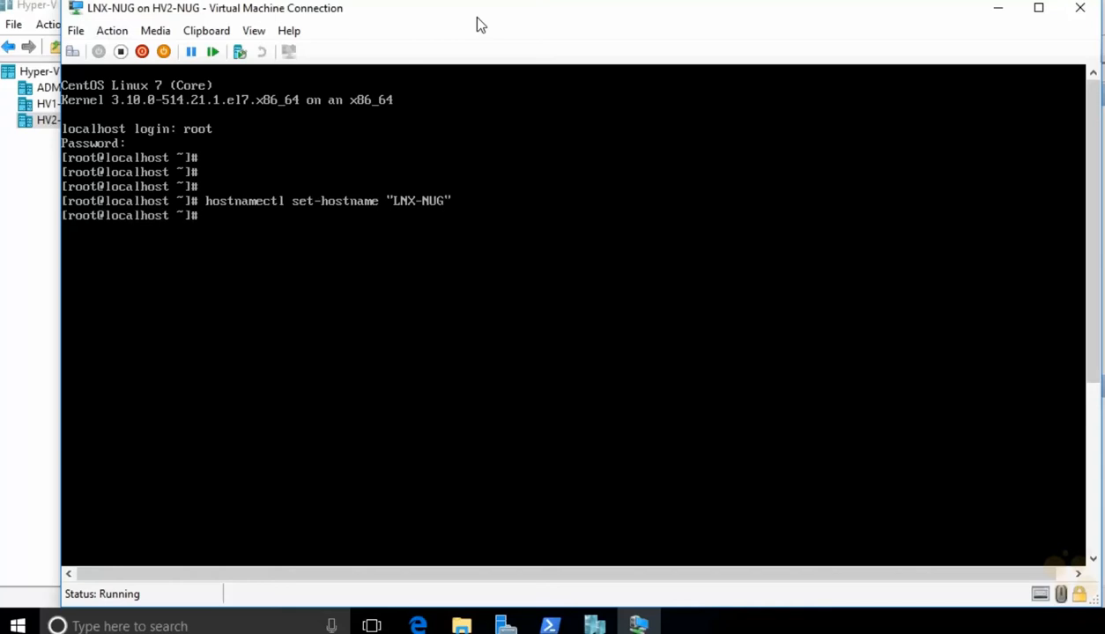
{"action": "type", "text": "hostname"}
{"action": "key", "text": "Return"}
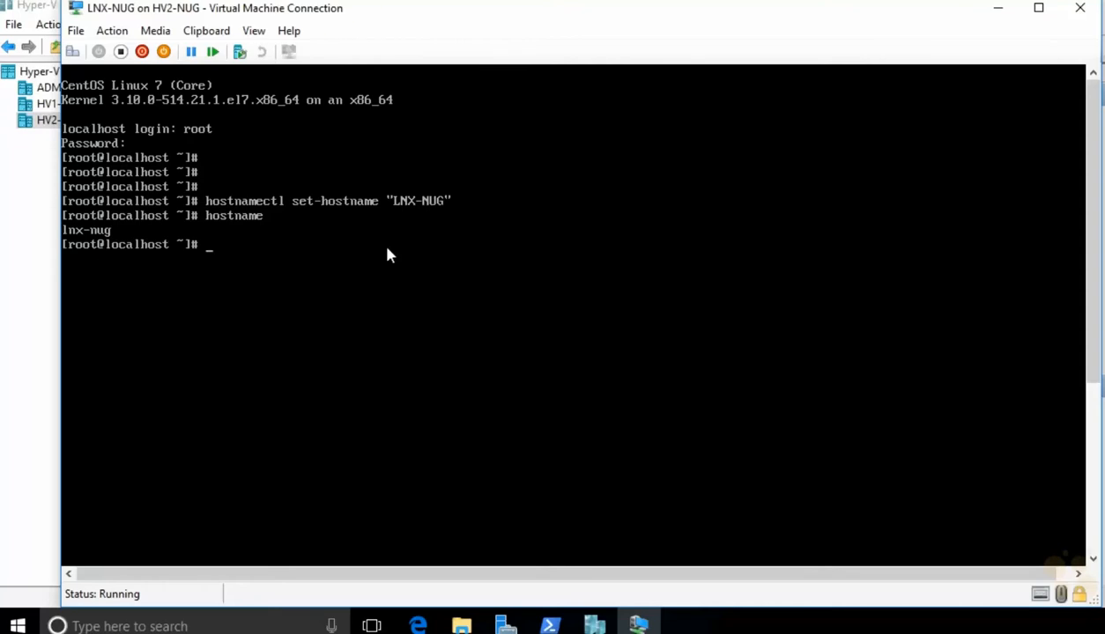
Step: List loaded kernel modules with lsmod and show hv_vmbus details via /sbin/modinfo
{"action": "type", "text": "lsmod"}
{"action": "key", "text": "Return"}
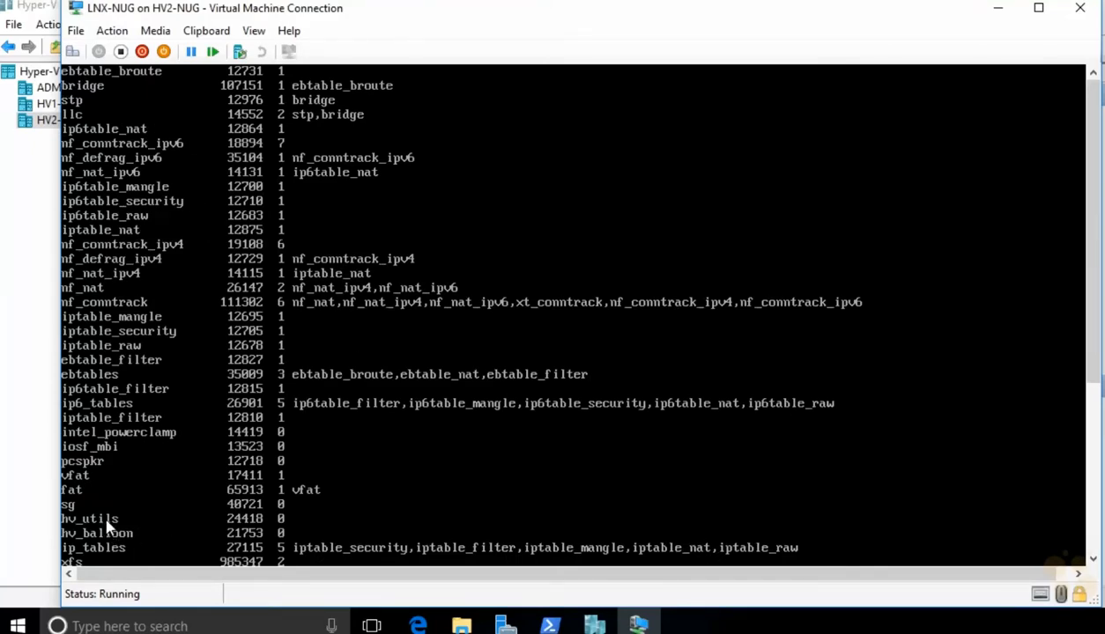
{"action": "left_click_drag", "start_coordinate": [1092, 334], "coordinate": [1080, 528]}
{"action": "key", "text": "Return"}
{"action": "key", "text": "Return"}
{"action": "key", "text": "Return"}
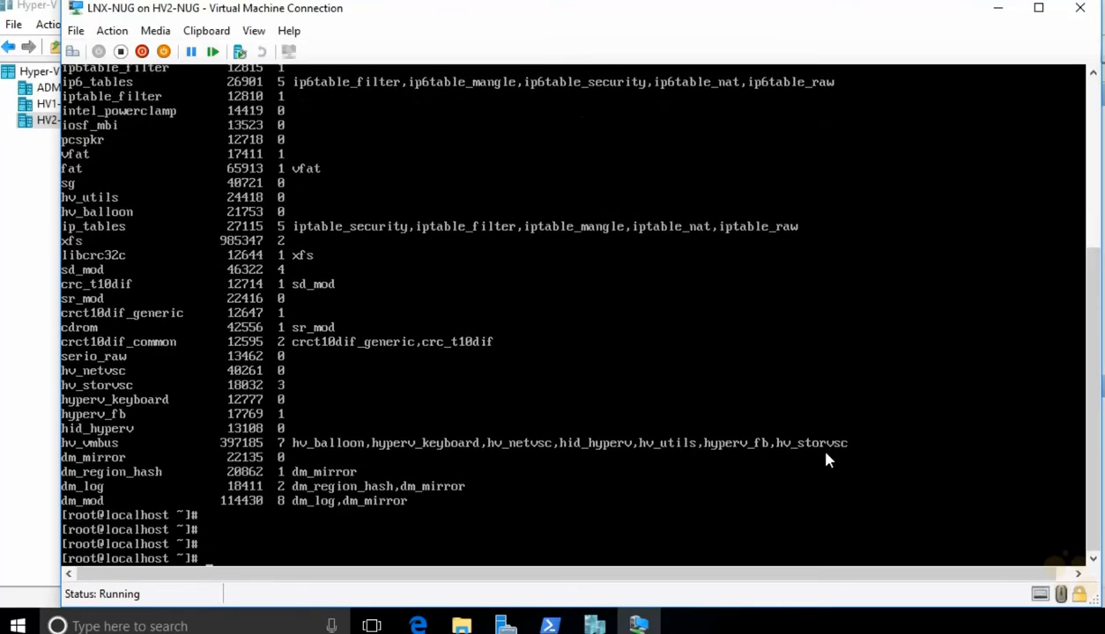
{"action": "type", "text": "/sbin/modinfo "}
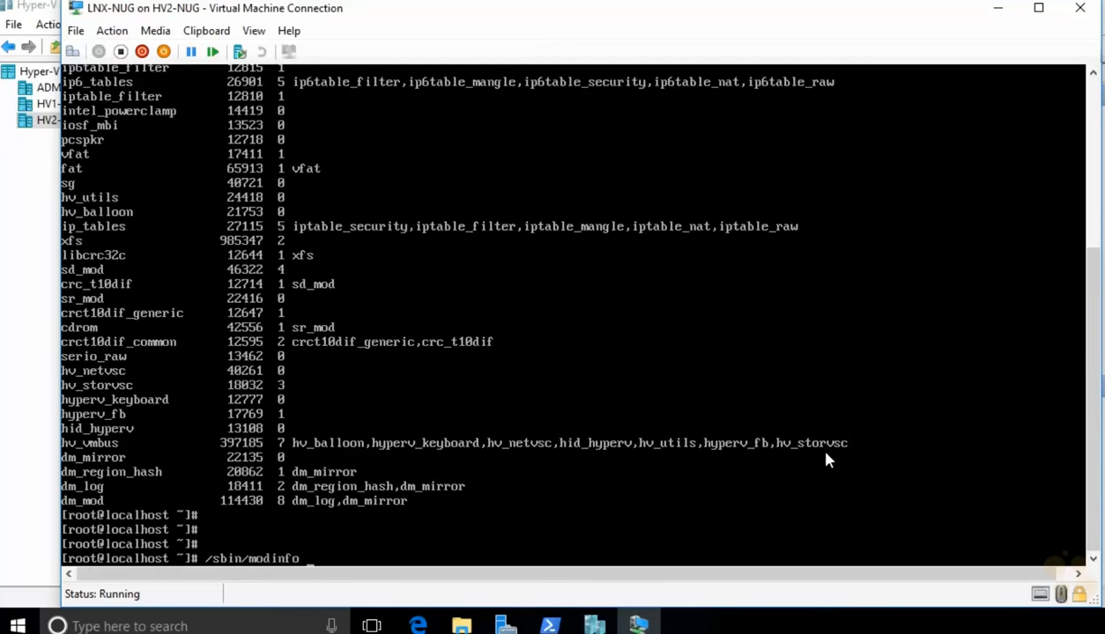
{"action": "type", "text": "hv_vmbus"}
{"action": "key", "text": "Return"}
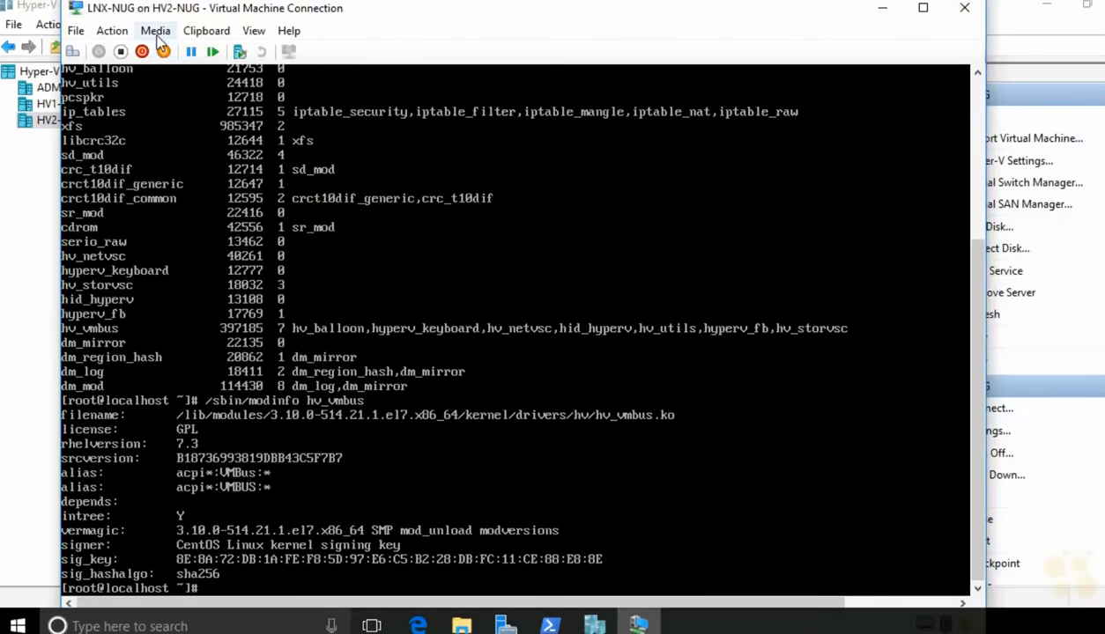
Step: Insert V:\isos\lis4.2.iso into the VM's DVD drive
{"action": "left_click", "coordinate": [156, 31]}
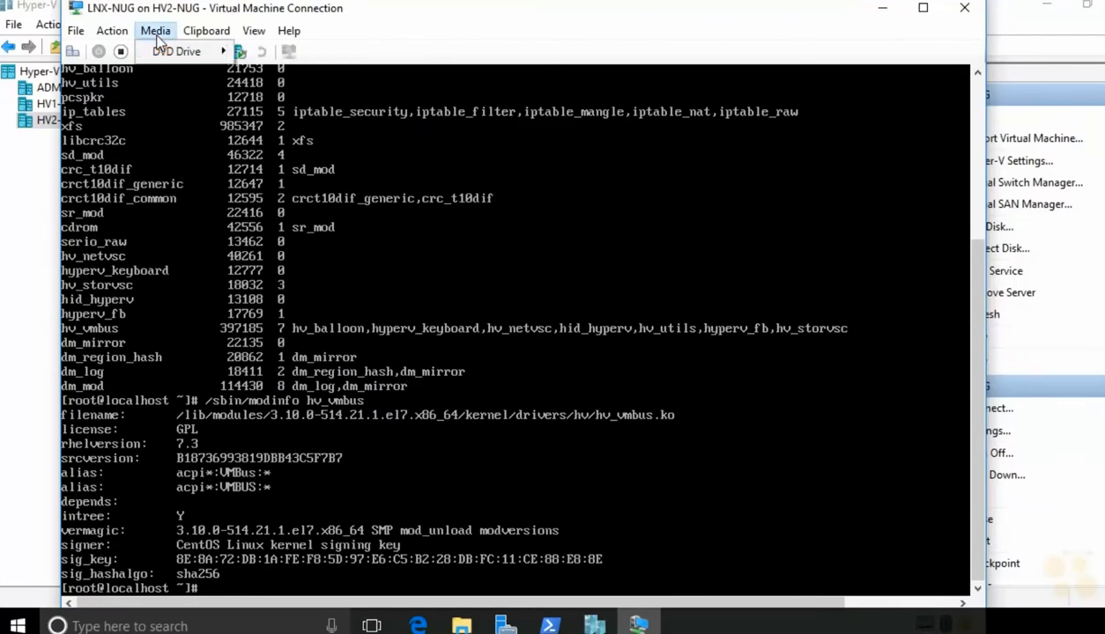
{"action": "mouse_move", "coordinate": [176, 51]}
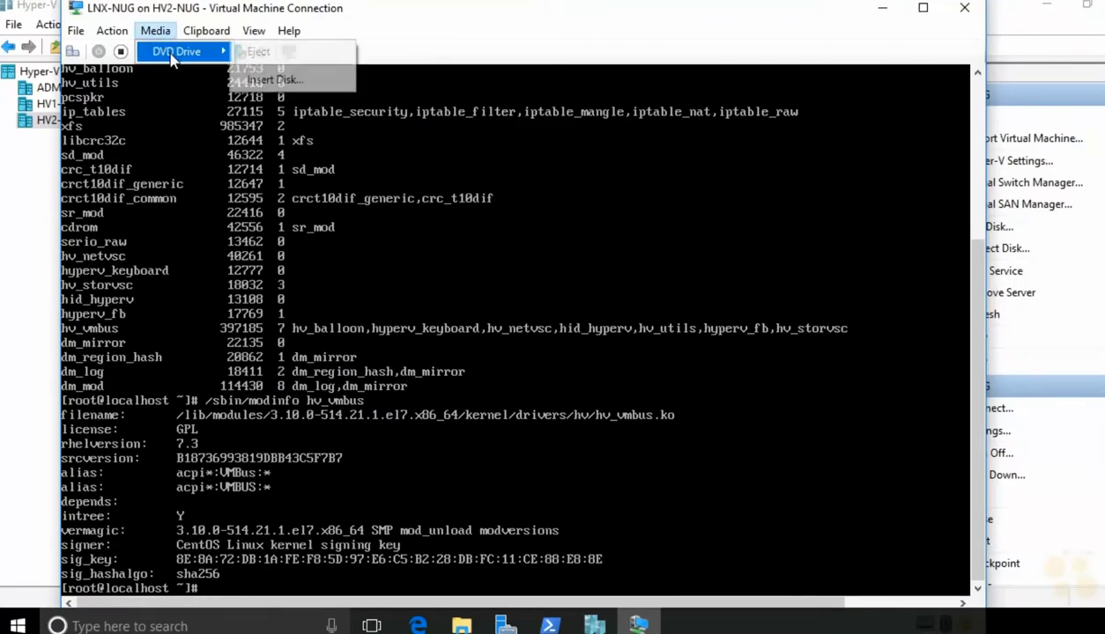
{"action": "left_click", "coordinate": [276, 80]}
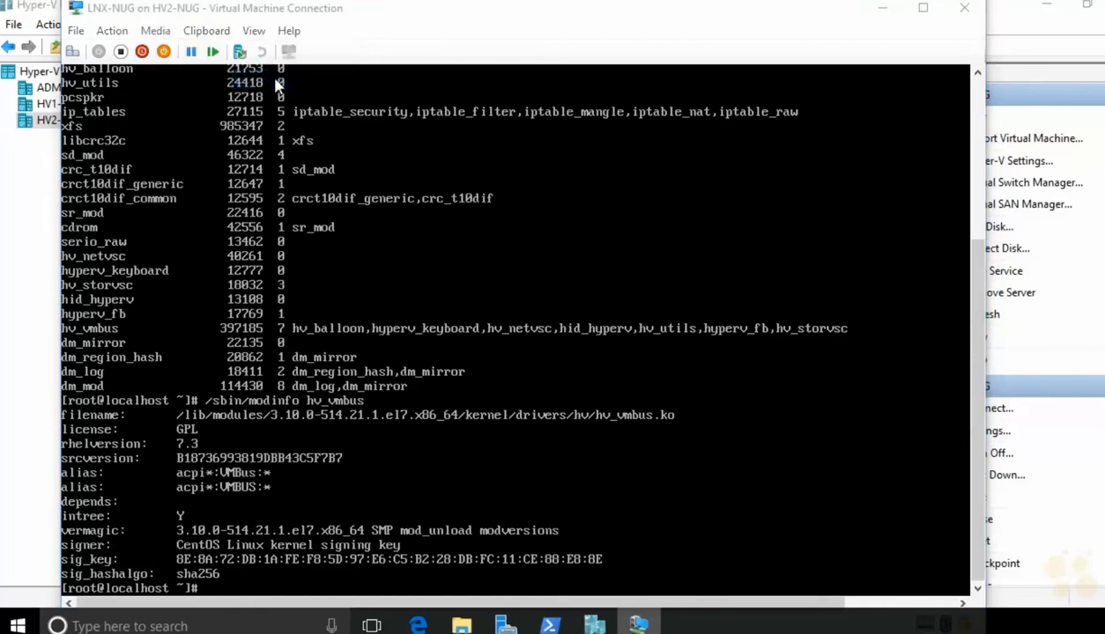
{"action": "left_click", "coordinate": [310, 215]}
{"action": "double_click", "coordinate": [309, 215]}
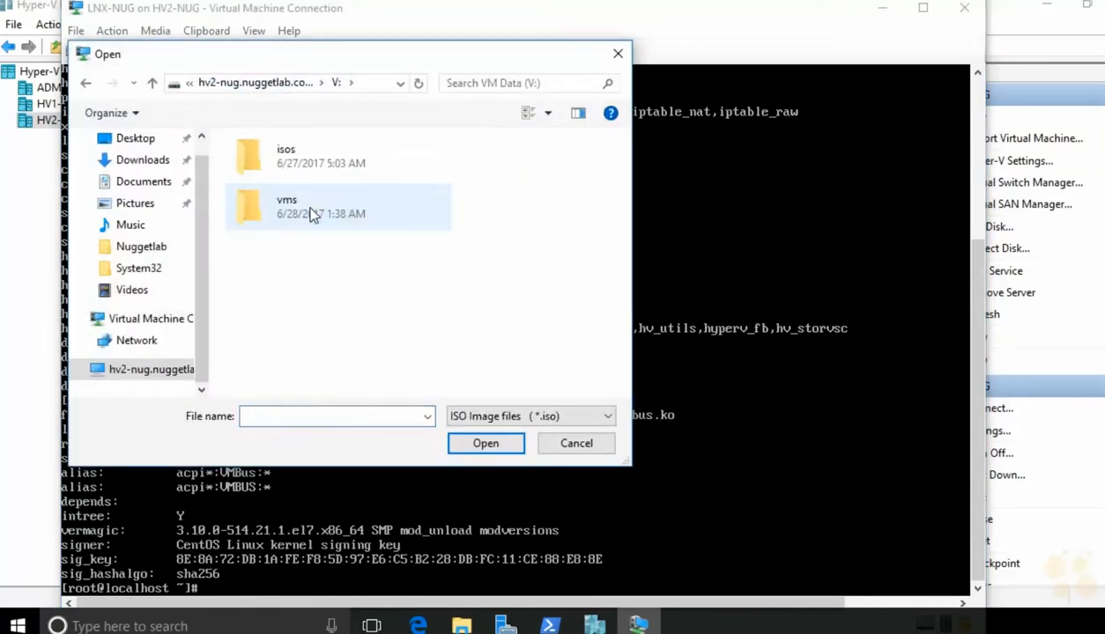
{"action": "double_click", "coordinate": [328, 167]}
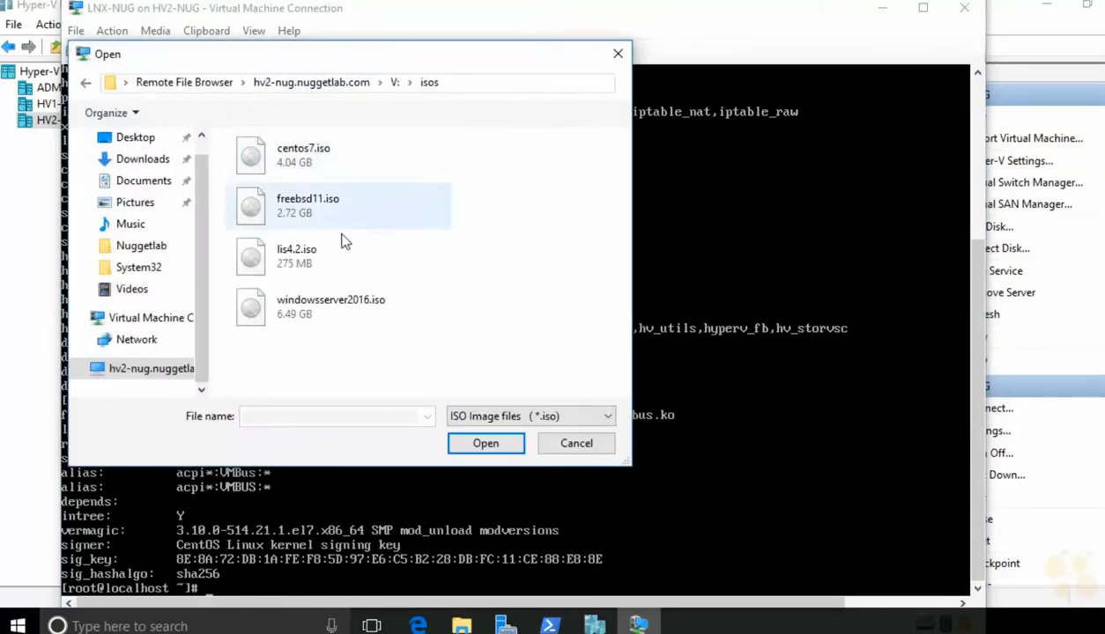
{"action": "left_click", "coordinate": [316, 252]}
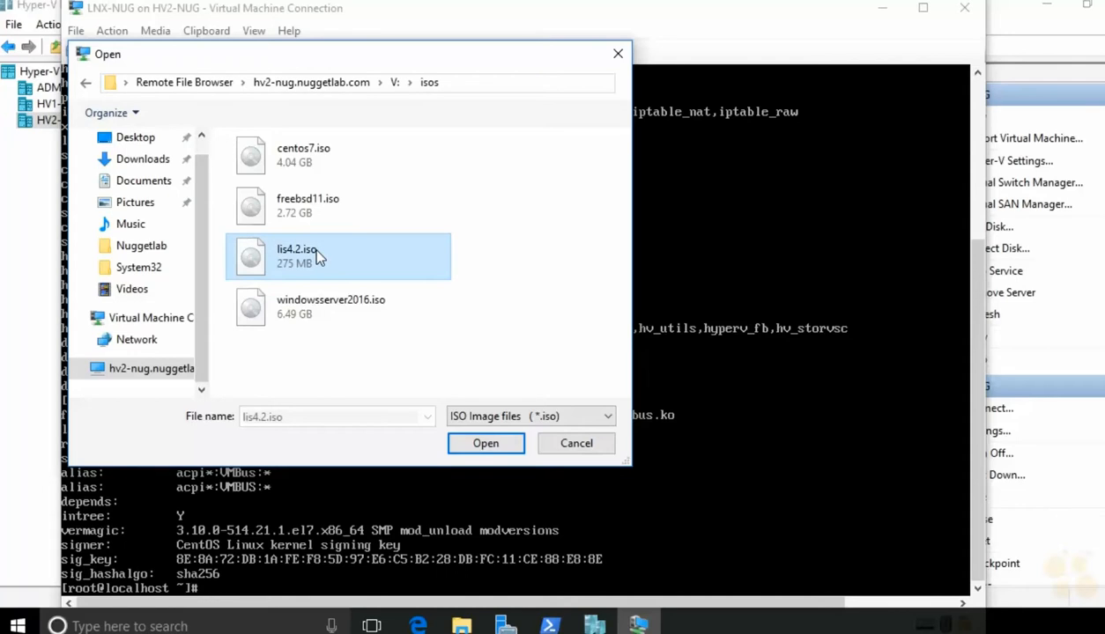
{"action": "left_click", "coordinate": [467, 444]}
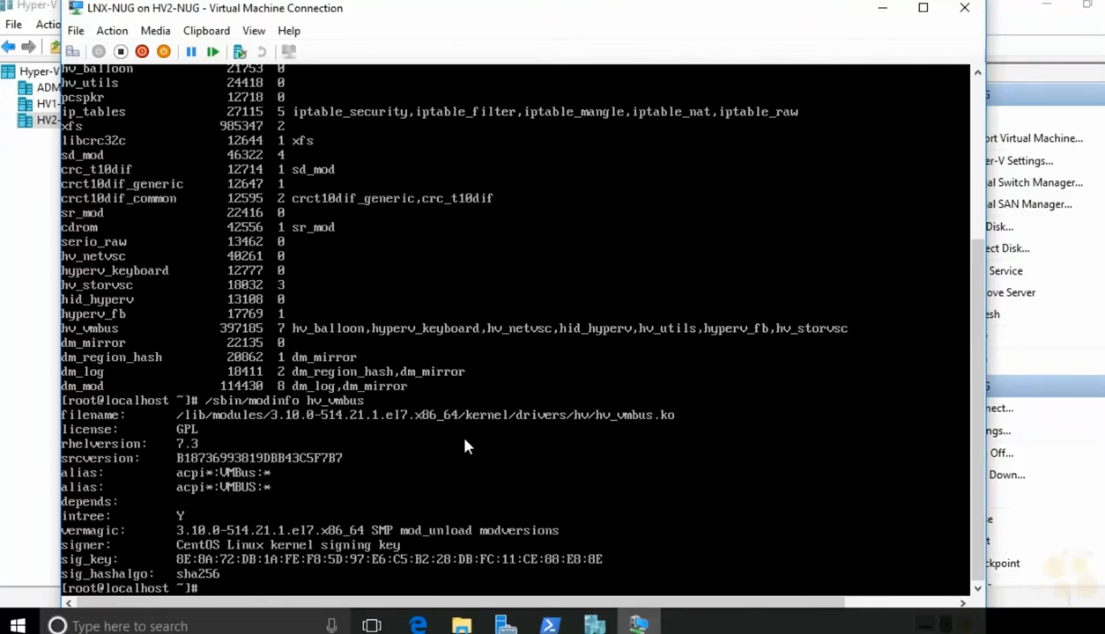
Step: Mount /dev/cdrom at /media, change into /media and list the disc contents
{"action": "key", "text": "Return"}
{"action": "key", "text": "Return"}
{"action": "key", "text": "Return"}
{"action": "key", "text": "Return"}
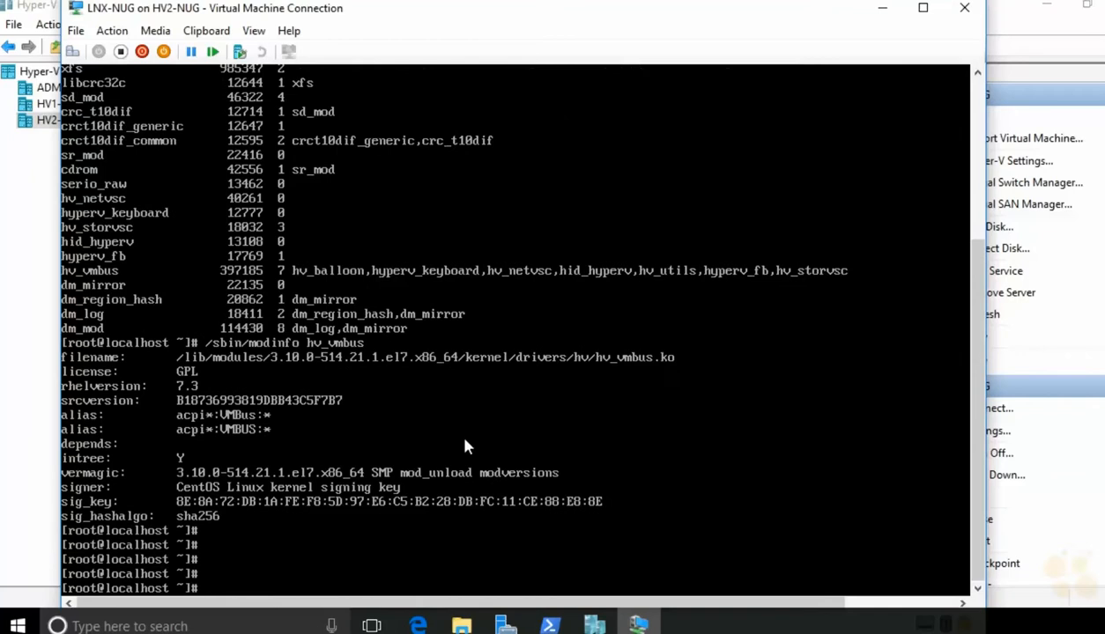
{"action": "type", "text": "mount /dev/cdro"}
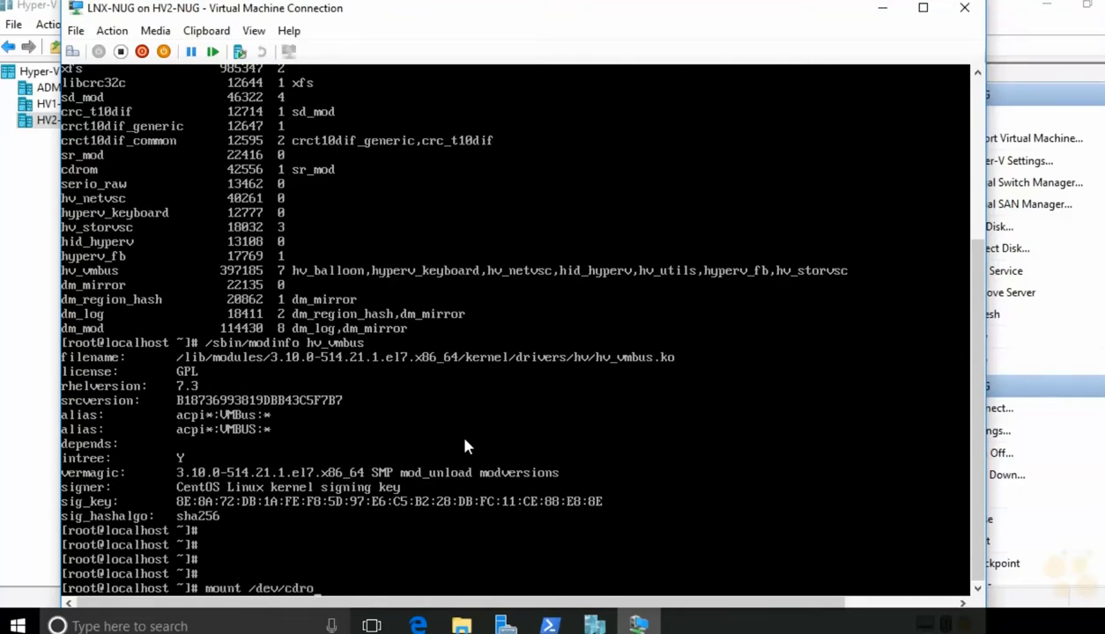
{"action": "type", "text": "m /mdeia"}
{"action": "key", "text": "BackSpace"}
{"action": "key", "text": "BackSpace"}
{"action": "key", "text": "BackSpace"}
{"action": "key", "text": "BackSpace"}
{"action": "key", "text": "BackSpace"}
{"action": "type", "text": "ed"}
{"action": "key", "text": "BackSpace"}
{"action": "key", "text": "BackSpace"}
{"action": "type", "text": "media"}
{"action": "key", "text": "Return"}
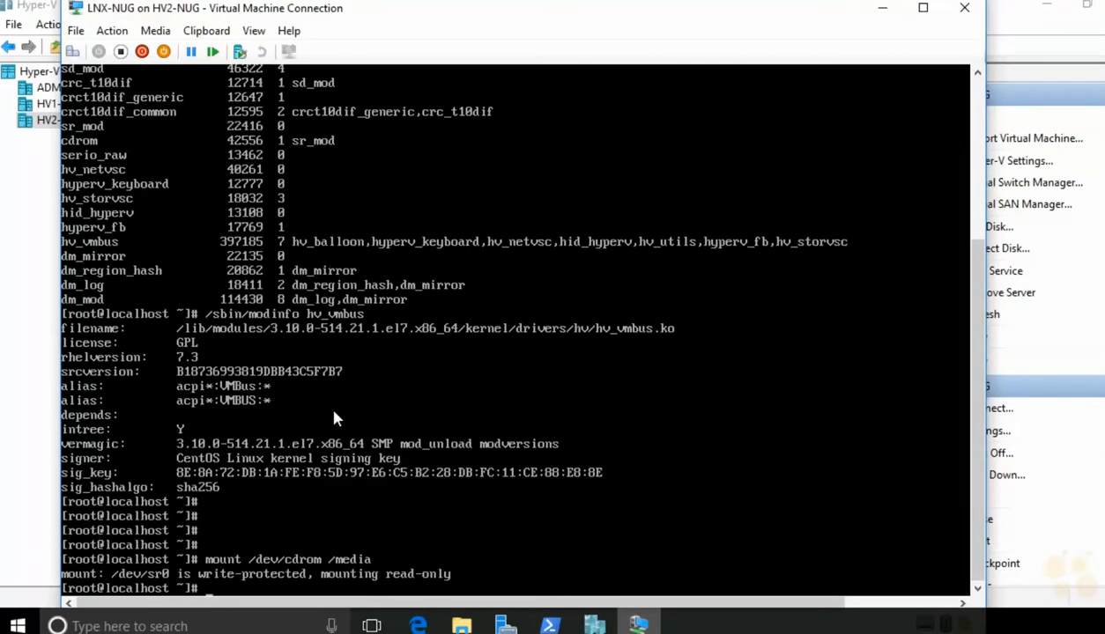
{"action": "type", "text": "cd /media"}
{"action": "key", "text": "Return"}
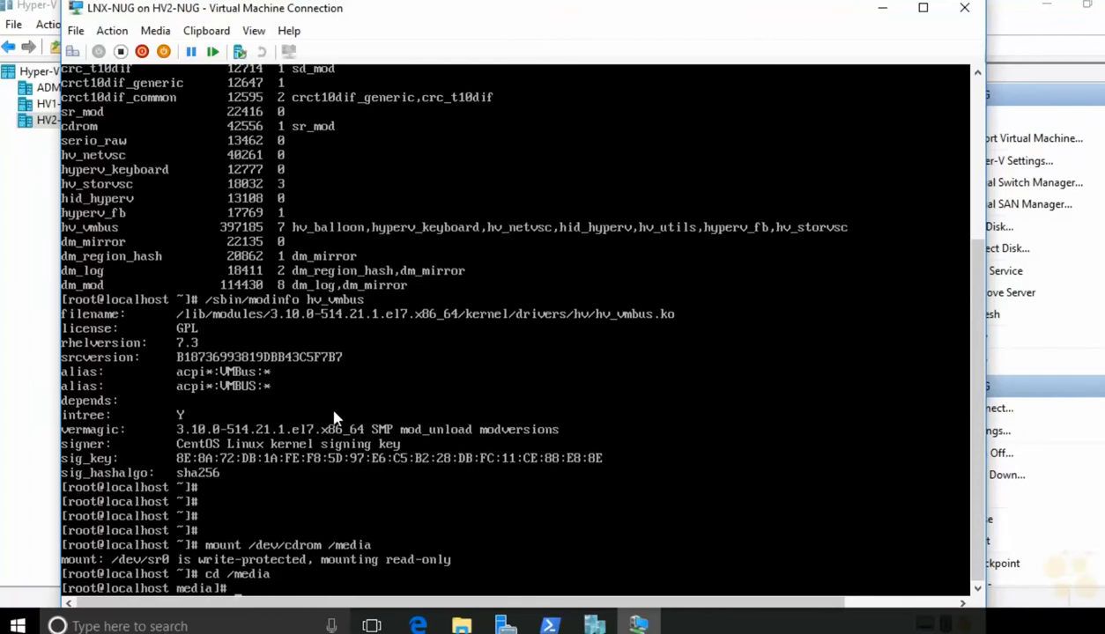
{"action": "type", "text": "ls"}
{"action": "key", "text": "Return"}
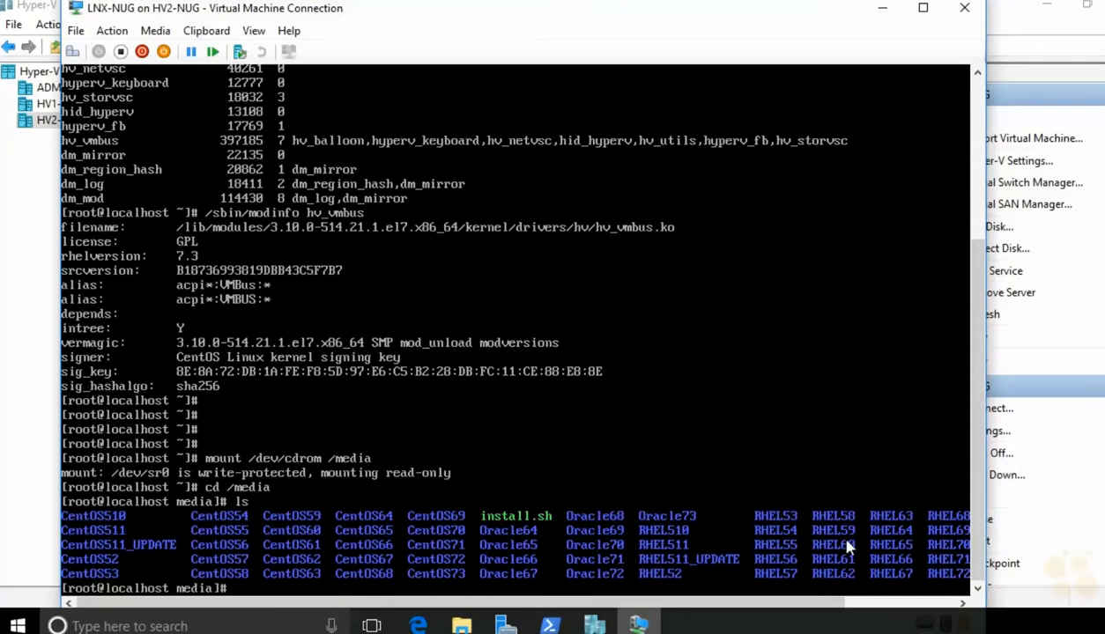
Step: Run ./install.sh to install LIS 4.2, then reboot the VM
{"action": "key", "text": "Return"}
{"action": "key", "text": "Return"}
{"action": "key", "text": "Return"}
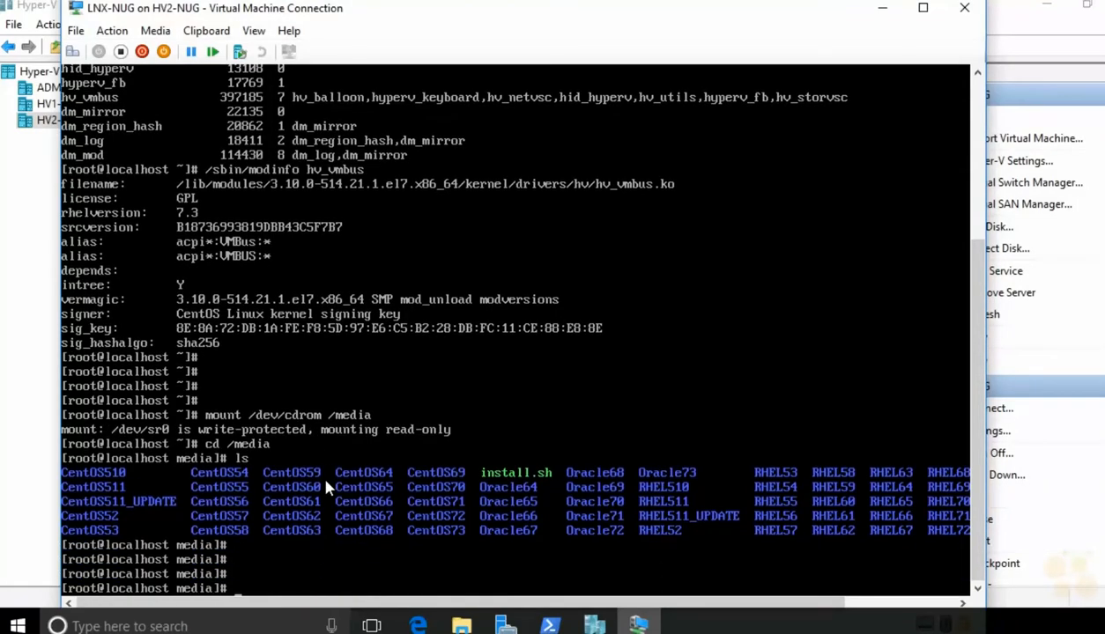
{"action": "type", "text": "./i"}
{"action": "type", "text": "nstall.sh"}
{"action": "key", "text": "Return"}
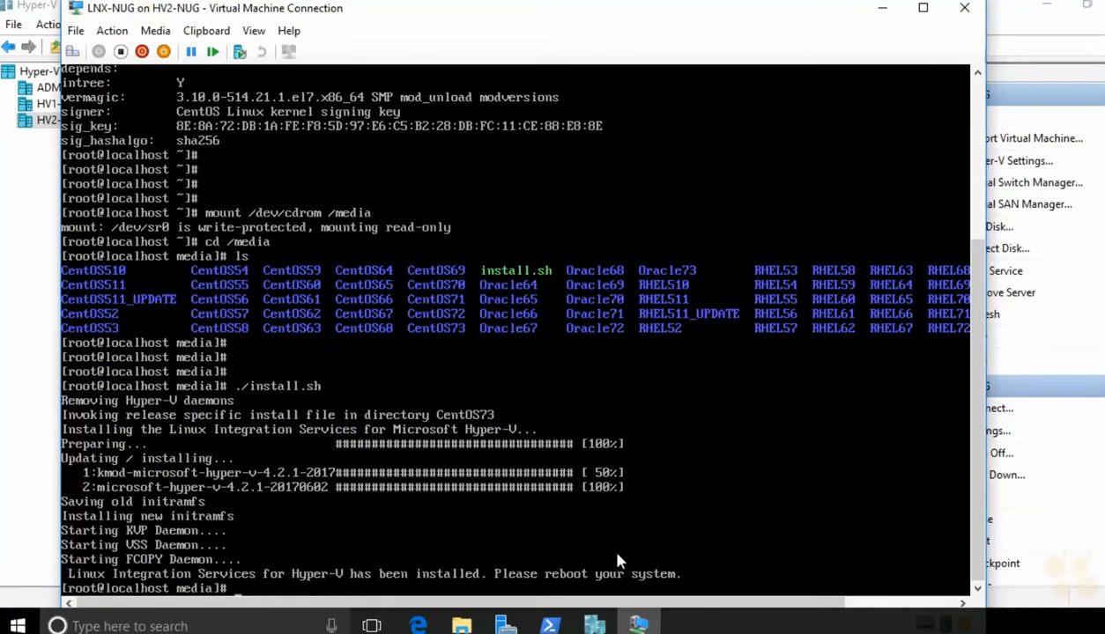
{"action": "type", "text": "t"}
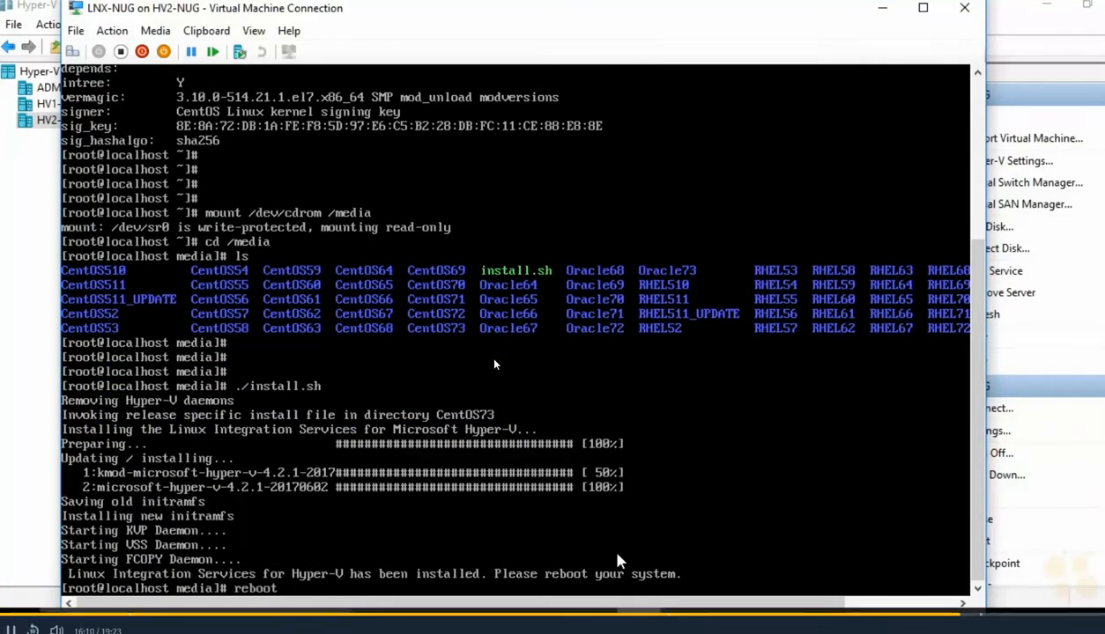
{"action": "key", "text": "Return"}
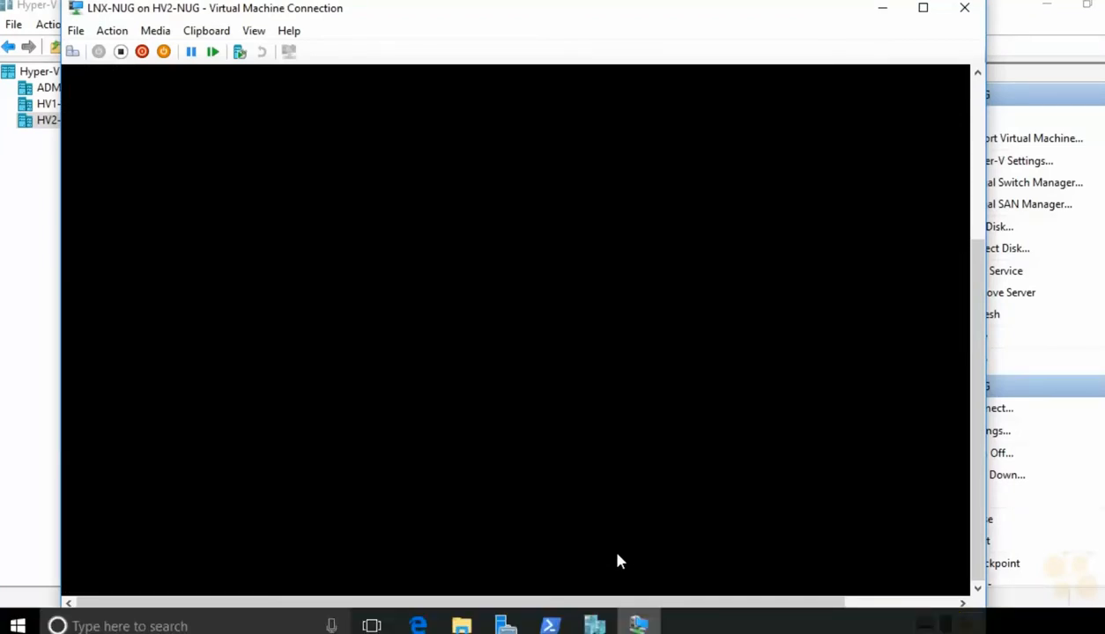
Step: Boot CentOS, log in as root and rerun /sbin/modinfo hv_vmbus, showing version 4.2.1
{"action": "key", "text": "Return"}
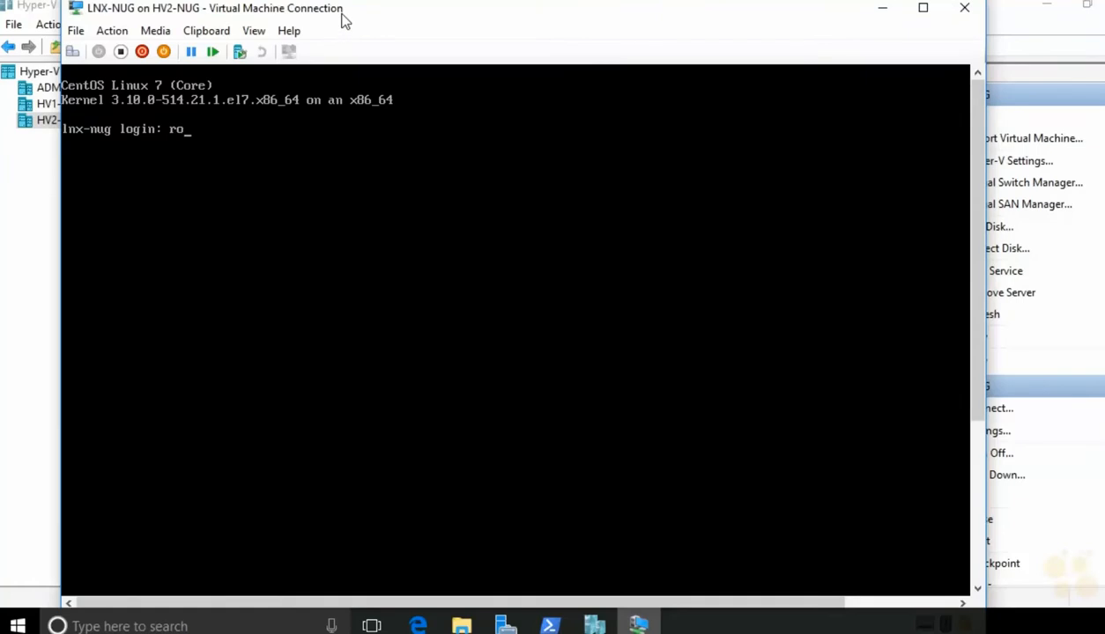
{"action": "type", "text": "ot"}
{"action": "key", "text": "Return"}
{"action": "key", "text": "Return"}
{"action": "key", "text": "Up"}
{"action": "key", "text": "Up"}
{"action": "key", "text": "Up"}
{"action": "key", "text": "Up"}
{"action": "key", "text": "Up"}
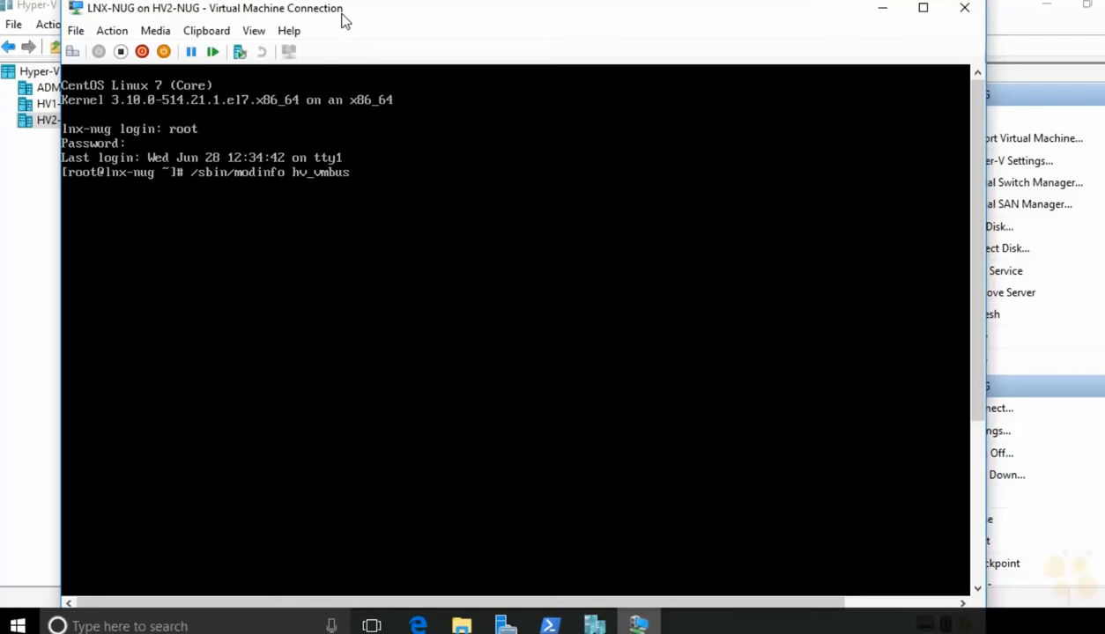
{"action": "key", "text": "Return"}
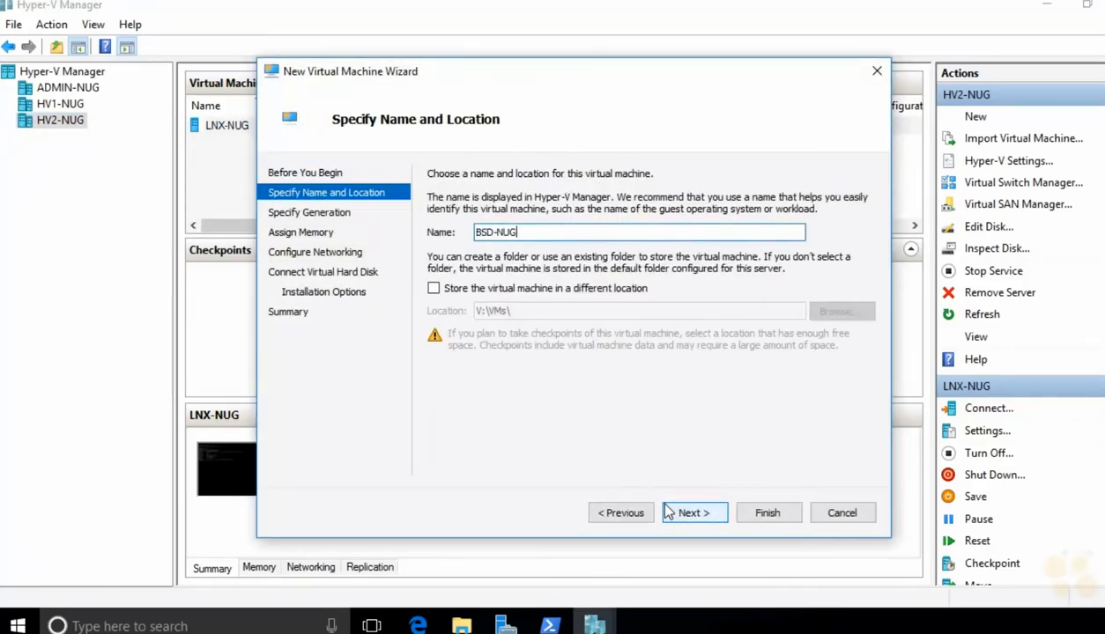
Step: Give BSD-NUG Generation 1, 2048 MB memory, no network and a 30 GB virtual disk
{"action": "left_click", "coordinate": [693, 513]}
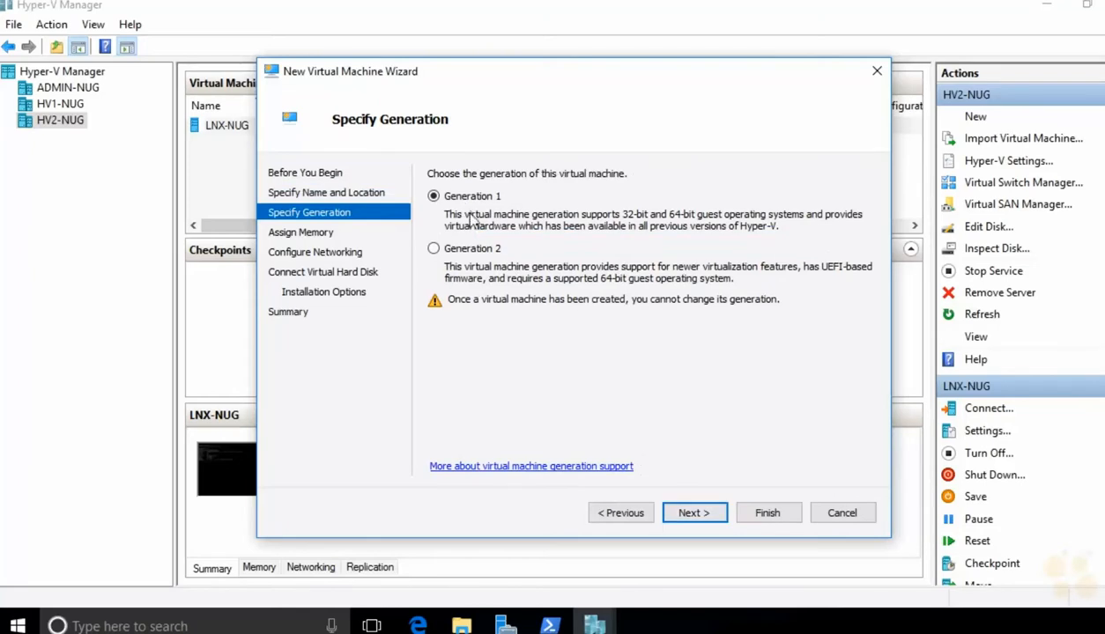
{"action": "left_click", "coordinate": [685, 515]}
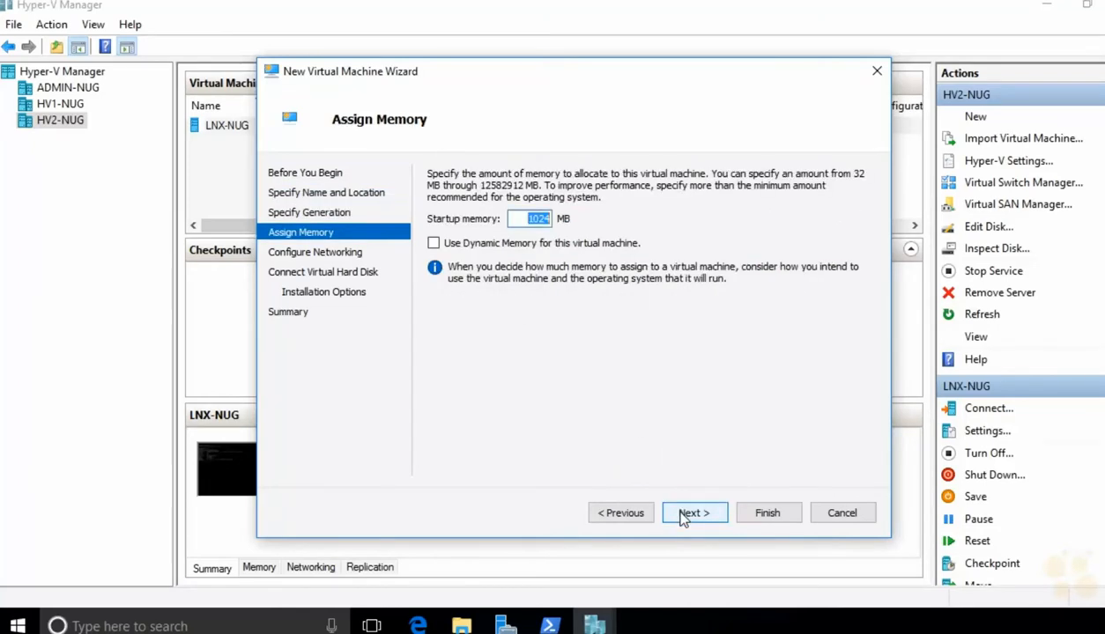
{"action": "type", "text": "2048"}
{"action": "left_click", "coordinate": [683, 517]}
{"action": "left_click", "coordinate": [684, 515]}
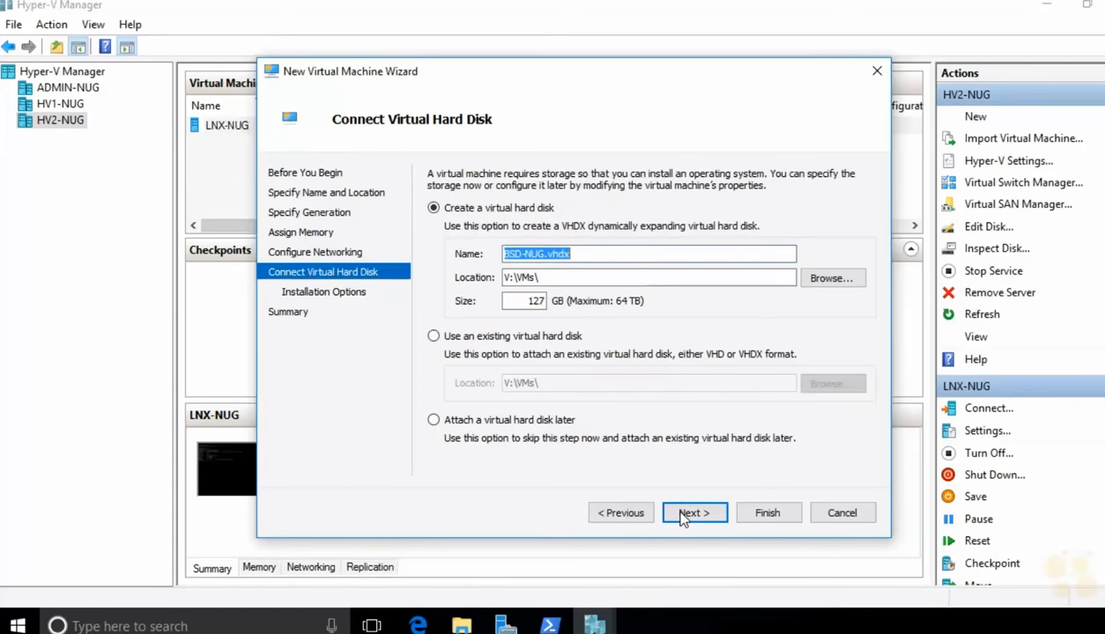
{"action": "left_click_drag", "start_coordinate": [527, 302], "coordinate": [563, 304]}
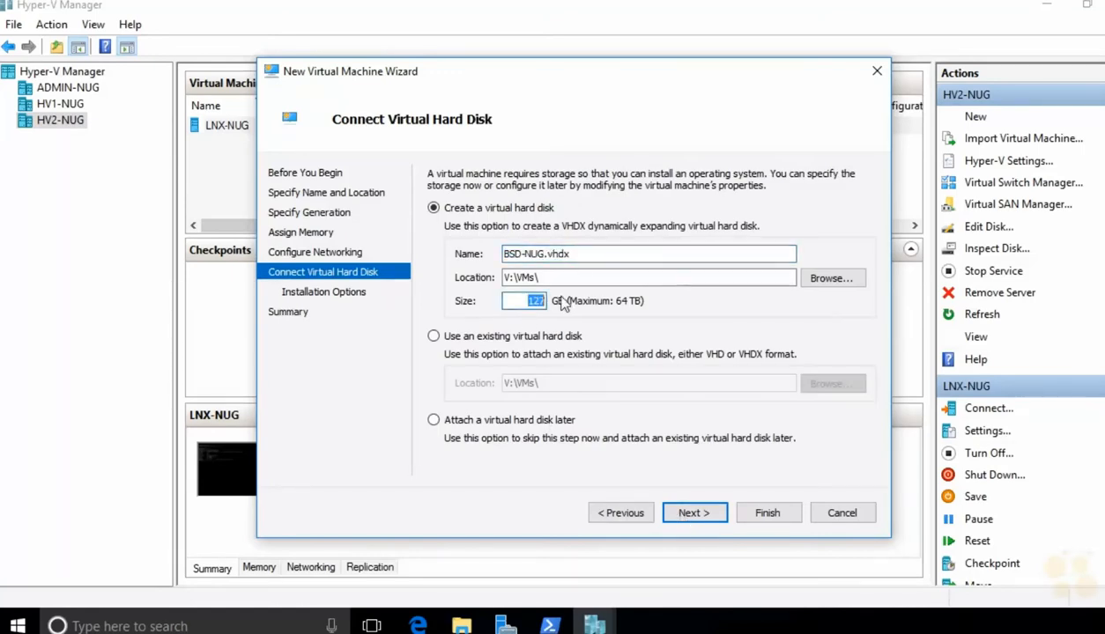
{"action": "type", "text": "30"}
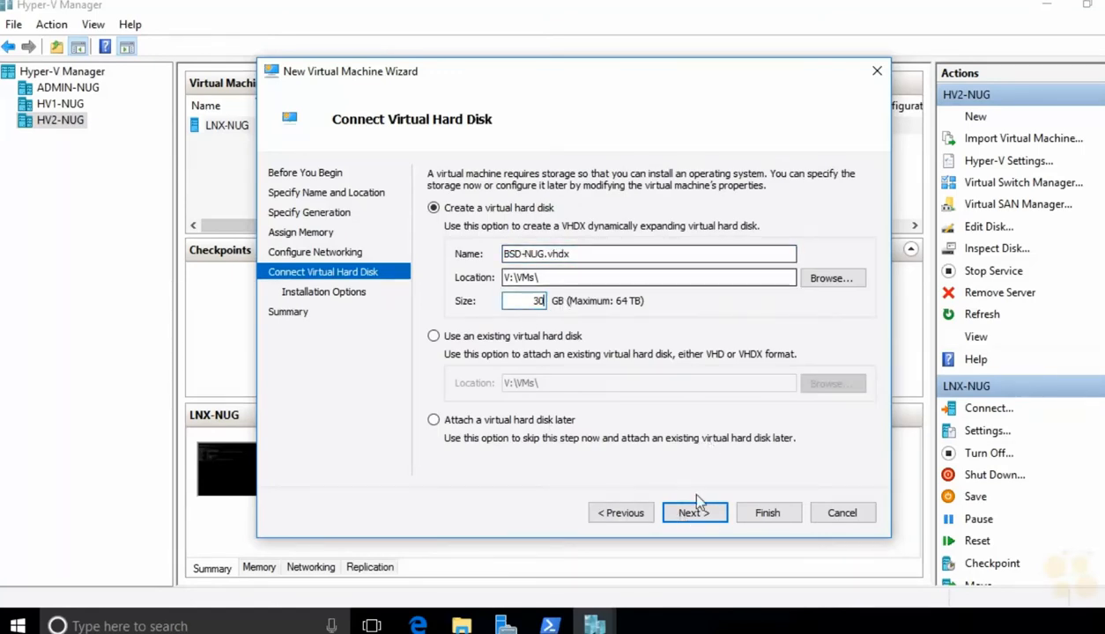
{"action": "left_click", "coordinate": [695, 514]}
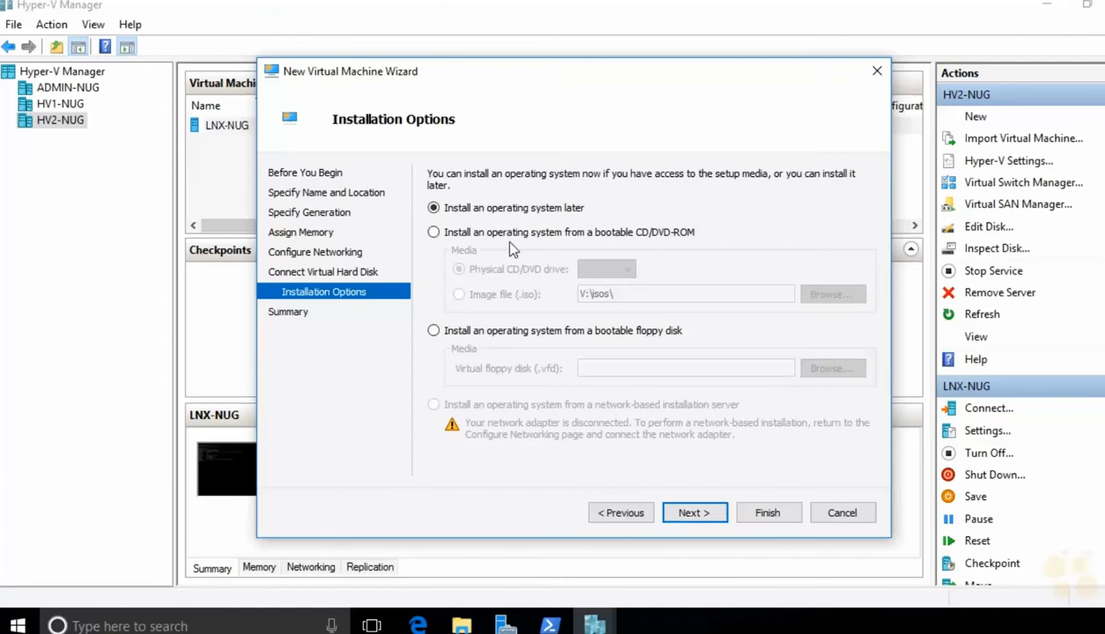
Step: Set freebsd11.iso as the install image and finish creating the VM
{"action": "left_click", "coordinate": [501, 234]}
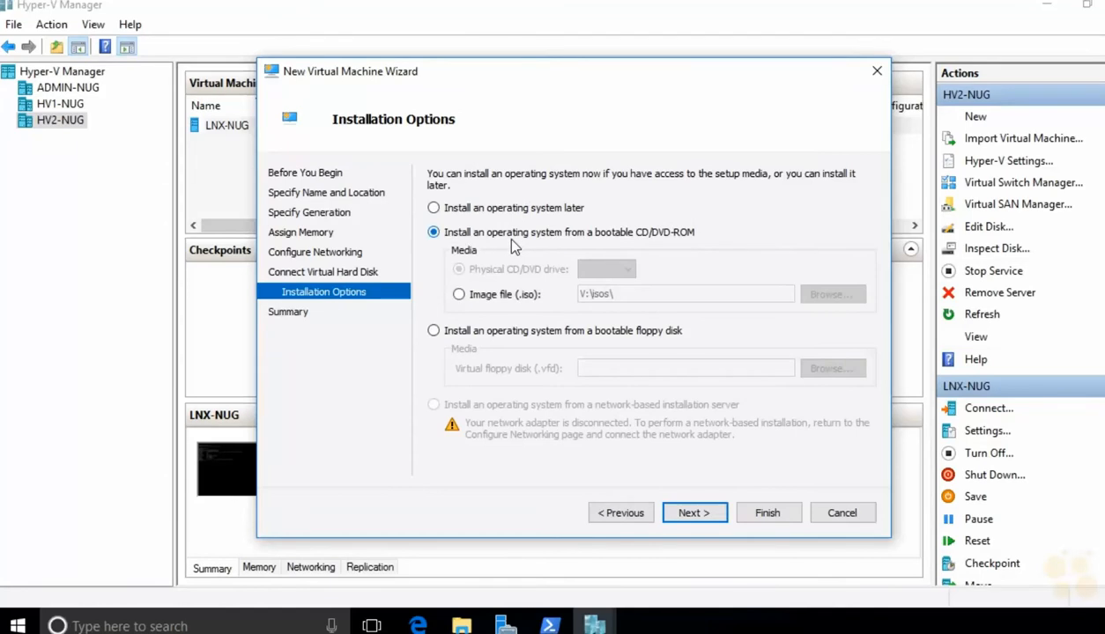
{"action": "left_click", "coordinate": [523, 299]}
{"action": "left_click", "coordinate": [832, 294]}
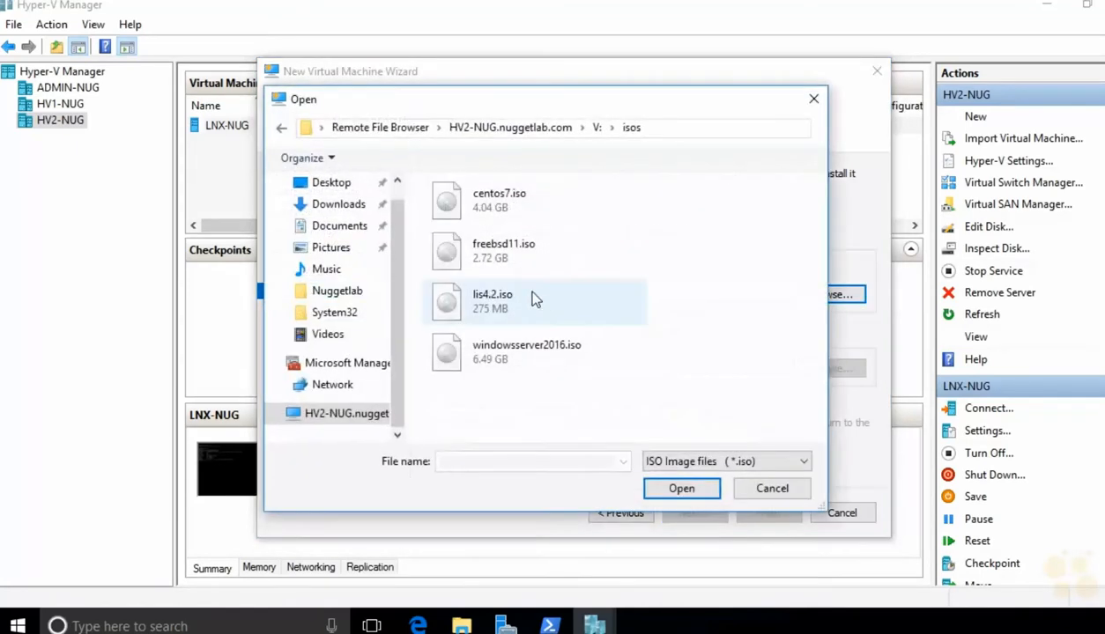
{"action": "left_click", "coordinate": [504, 253]}
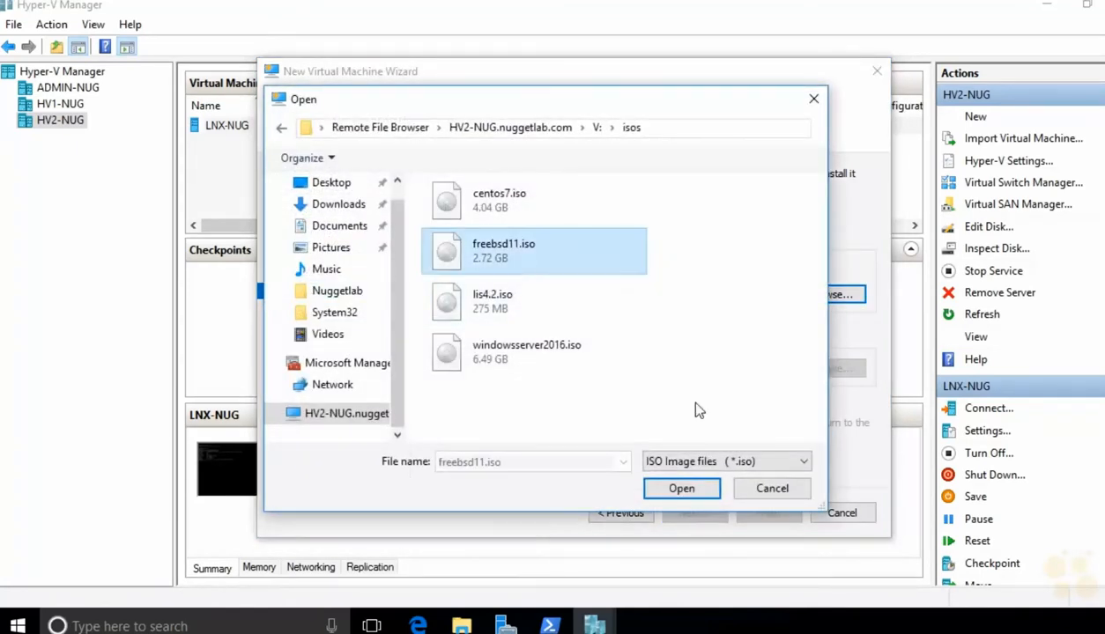
{"action": "left_click", "coordinate": [676, 490]}
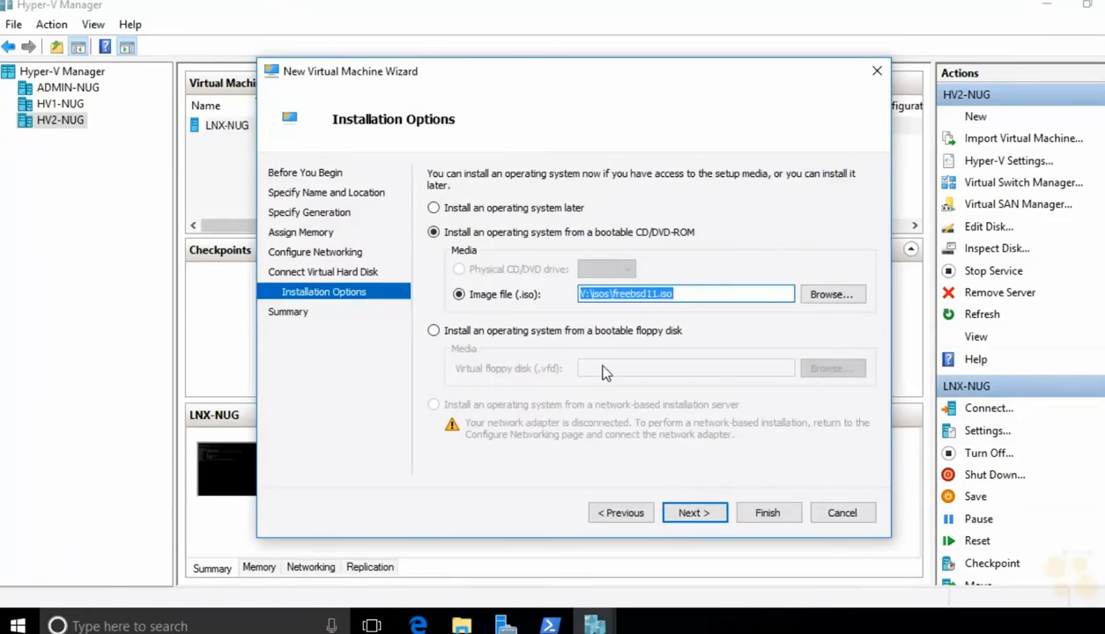
{"action": "left_click", "coordinate": [696, 518]}
{"action": "left_click", "coordinate": [754, 516]}
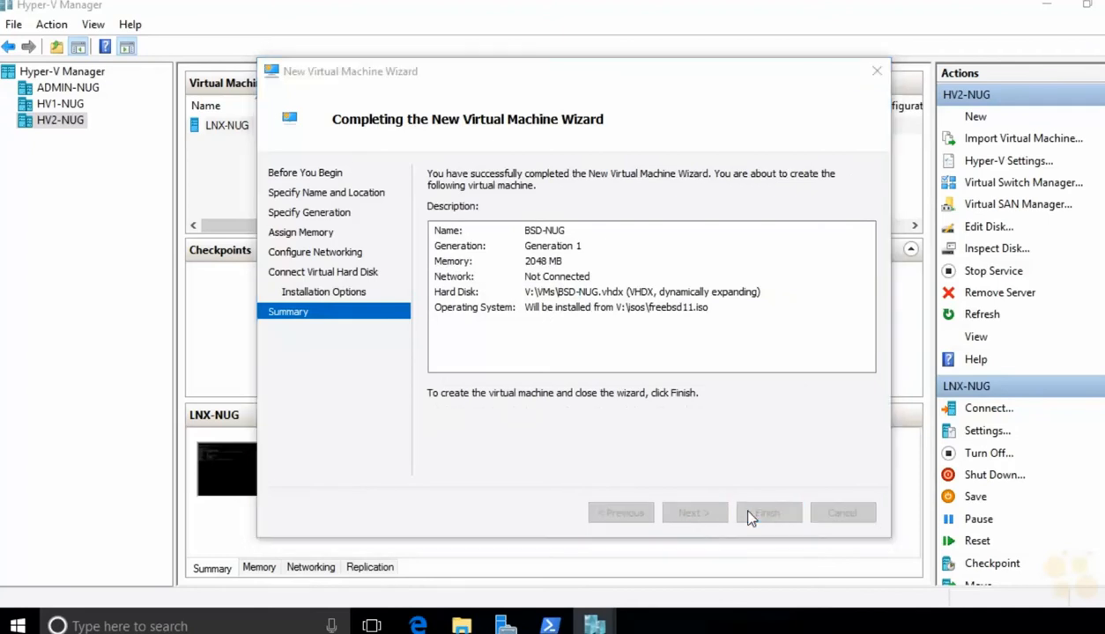
{"action": "right_click", "coordinate": [312, 124]}
Step: Connect to BSD-NUG, start it, and boot straight from the FreeBSD boot menu
{"action": "left_click", "coordinate": [314, 129]}
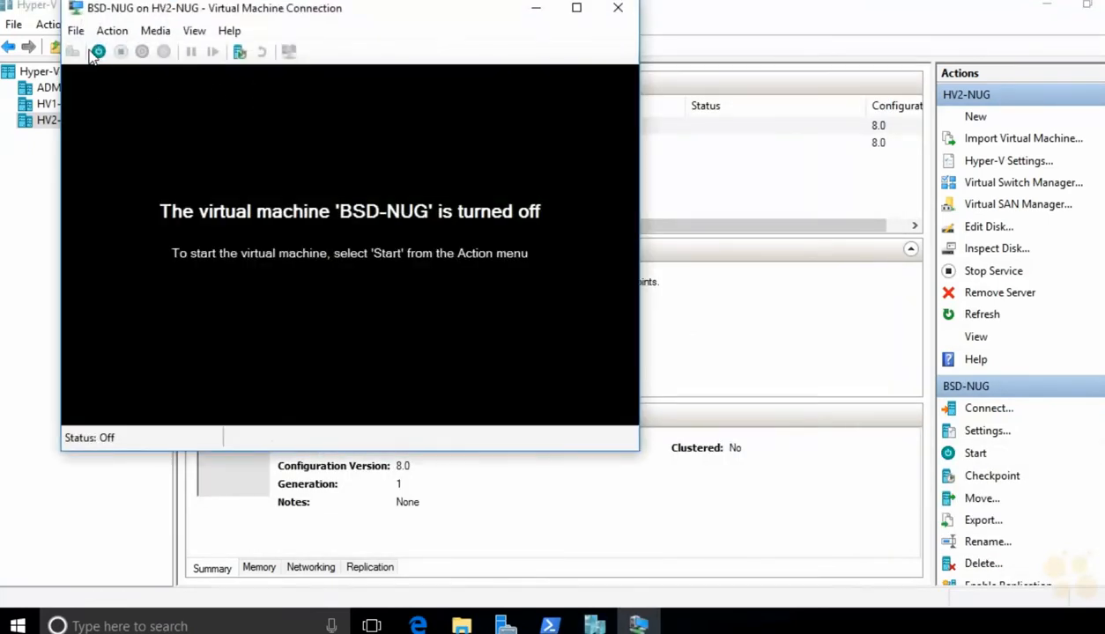
{"action": "left_click", "coordinate": [97, 52]}
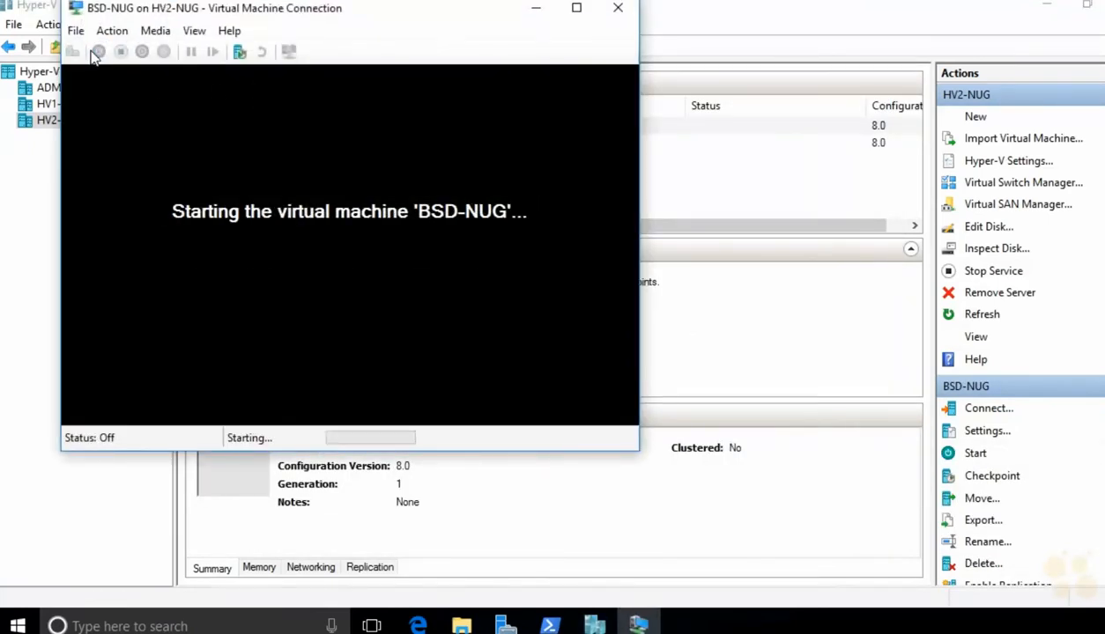
{"action": "left_click_drag", "start_coordinate": [339, 8], "coordinate": [428, 29]}
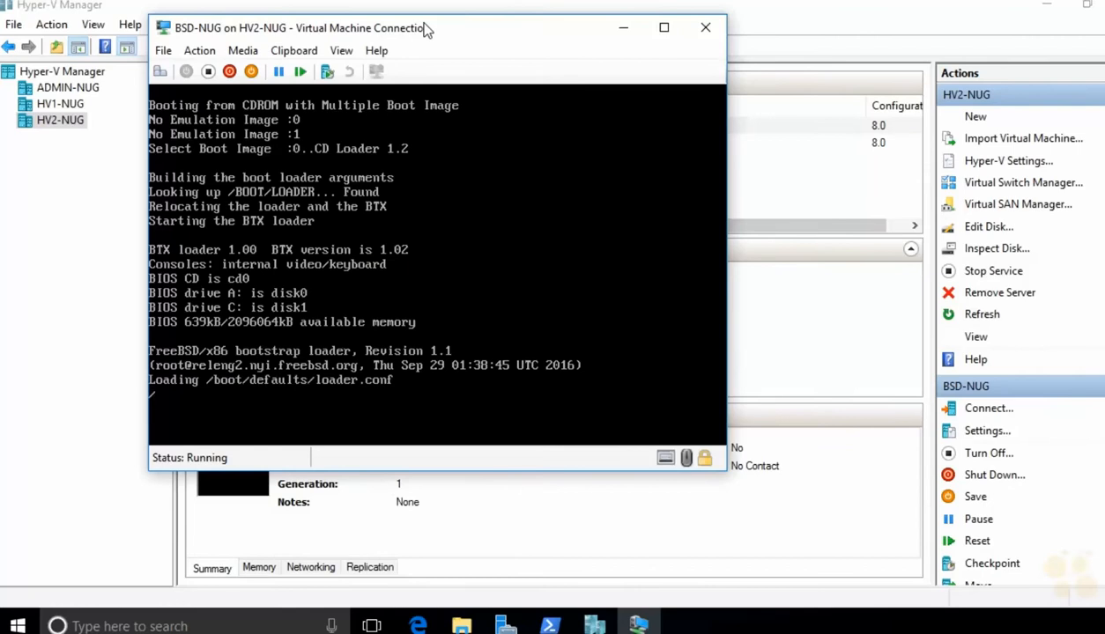
{"action": "key", "text": "Return"}
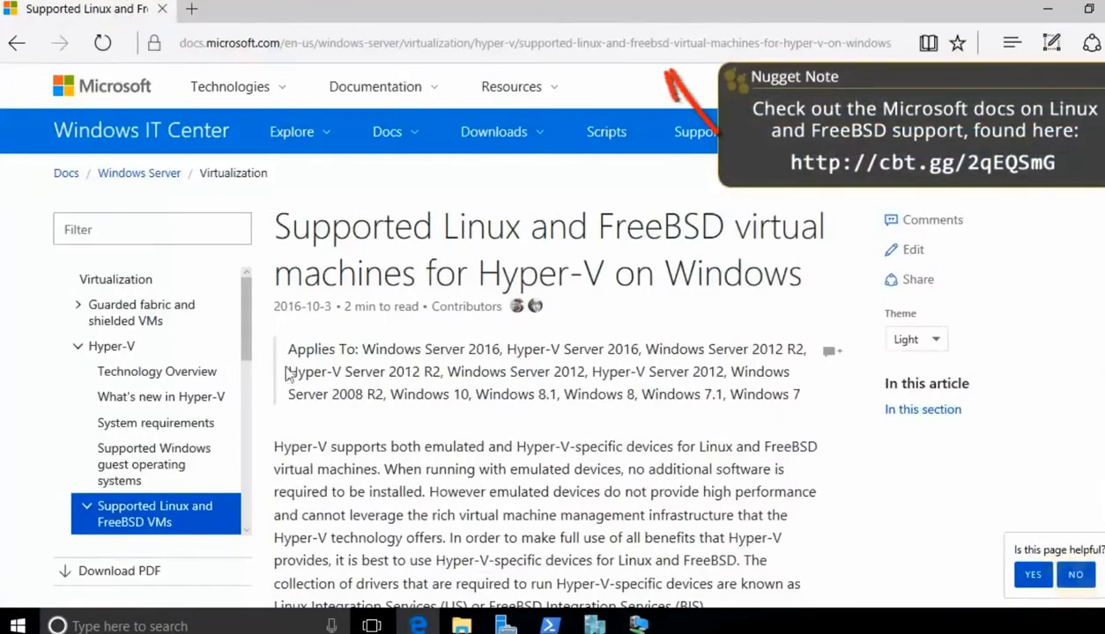
Step: Review the FreeBSD VMs support table and its Ports links, then open the CentOS/RHEL VMs article
{"action": "left_click_drag", "start_coordinate": [245, 350], "coordinate": [245, 425]}
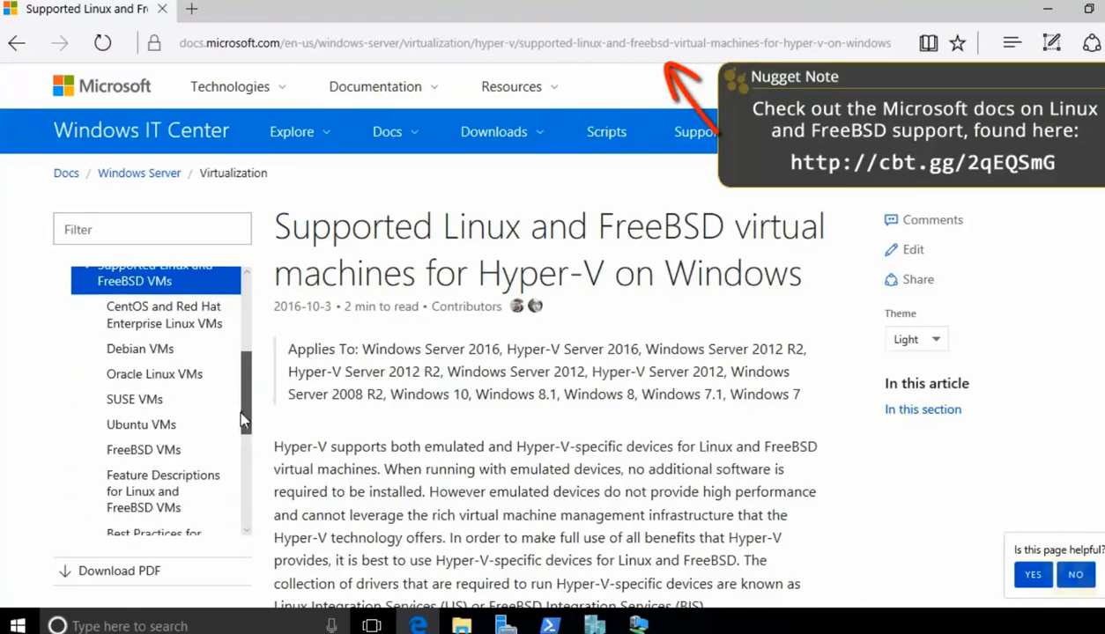
{"action": "left_click", "coordinate": [167, 452]}
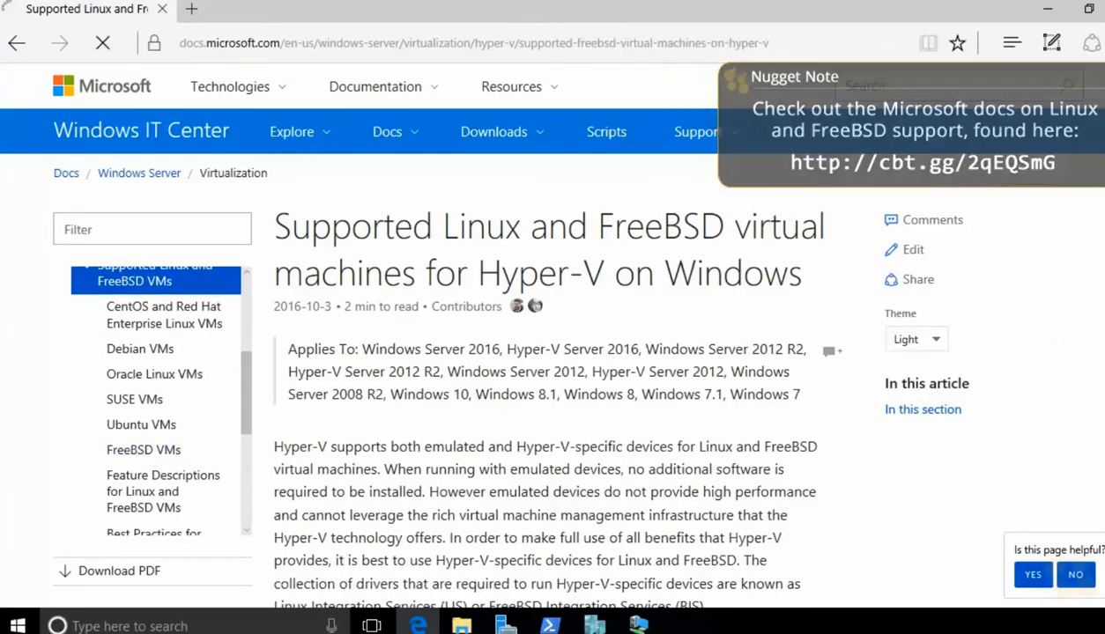
{"action": "scroll", "coordinate": [870, 280], "scroll_direction": "down", "scroll_amount": 6}
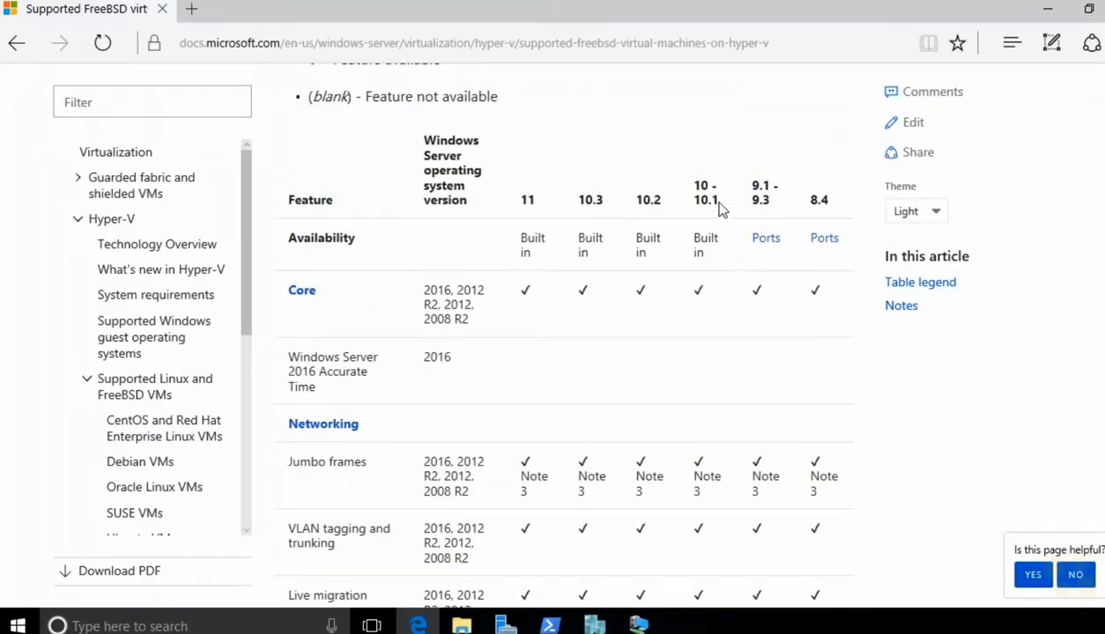
{"action": "left_click", "coordinate": [768, 243]}
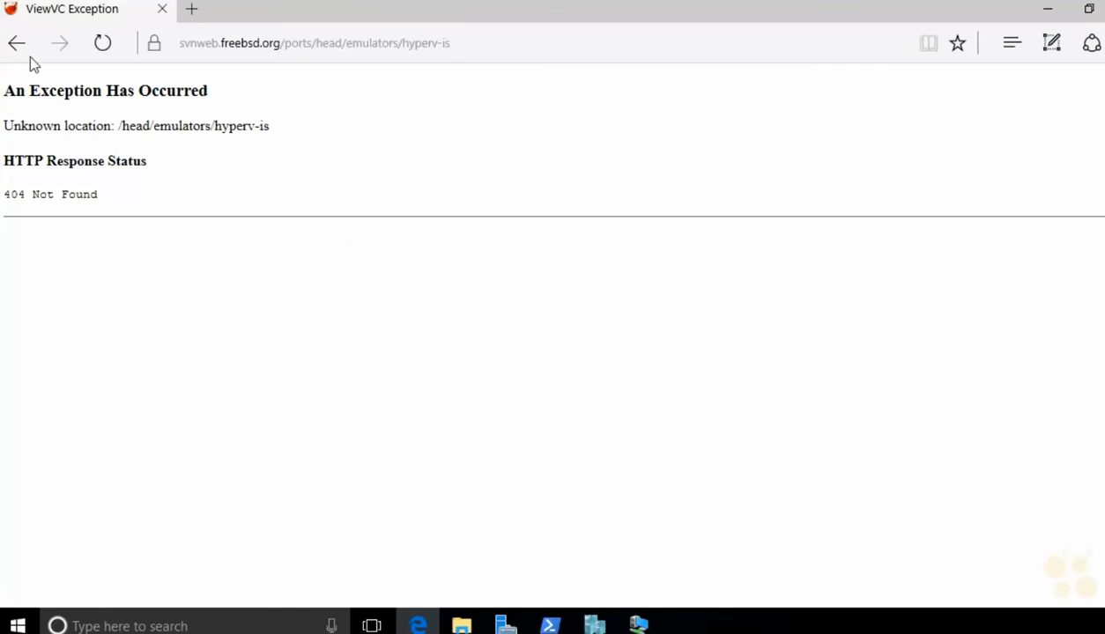
{"action": "left_click", "coordinate": [27, 53]}
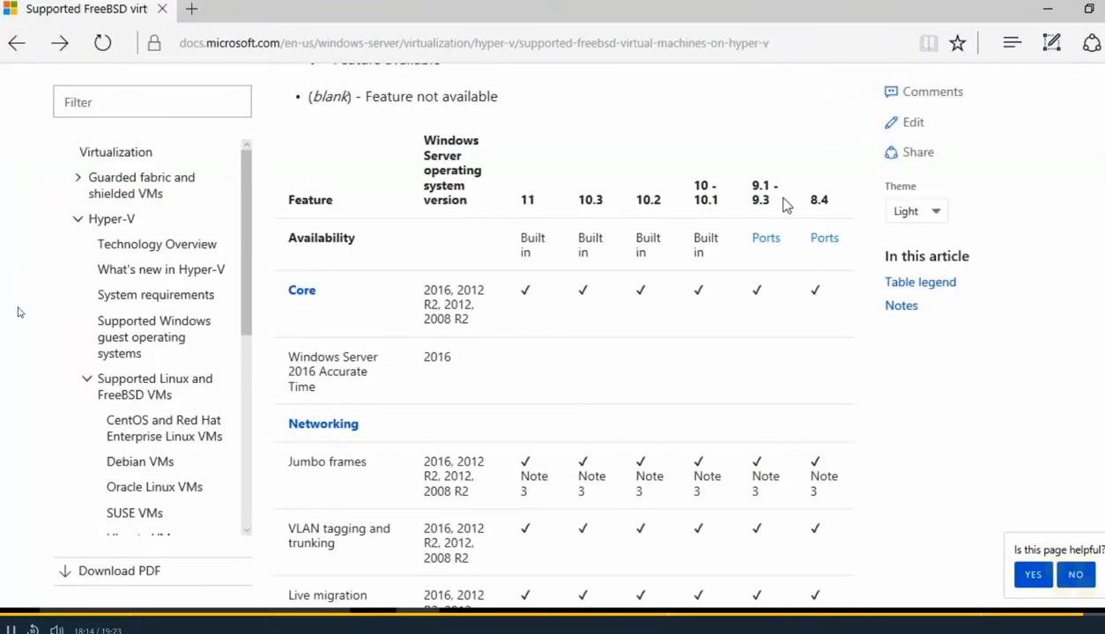
{"action": "left_click", "coordinate": [824, 239]}
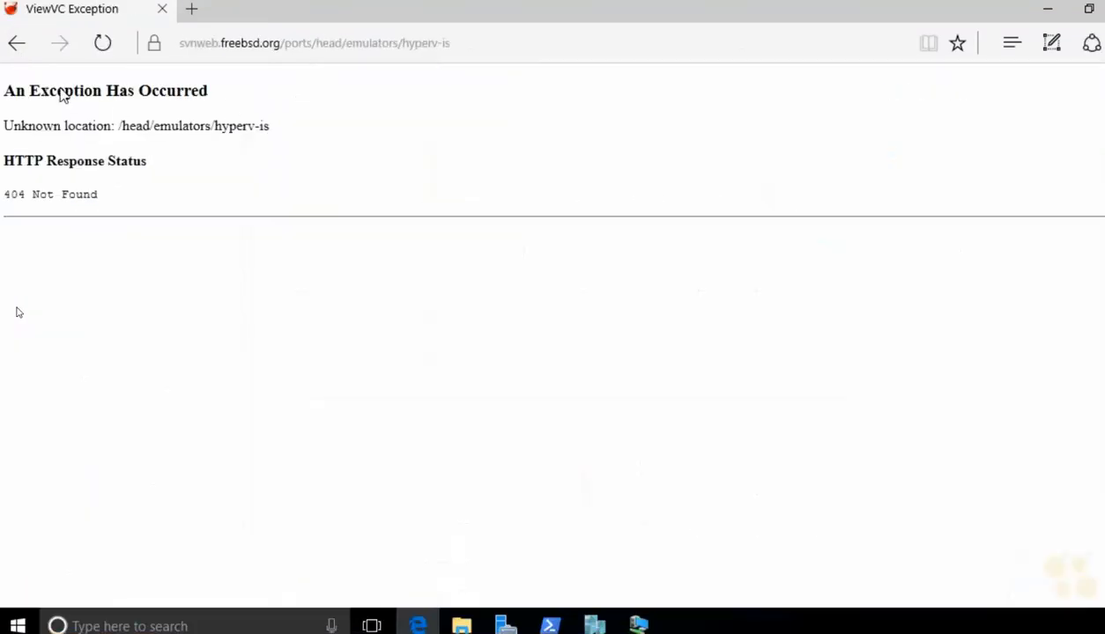
{"action": "left_click", "coordinate": [18, 48]}
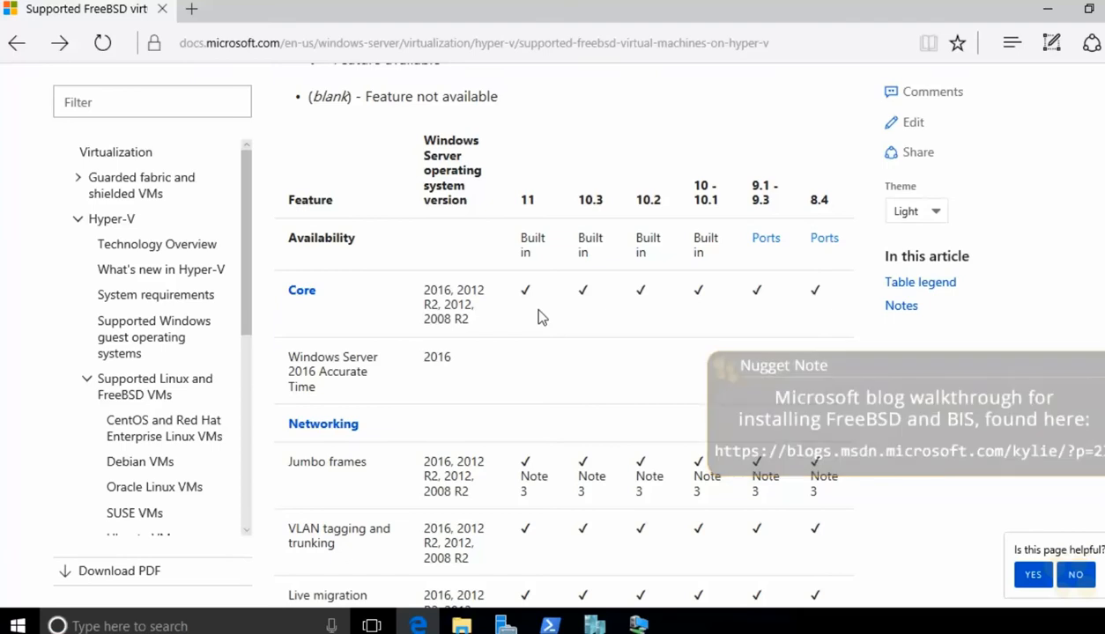
{"action": "left_click", "coordinate": [124, 416]}
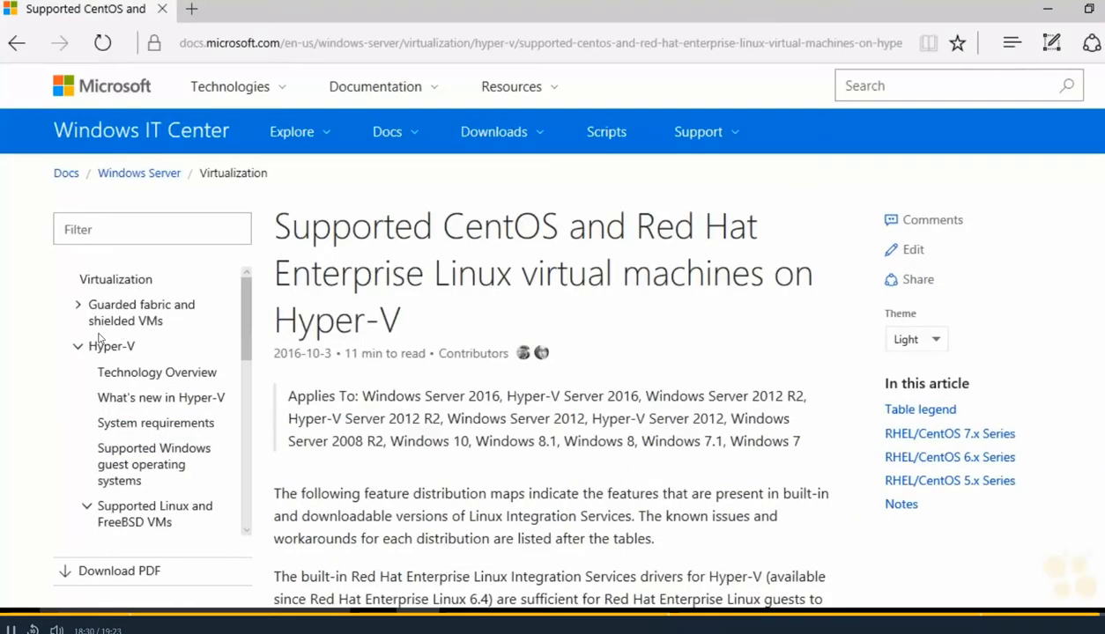
Step: Open the LIS 4.2 download page, expand Details, and show the pdf, iso and tar.gz file choices
{"action": "scroll", "coordinate": [564, 352], "scroll_direction": "down", "scroll_amount": 10}
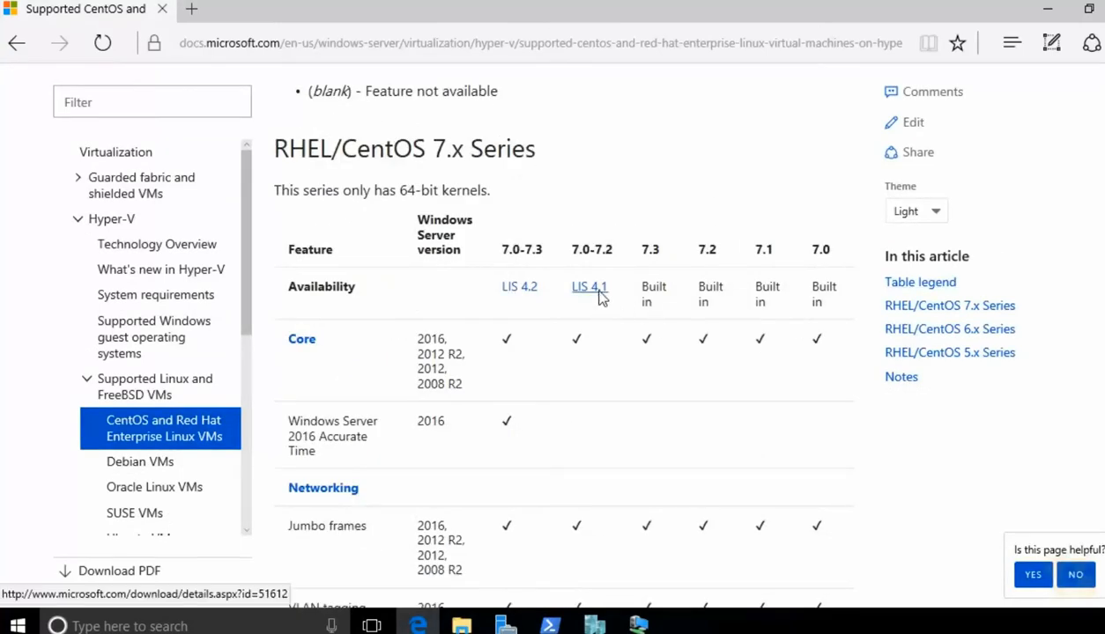
{"action": "left_click", "coordinate": [525, 291]}
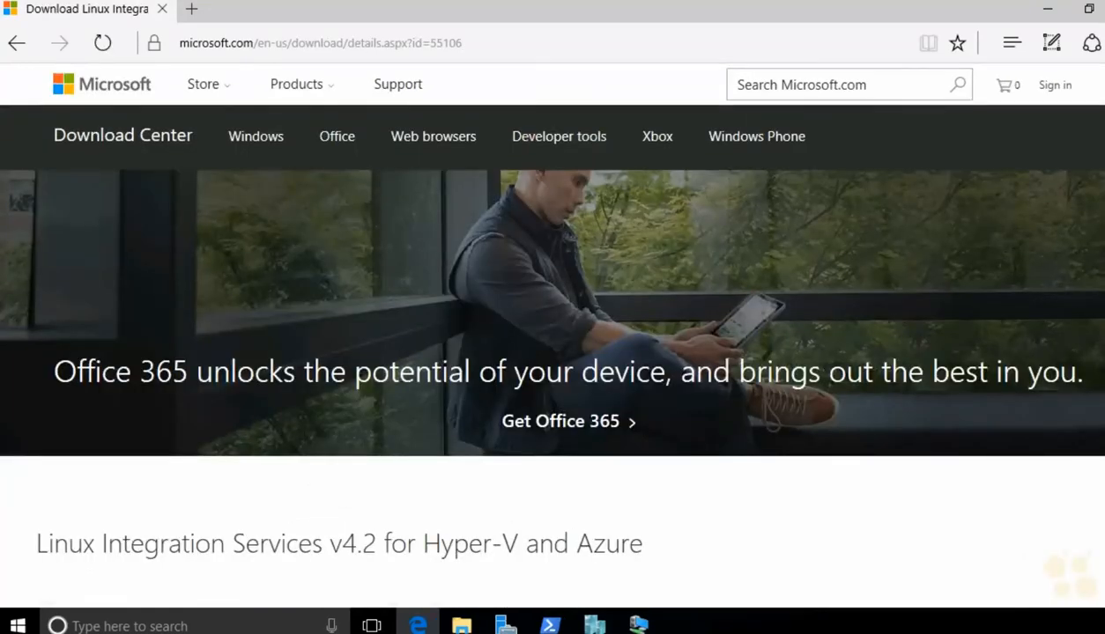
{"action": "scroll", "coordinate": [553, 329], "scroll_direction": "down", "scroll_amount": 3}
{"action": "scroll", "coordinate": [553, 335], "scroll_direction": "down", "scroll_amount": 2}
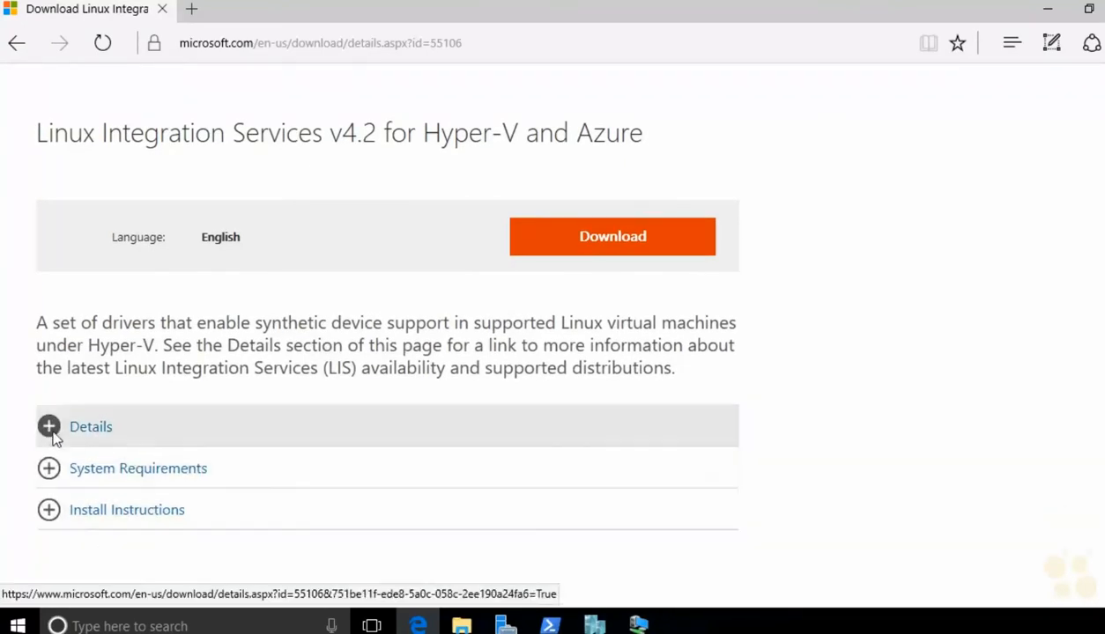
{"action": "left_click", "coordinate": [53, 429]}
{"action": "scroll", "coordinate": [407, 433], "scroll_direction": "down", "scroll_amount": 4}
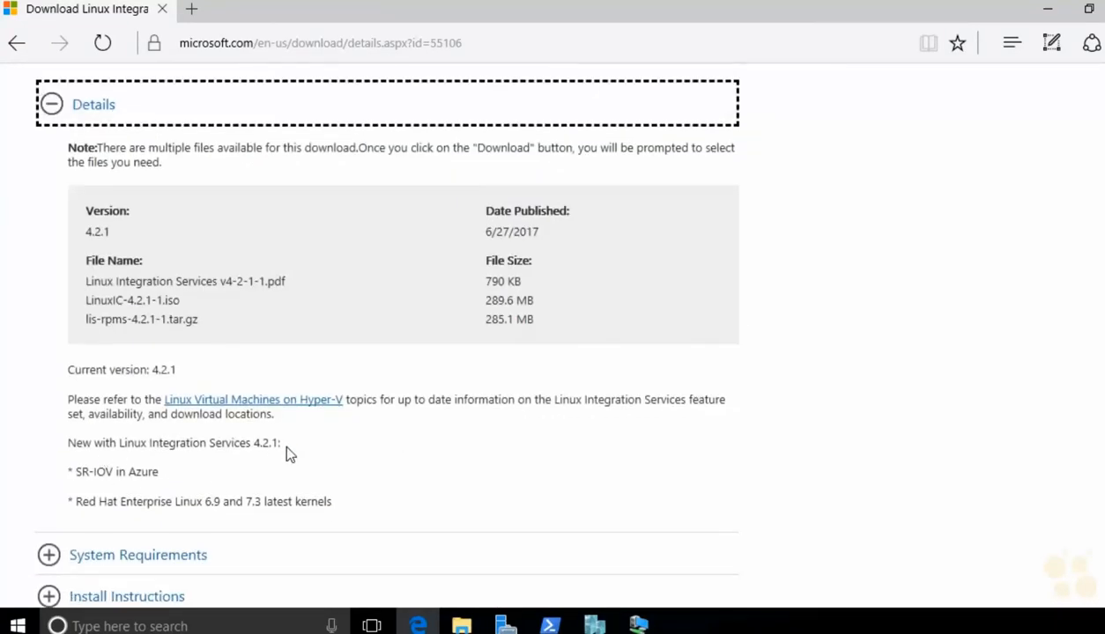
{"action": "scroll", "coordinate": [278, 448], "scroll_direction": "up", "scroll_amount": 5}
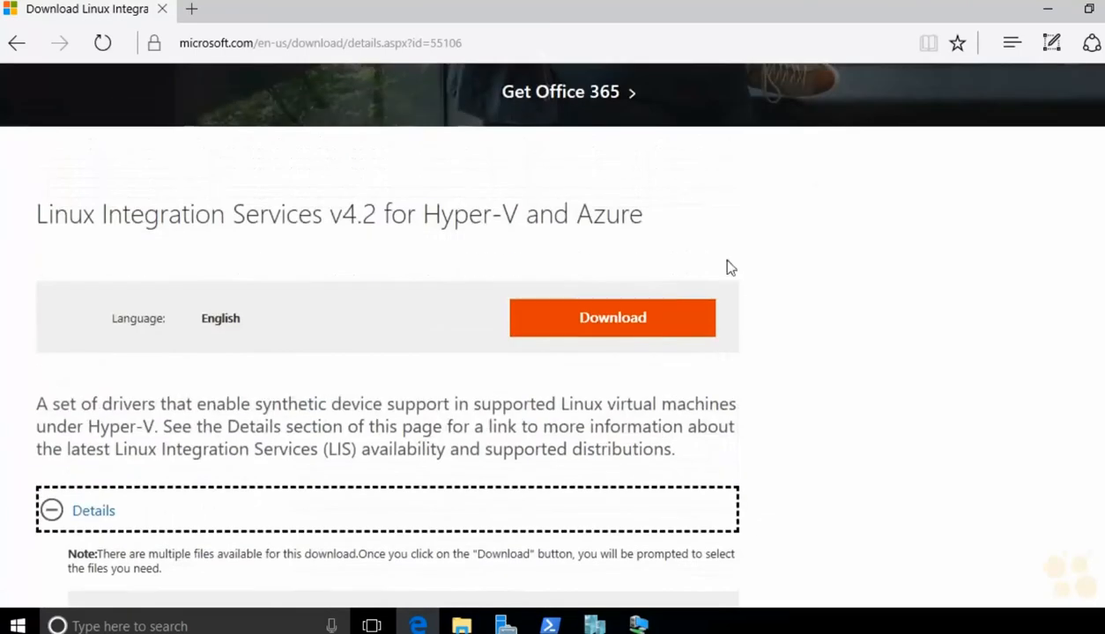
{"action": "left_click", "coordinate": [613, 318]}
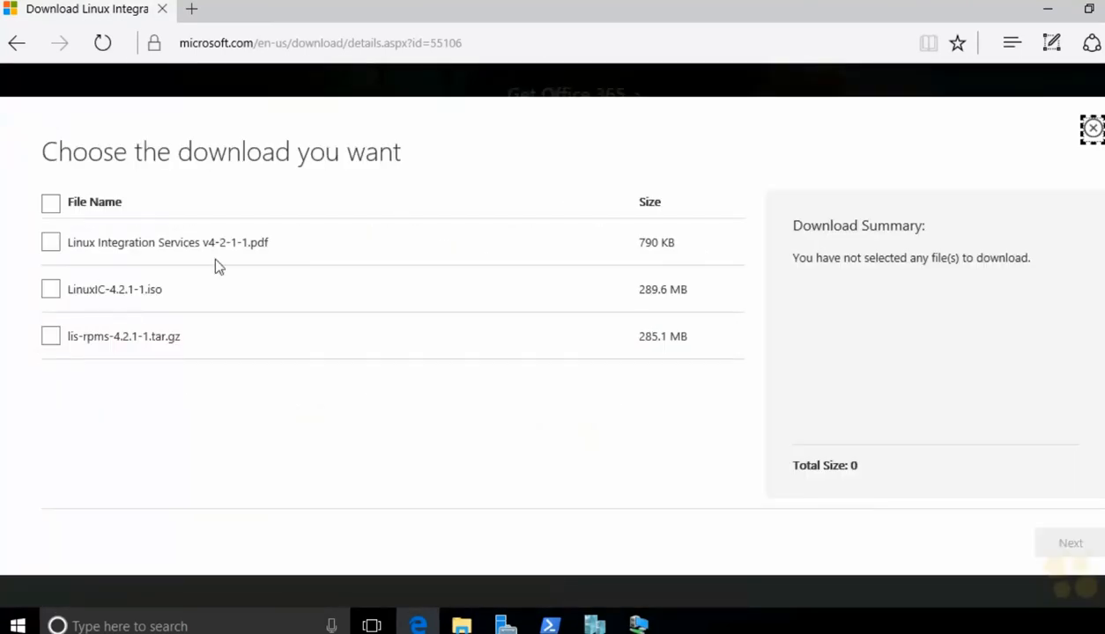